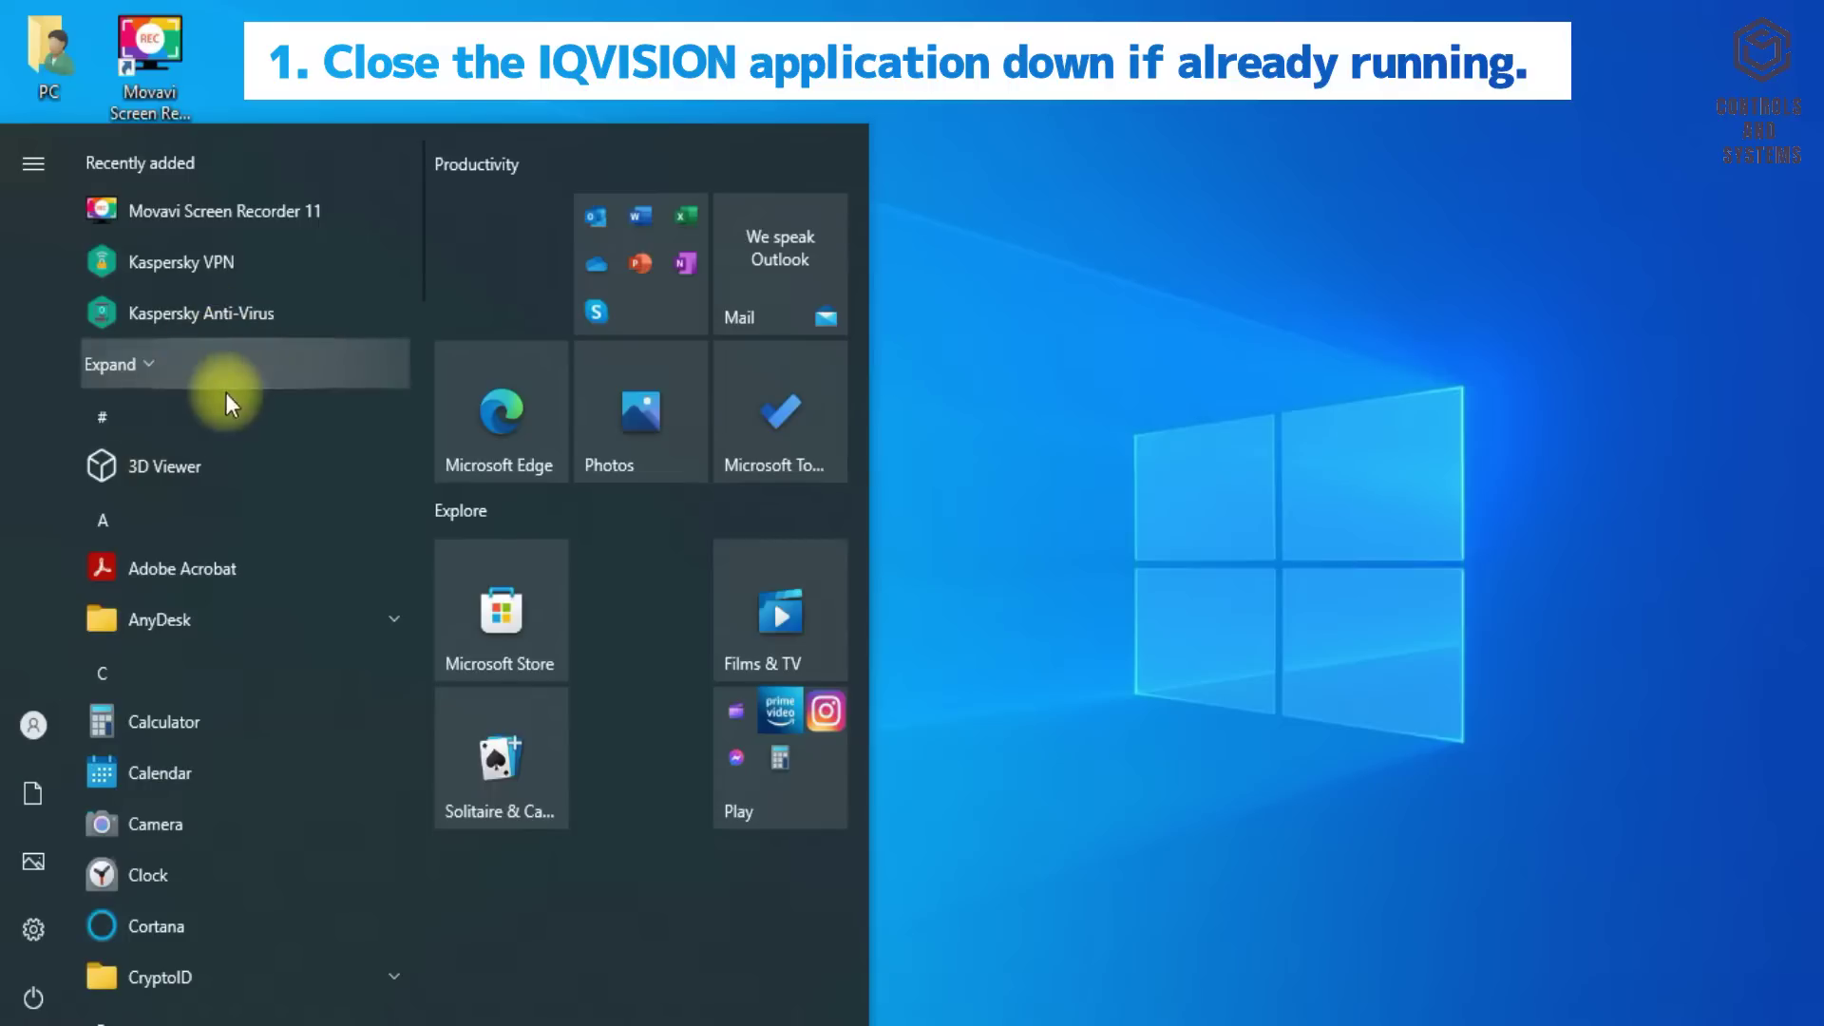
- Run Install Platform Daemon for IQVISION v2.60[R] from the Trend Control Systems Start menu group
scroll(275, 787, down, 15)
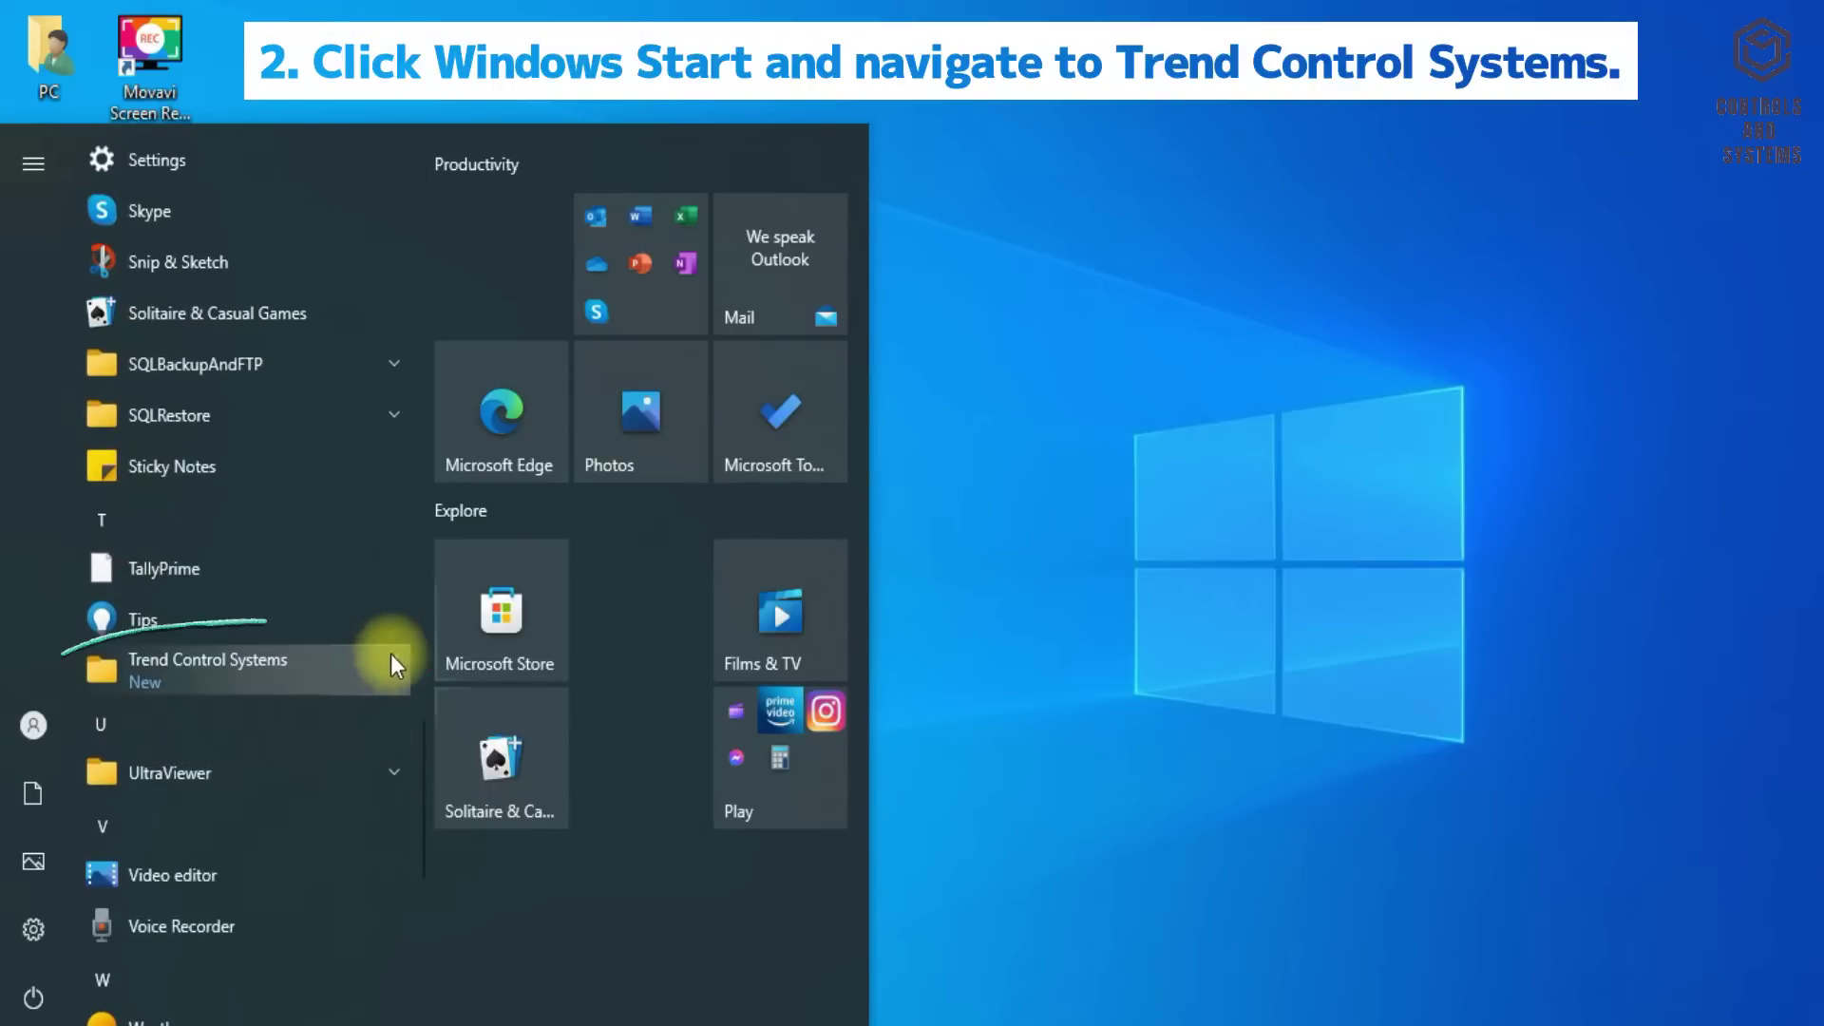
click(392, 656)
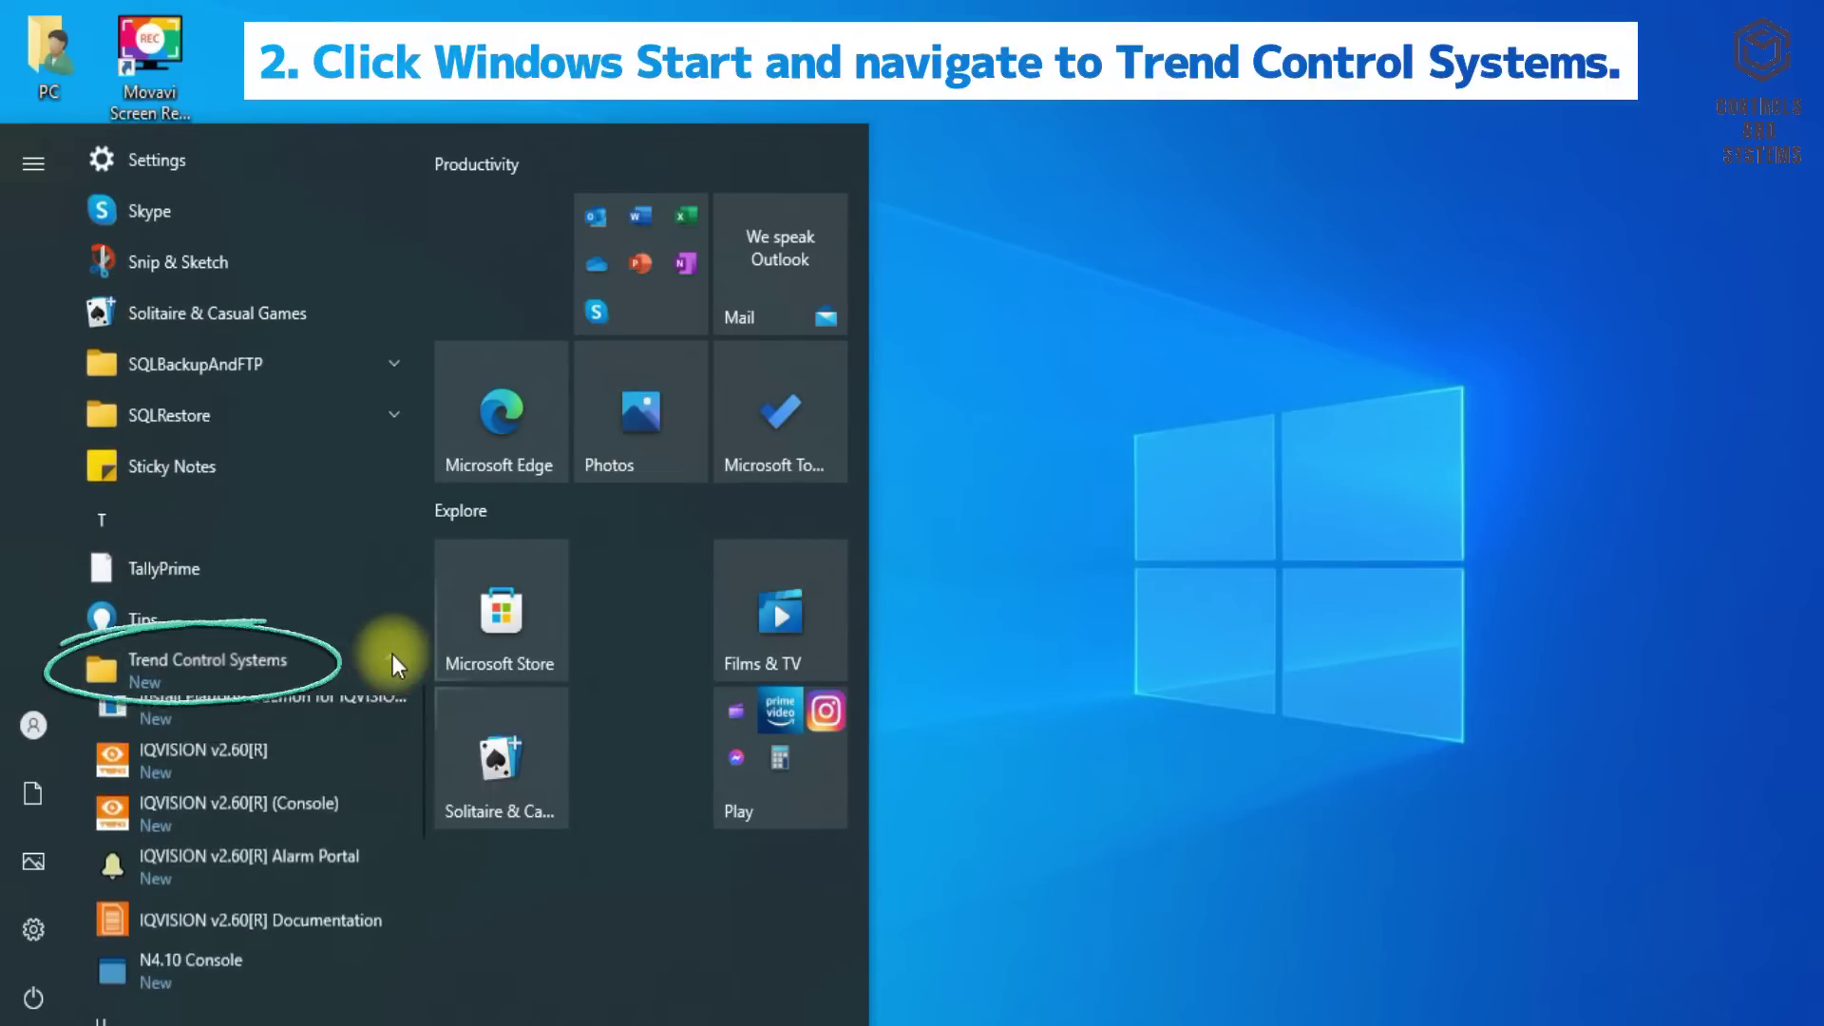
click(344, 720)
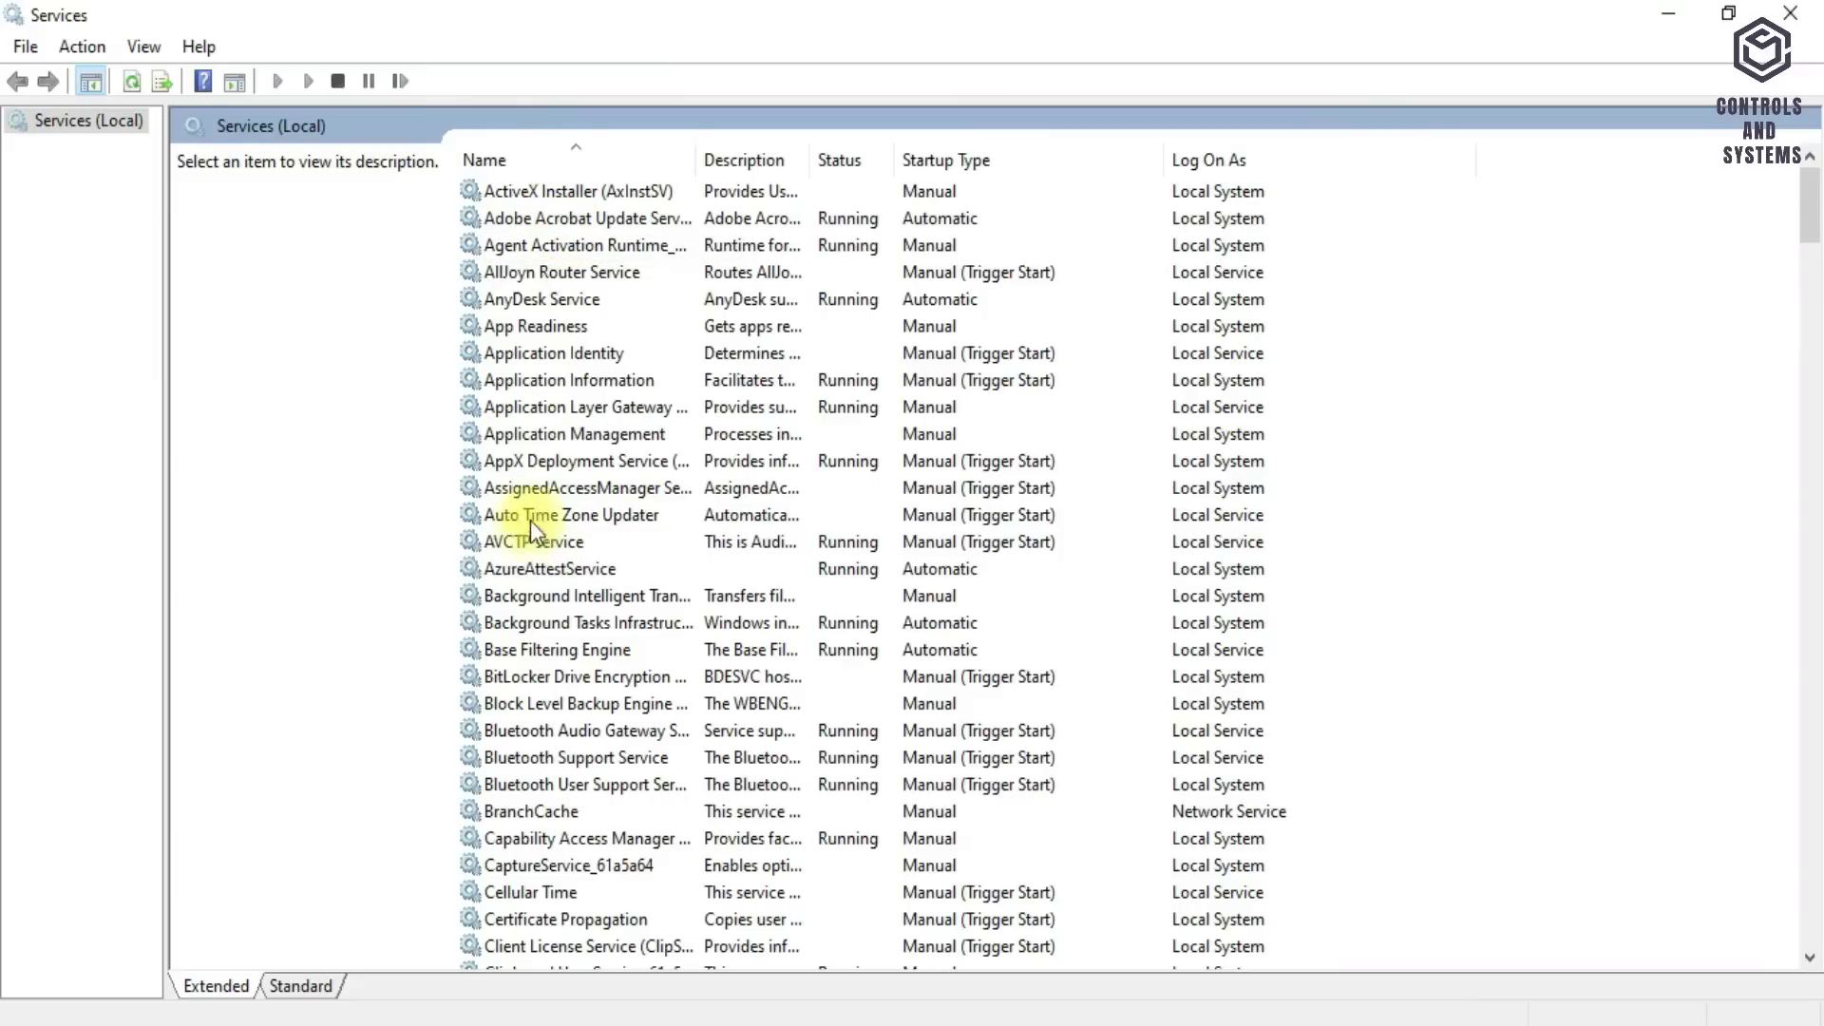
- Confirm the Niagara service's Startup type is Automatic in its properties, then close them with OK
click(528, 542)
key(n)
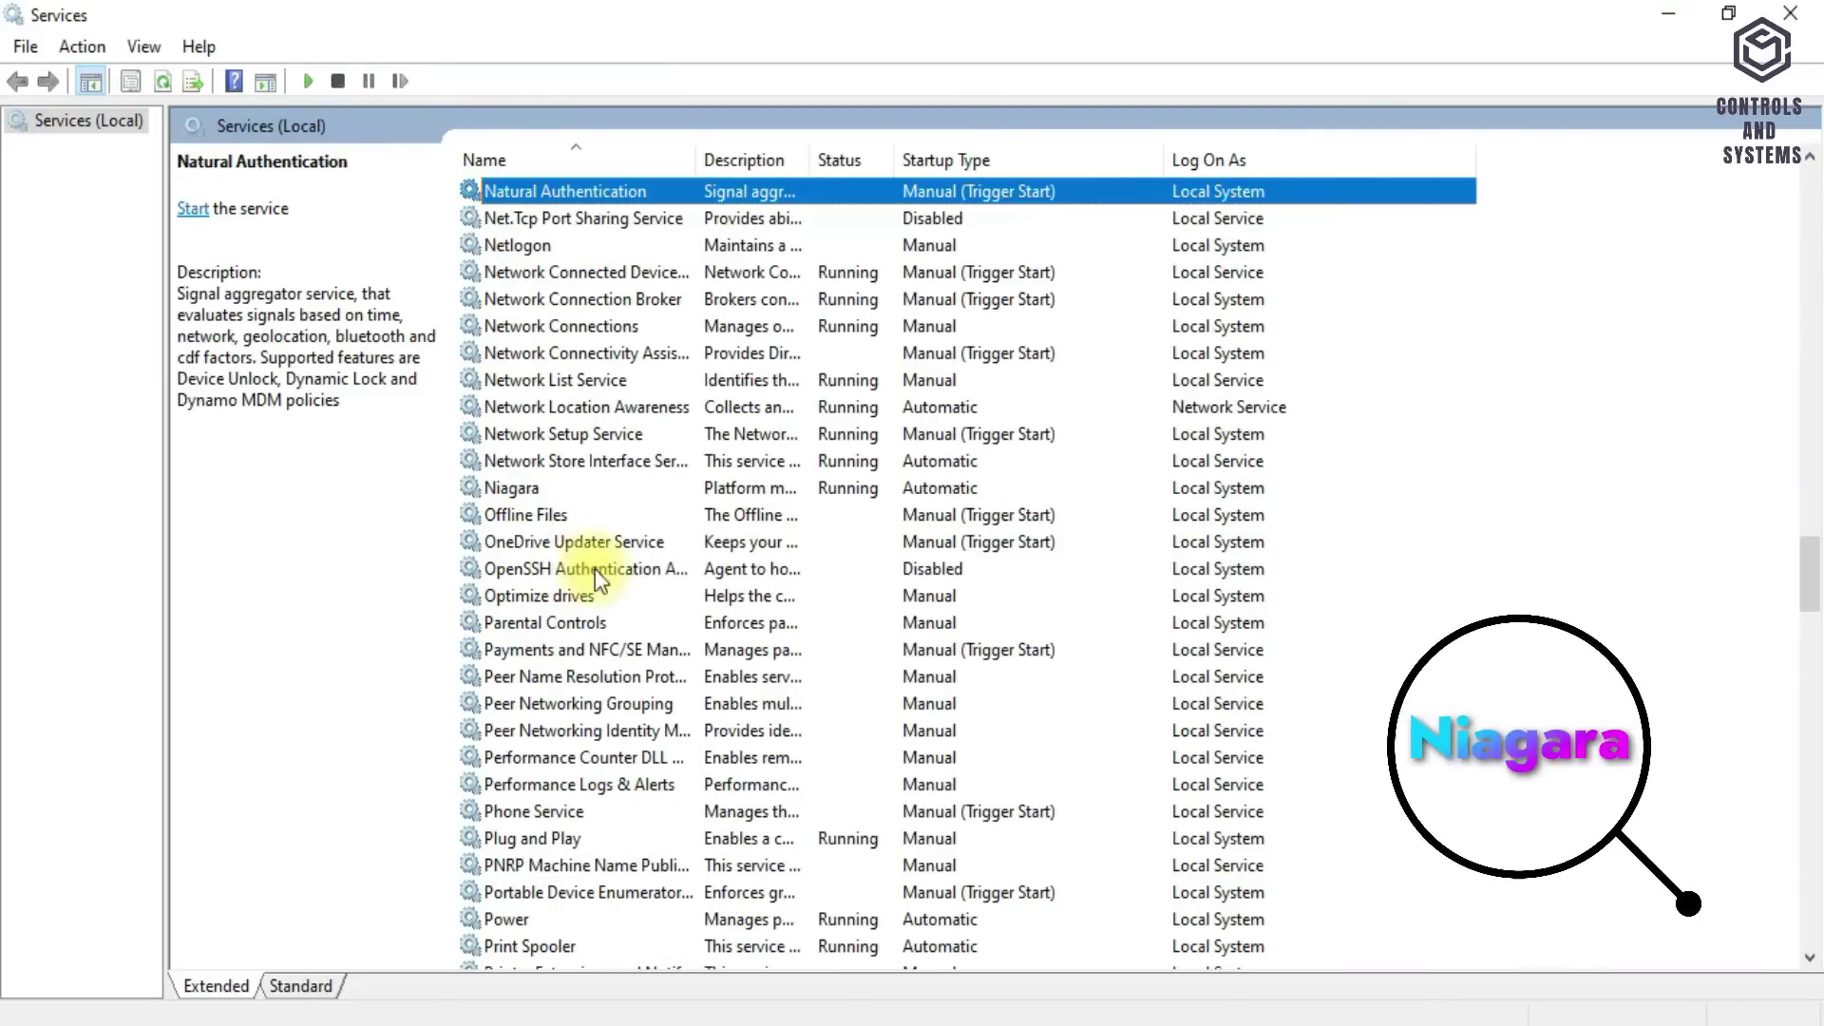
key(n)
click(698, 486)
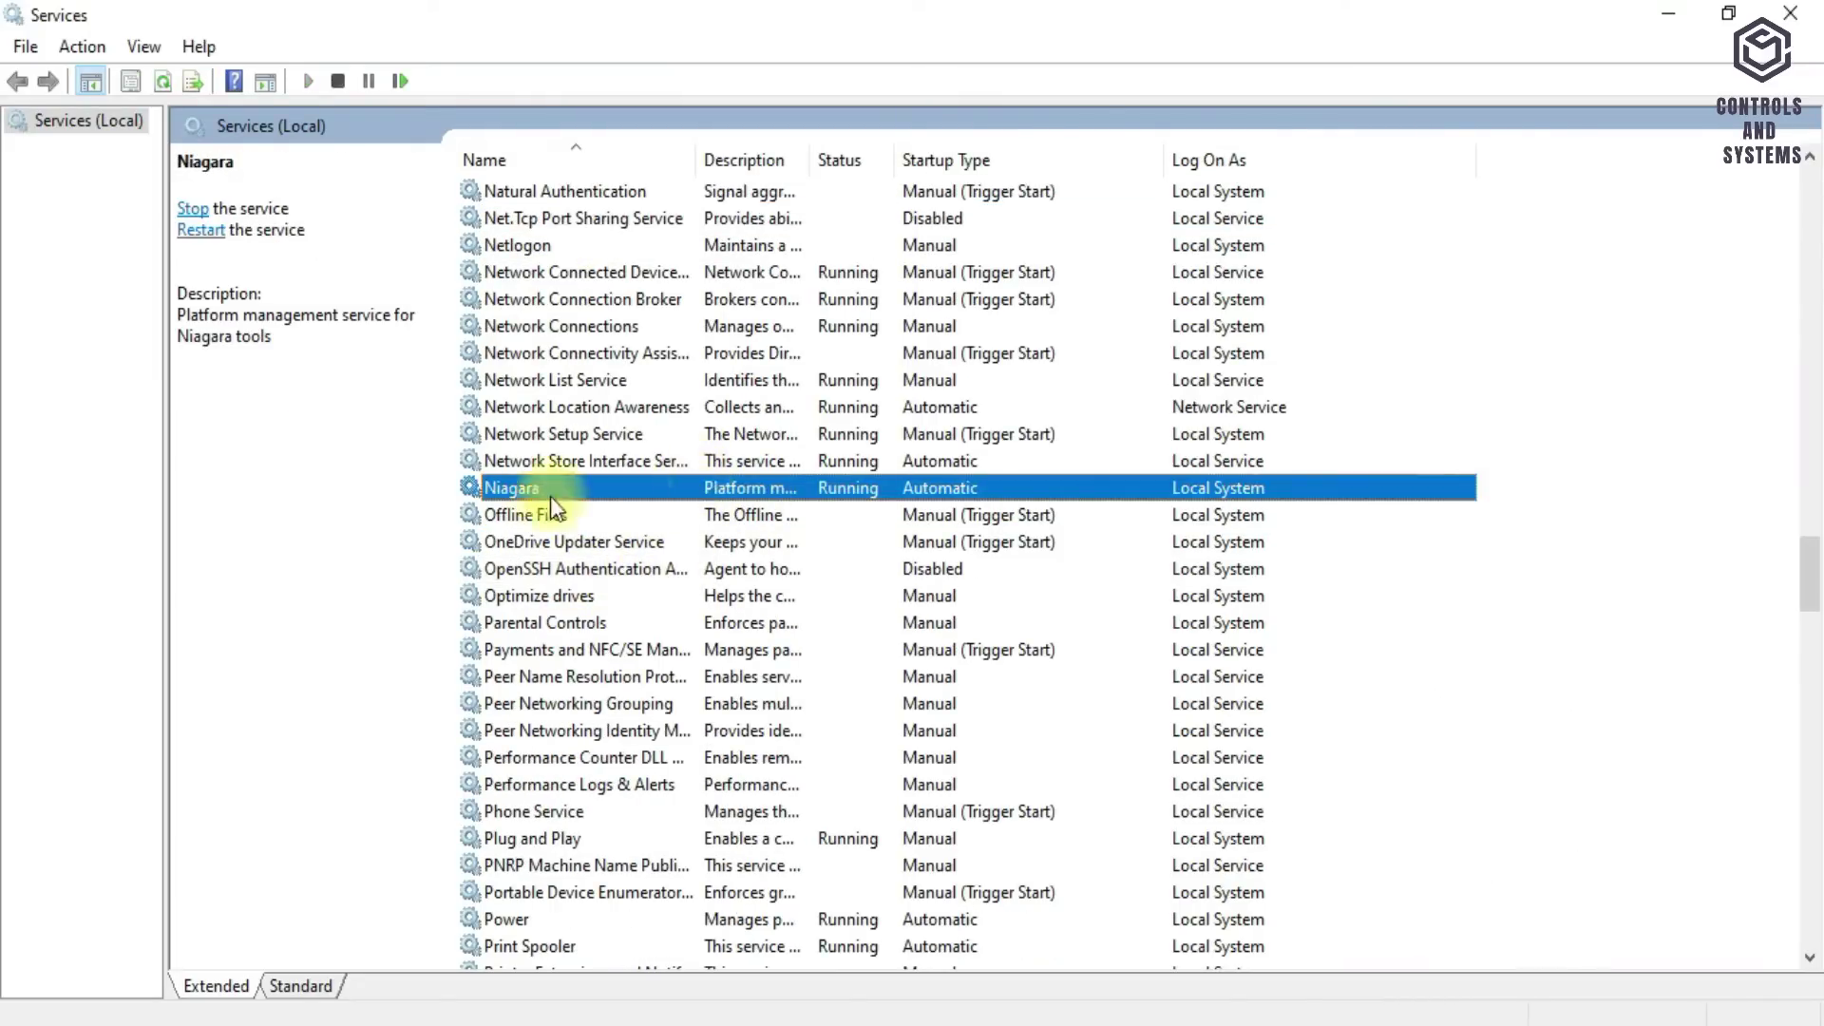
right_click(606, 486)
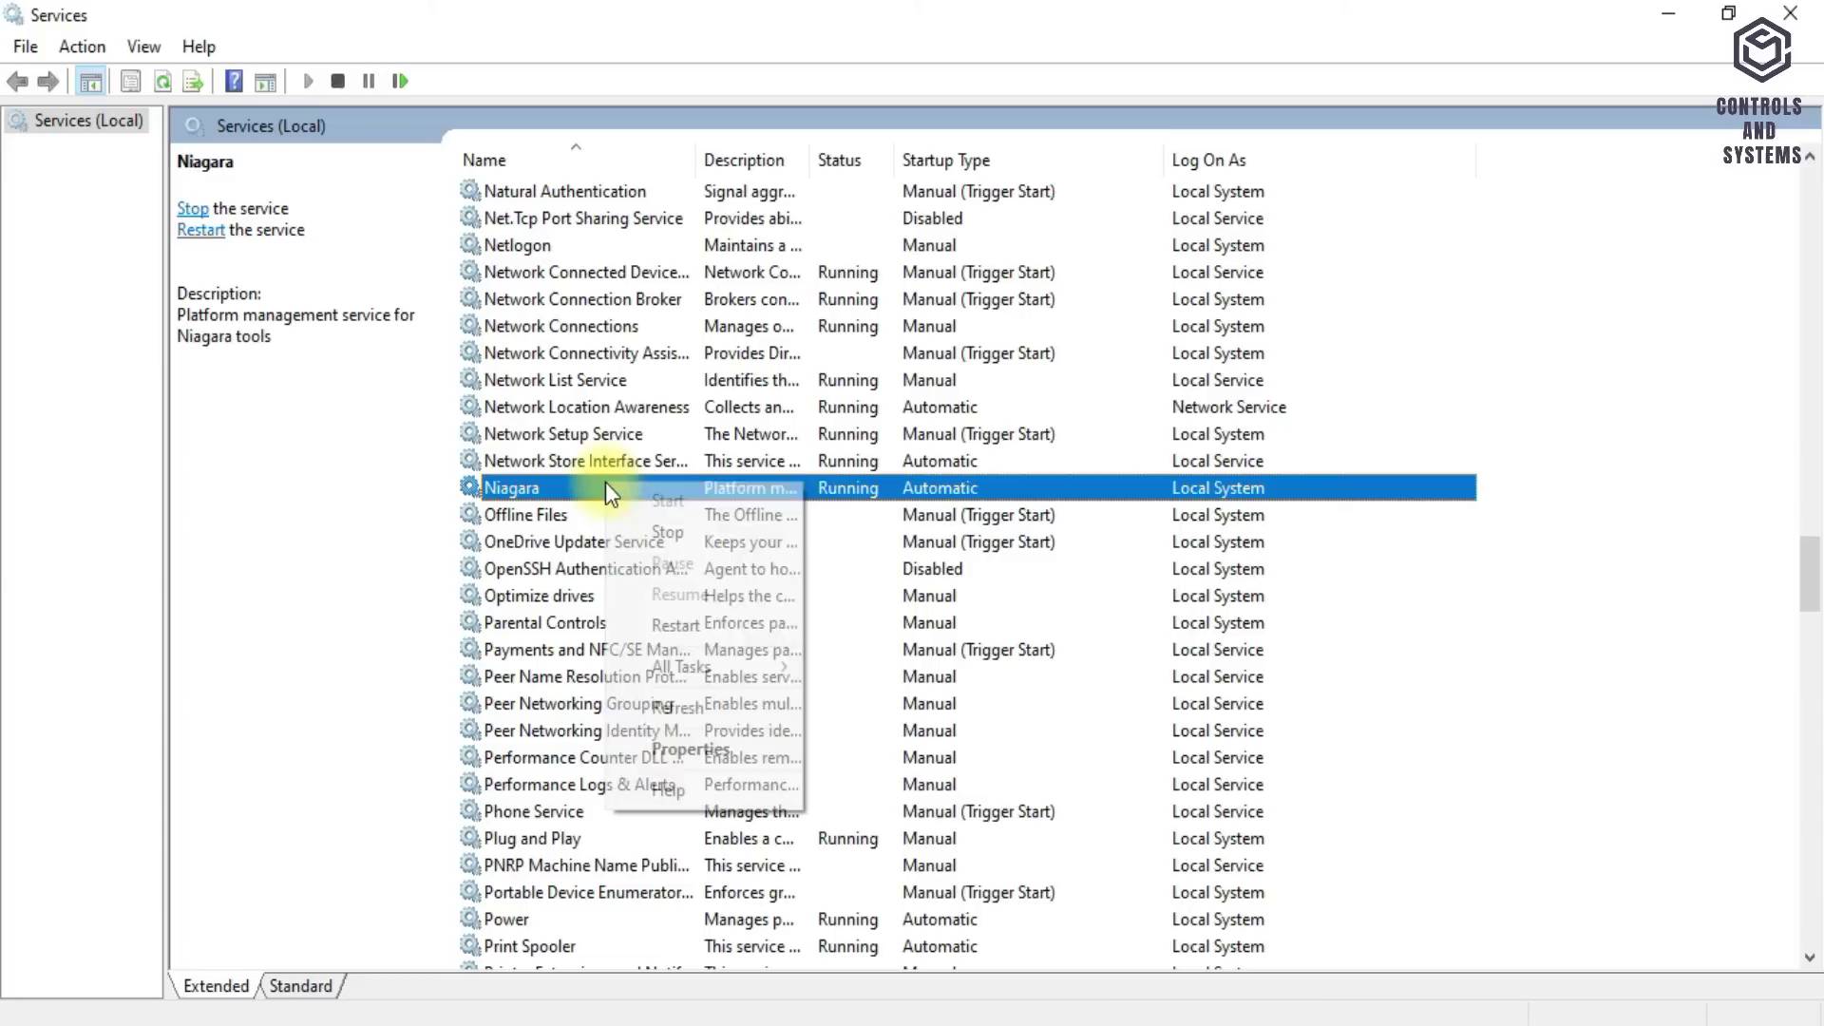
click(668, 748)
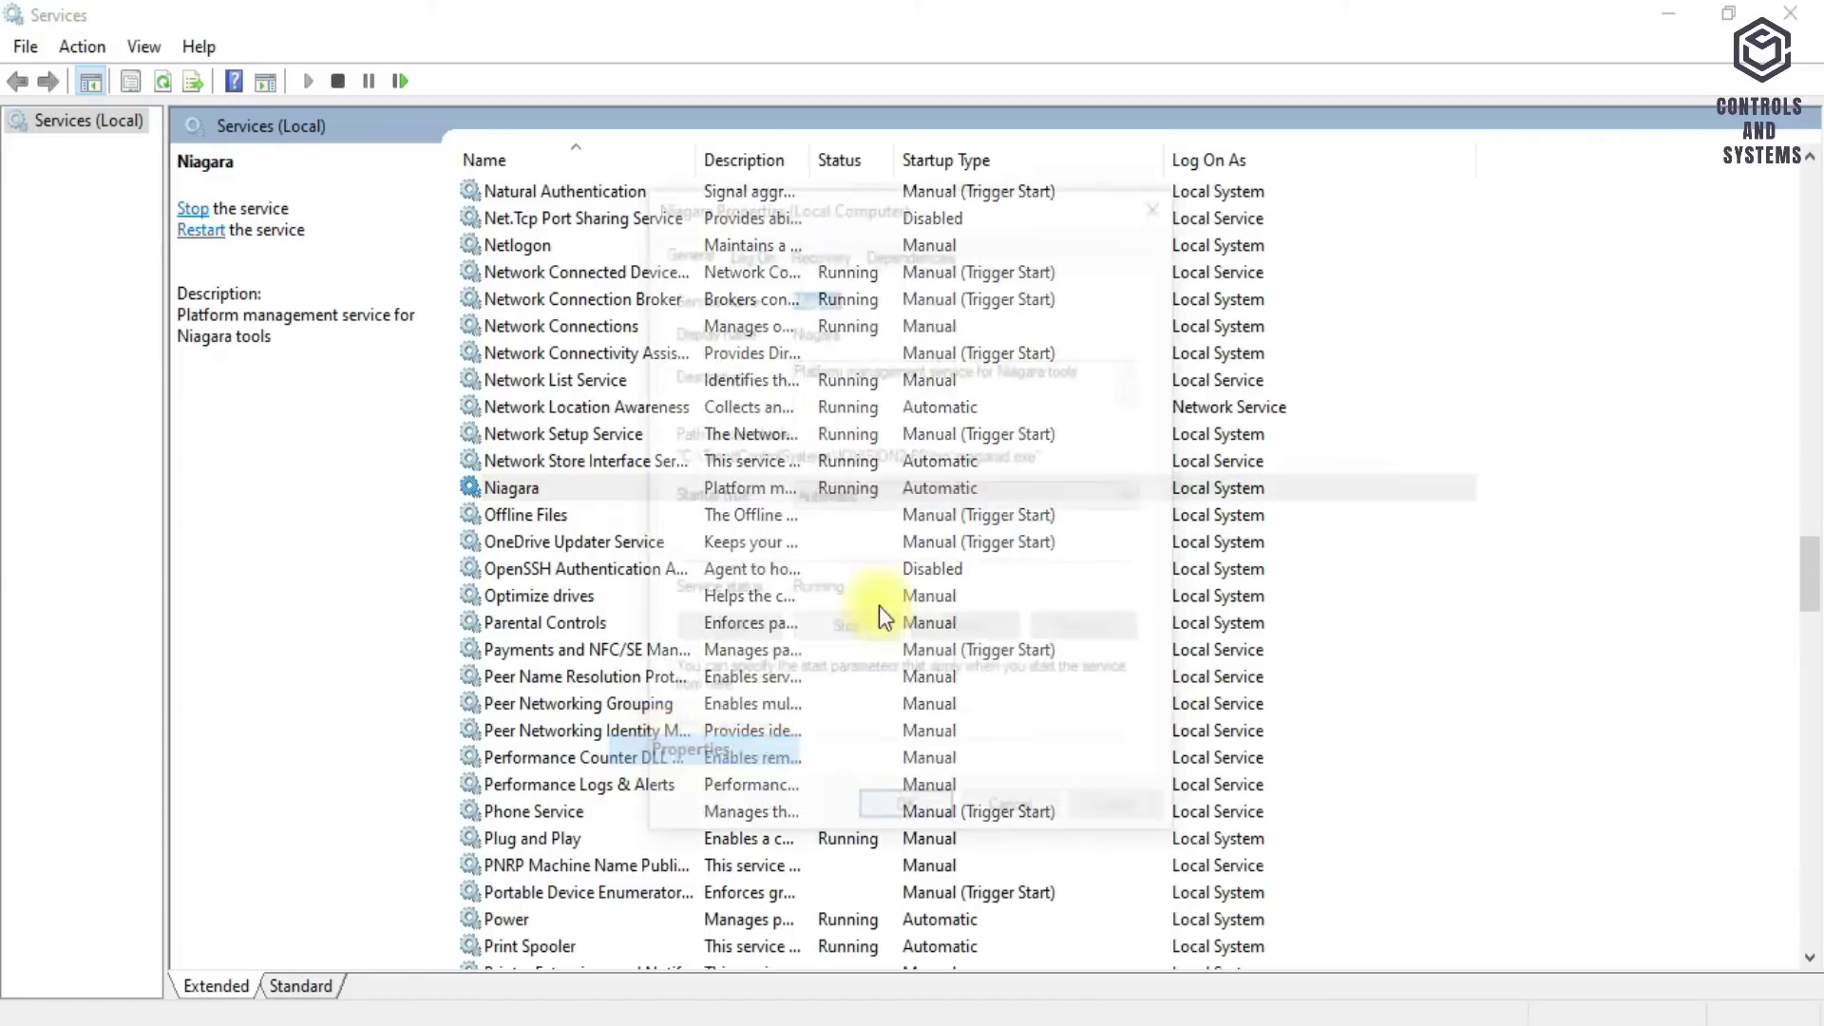
click(876, 494)
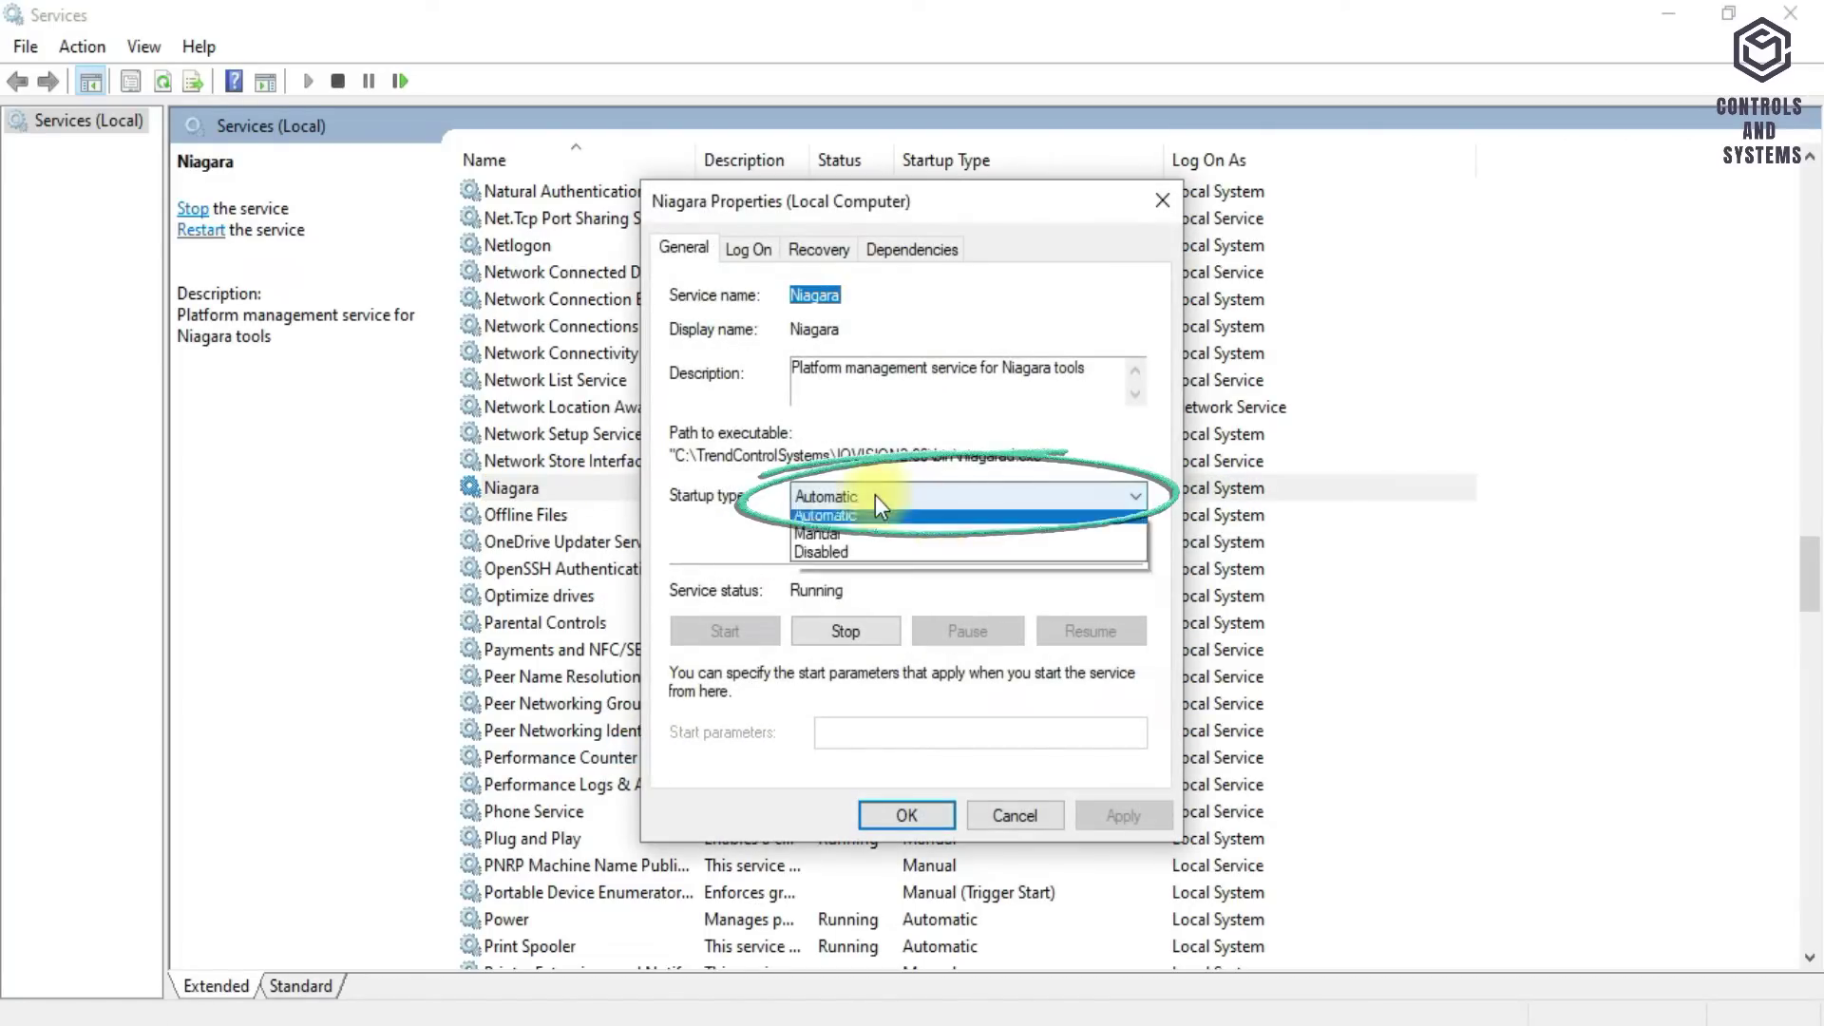
click(876, 496)
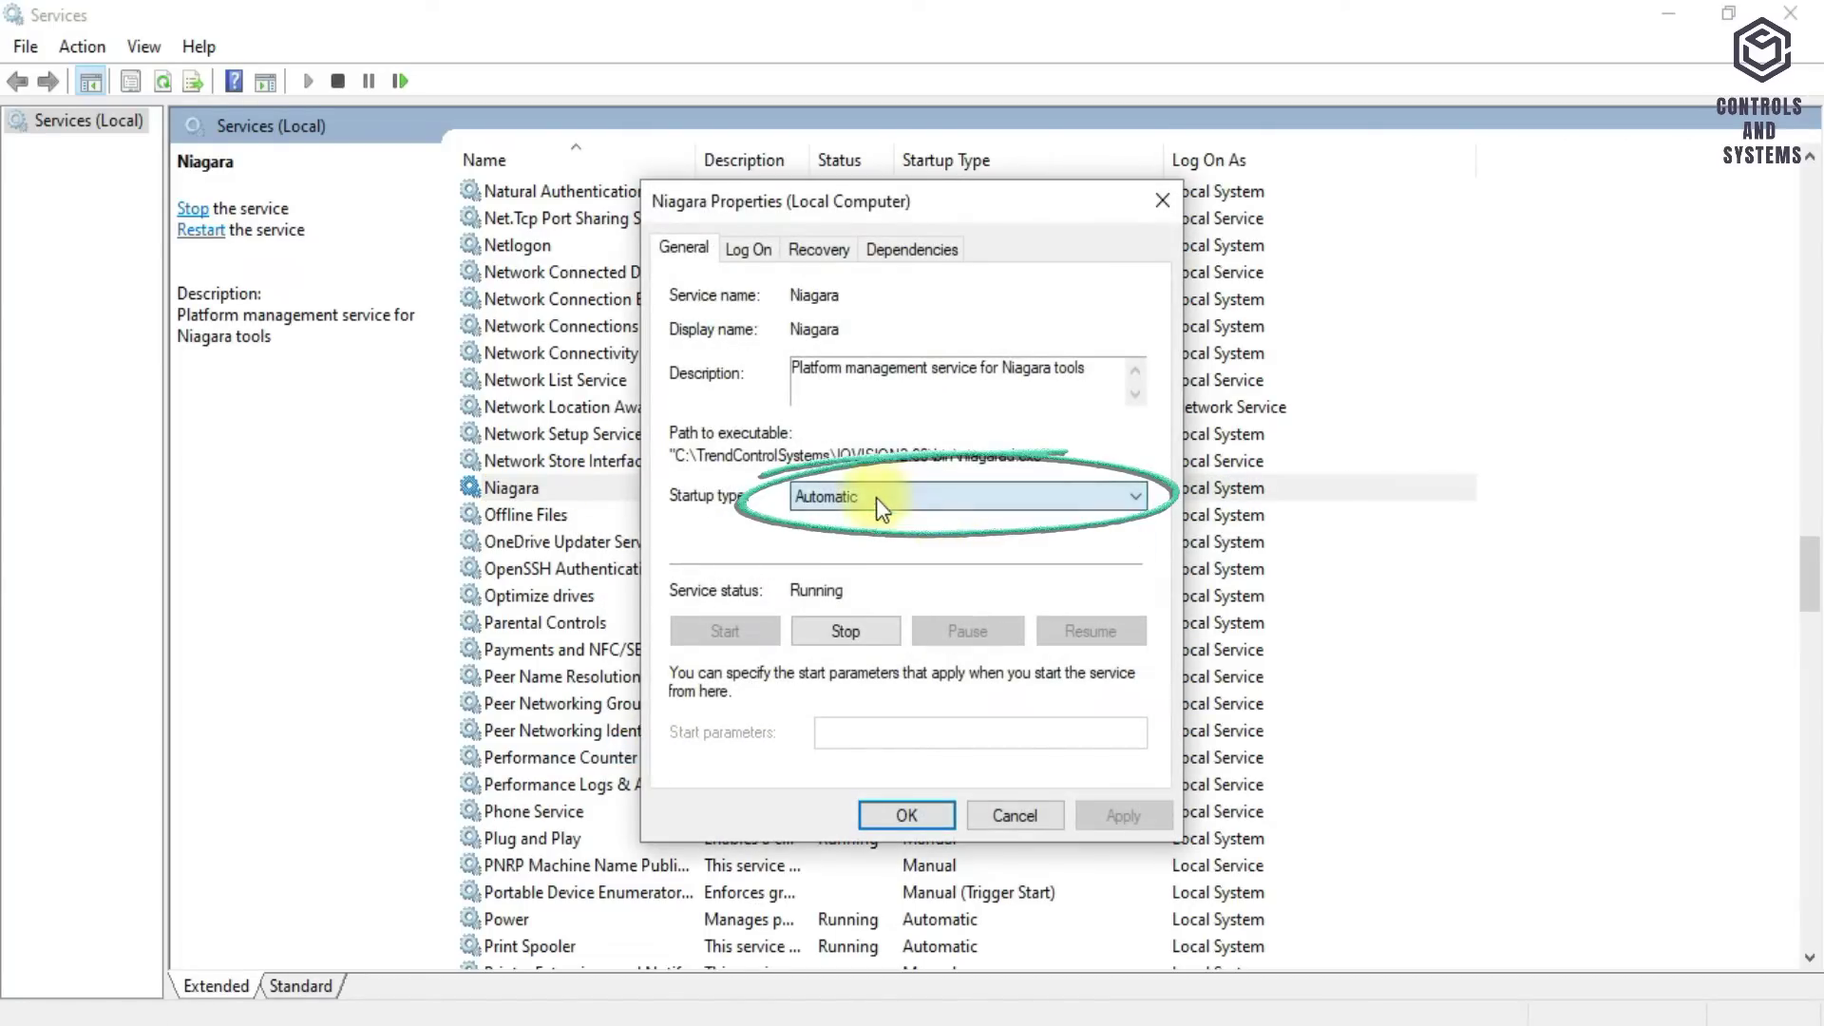
click(907, 815)
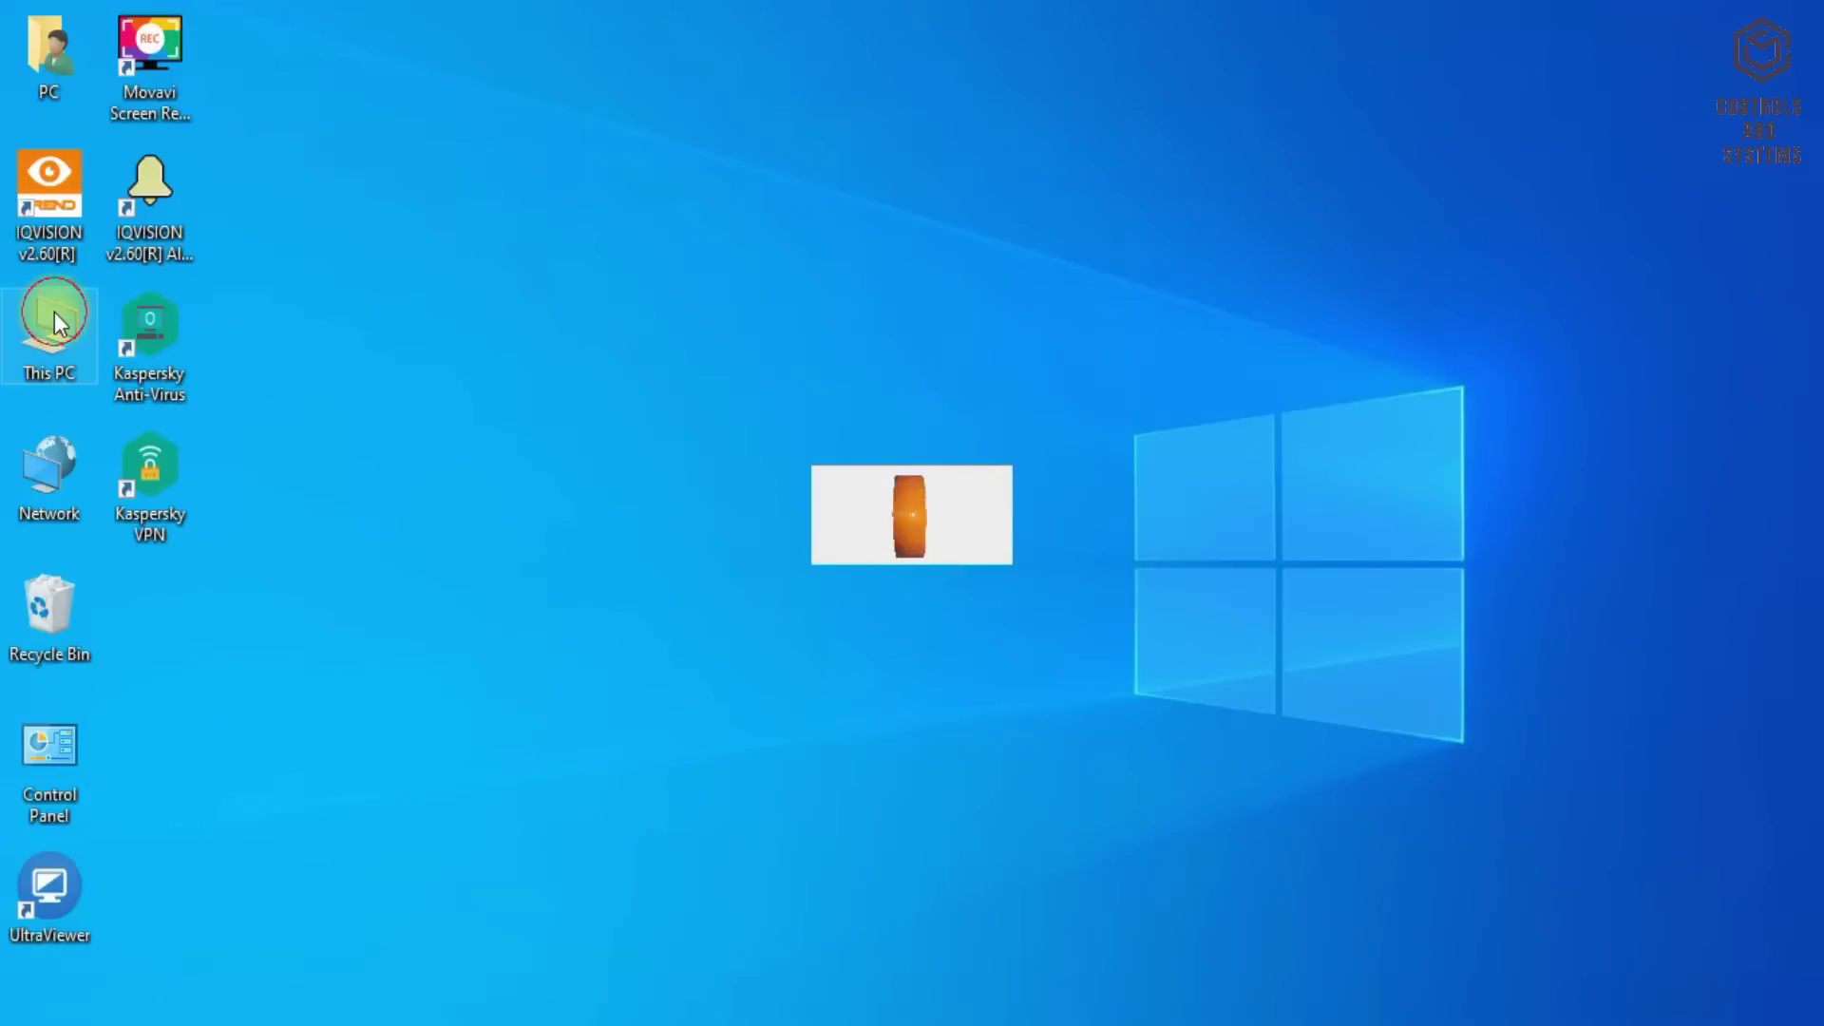
- Browse from This PC to C:\TrendControlSystems\IQVISION2.60 in File Explorer
double_click(50, 324)
click(426, 525)
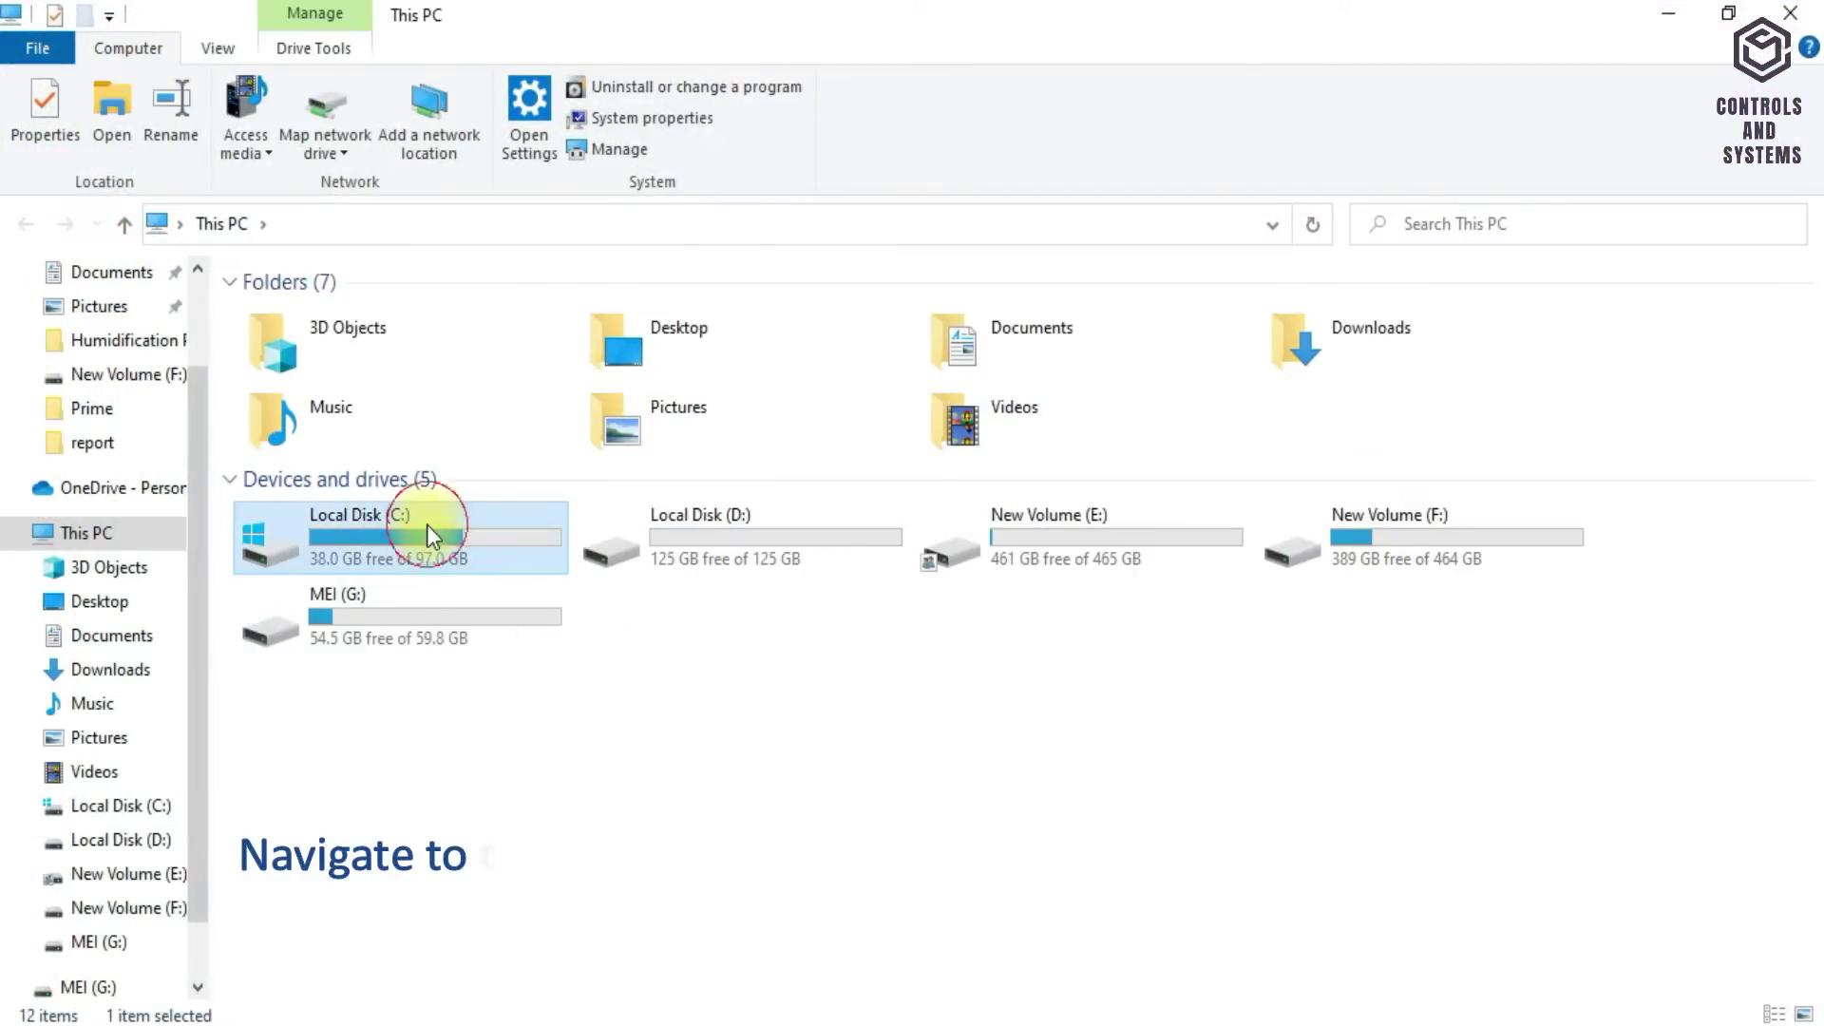
double_click(394, 534)
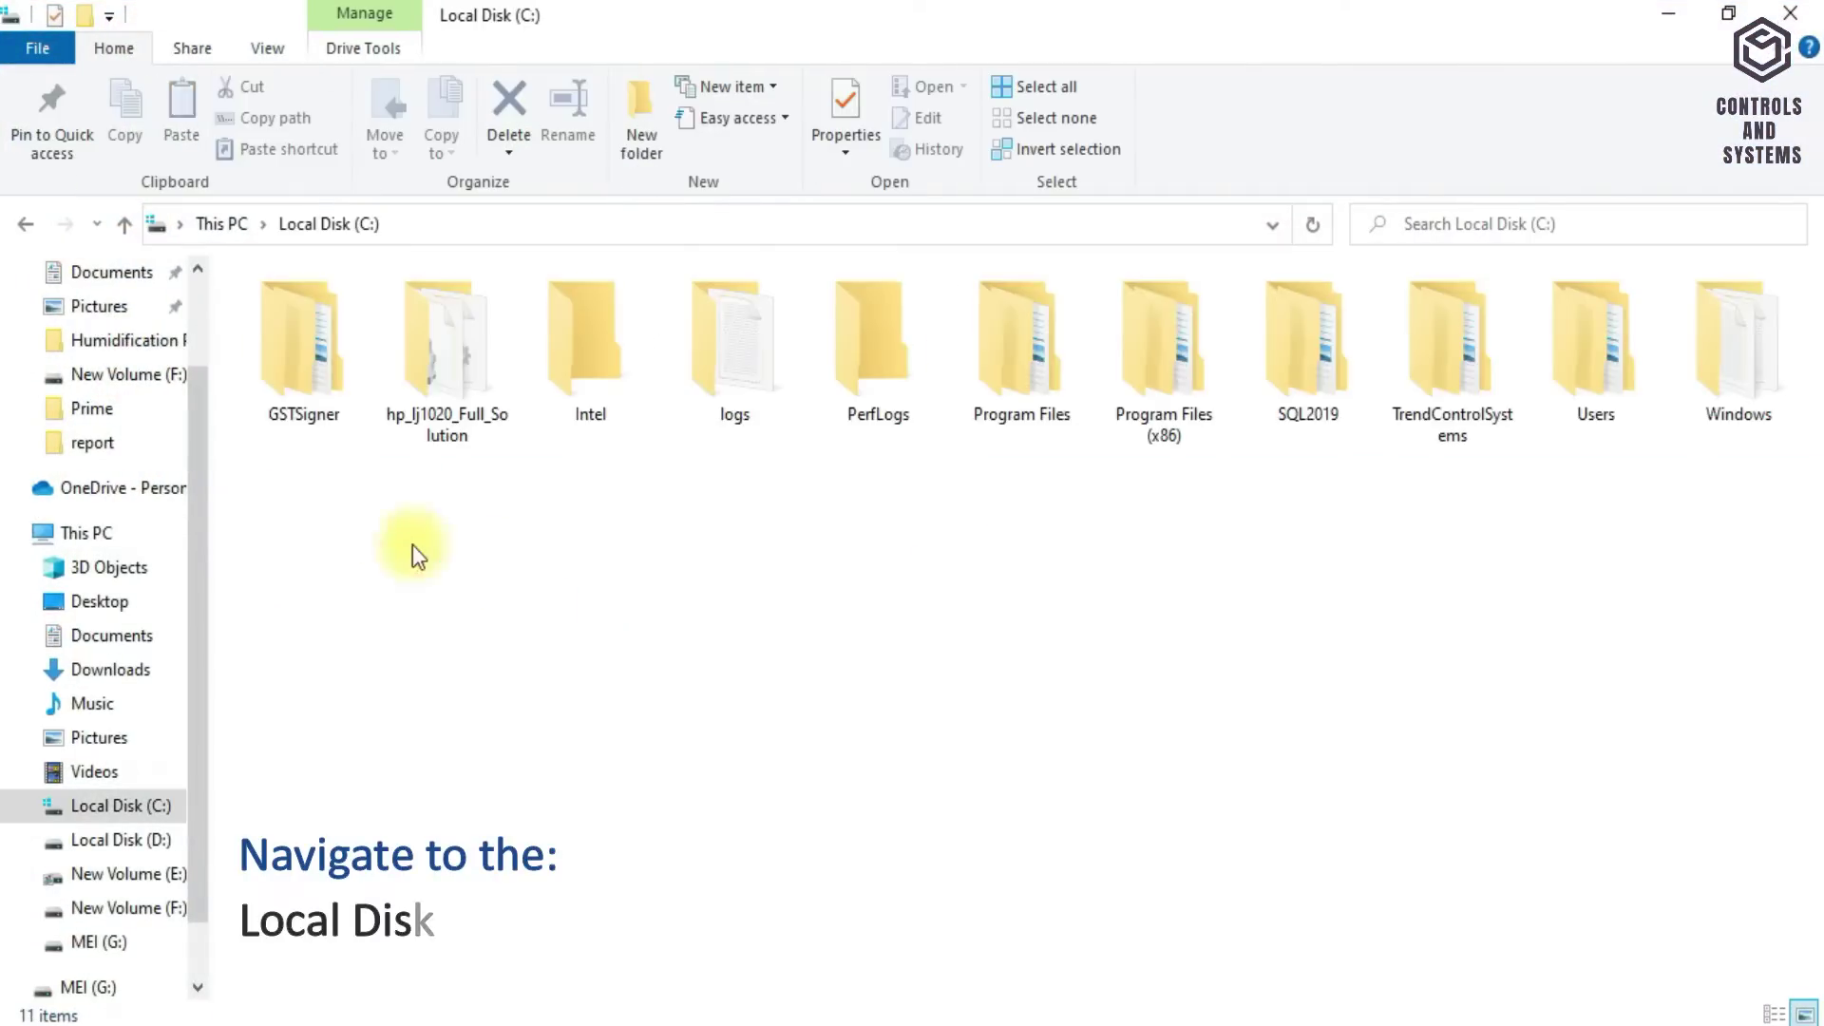
double_click(1456, 377)
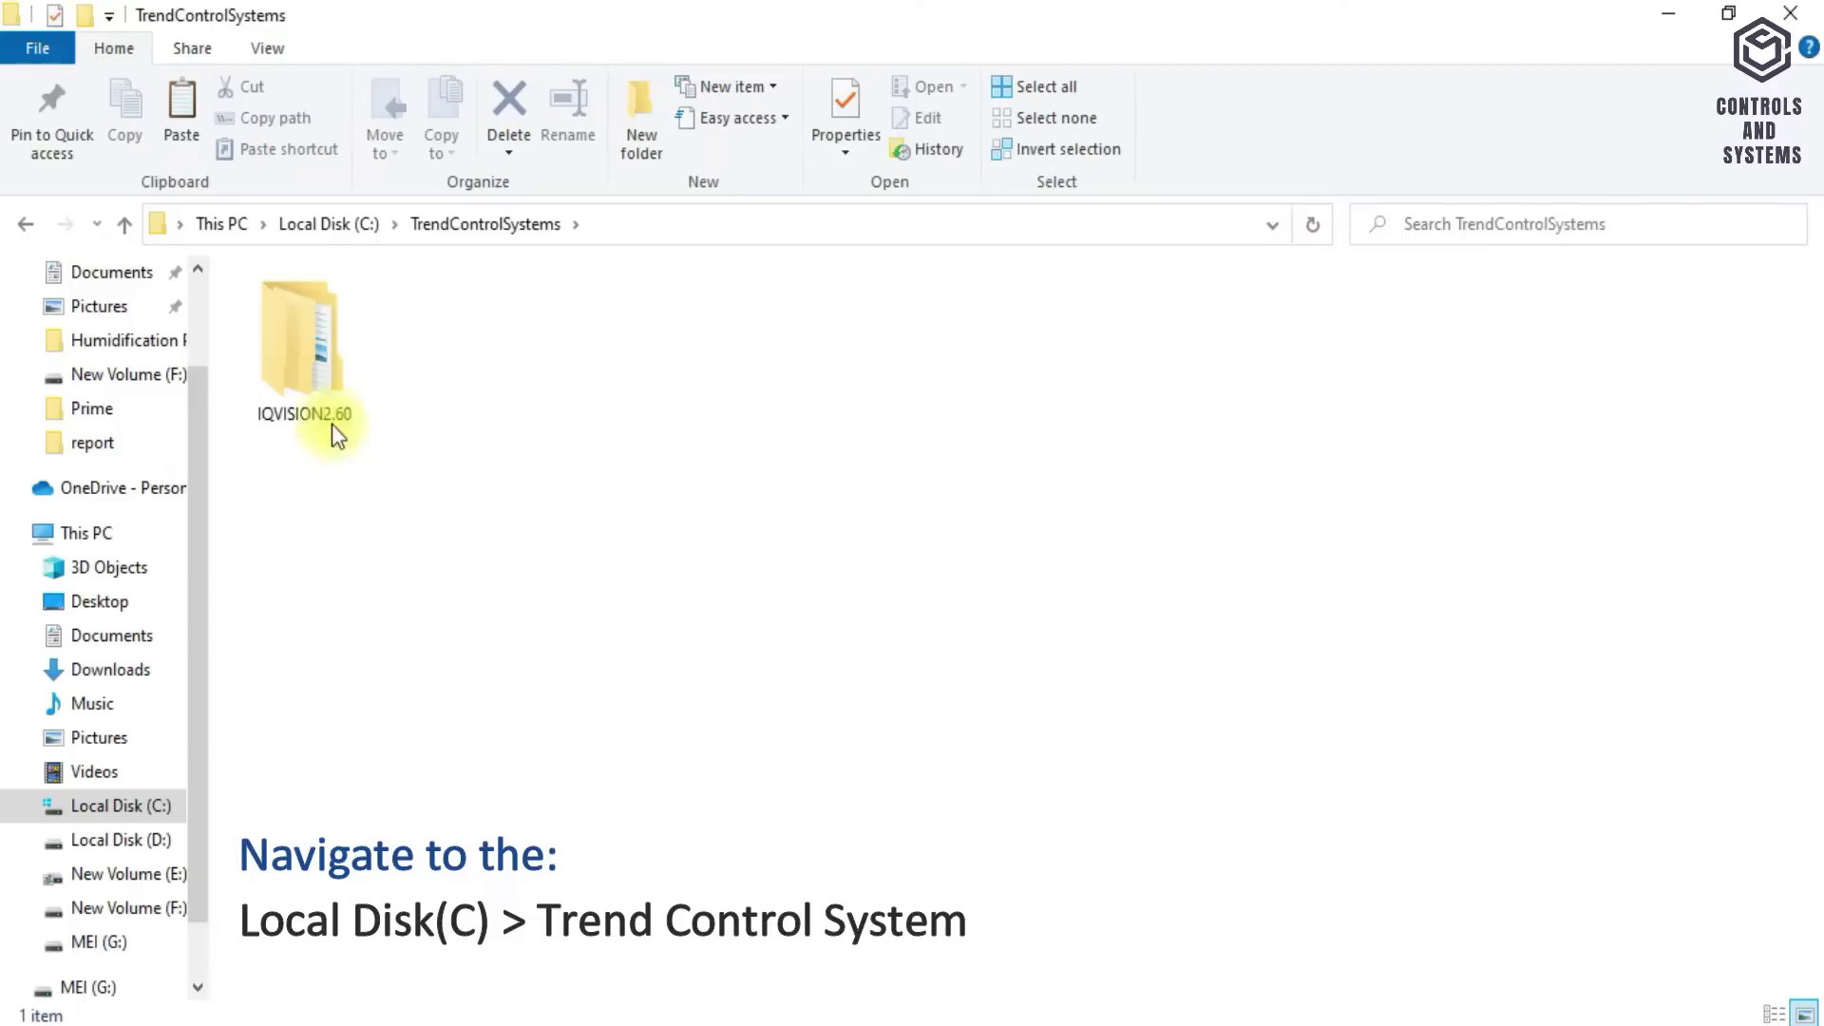
double_click(338, 354)
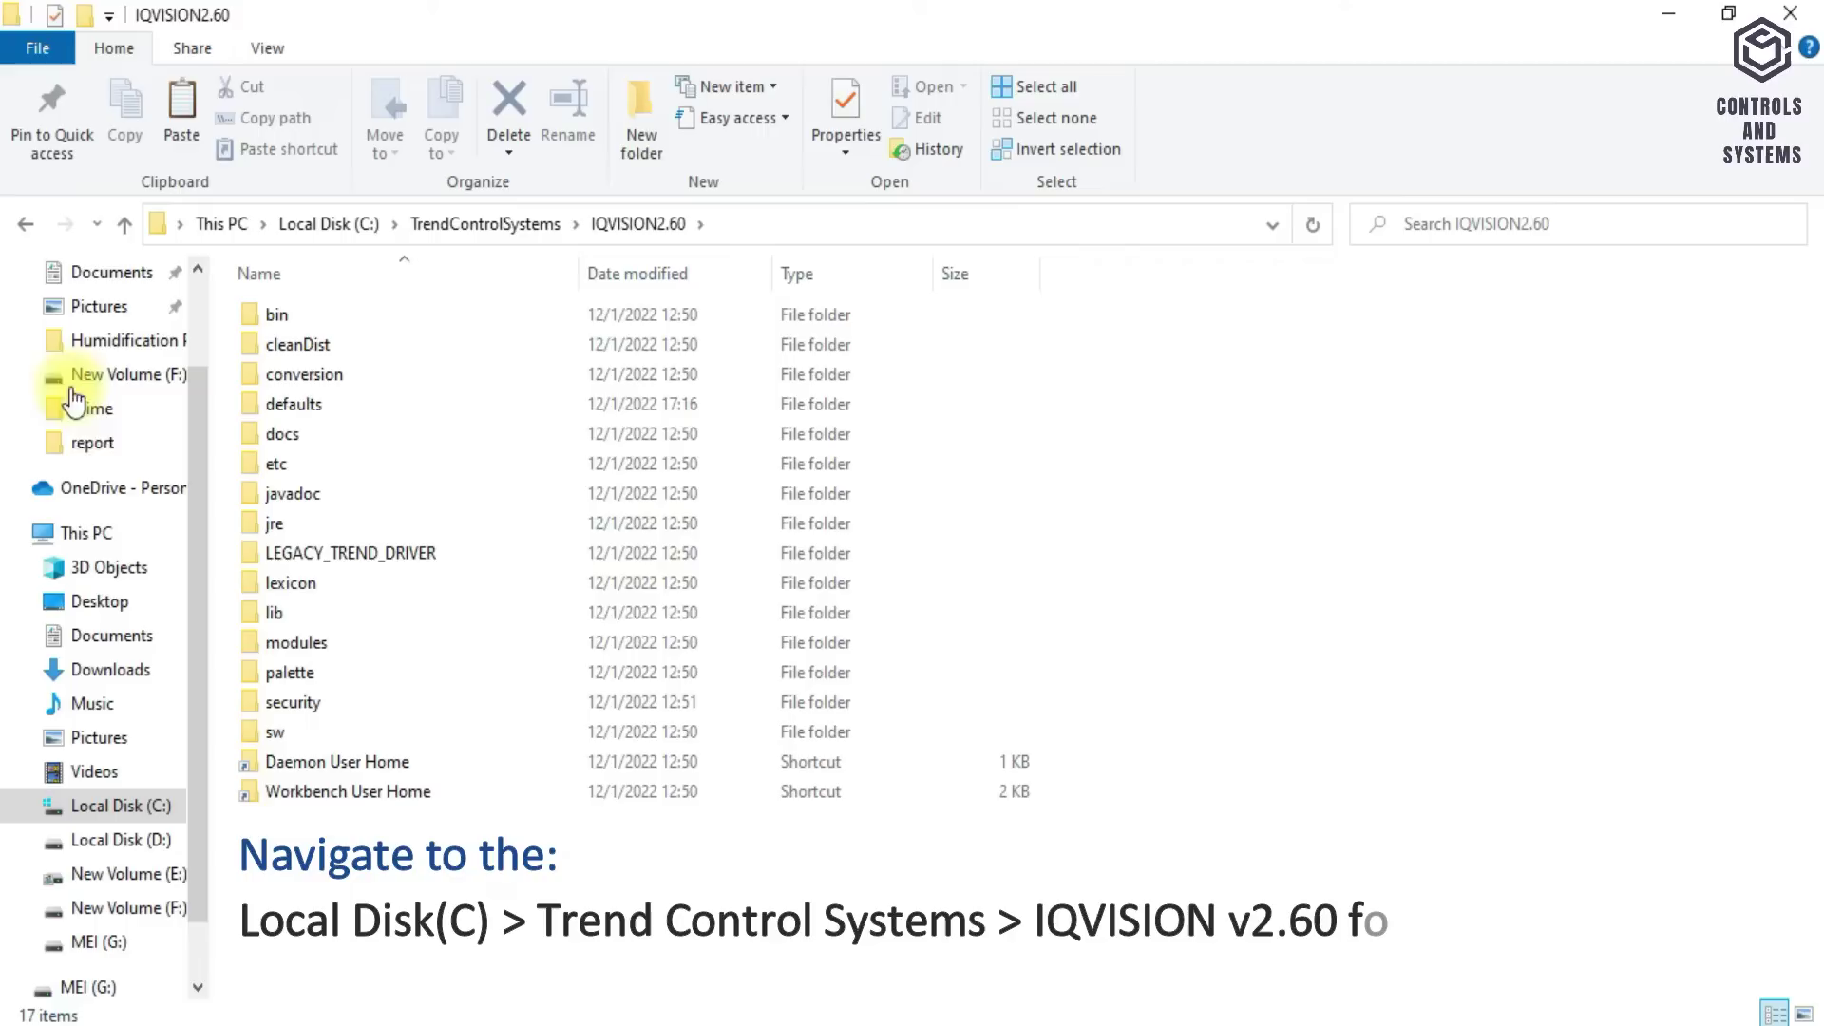
- Switch the IQVISION2.60 folder view to Large icons
right_click(880, 520)
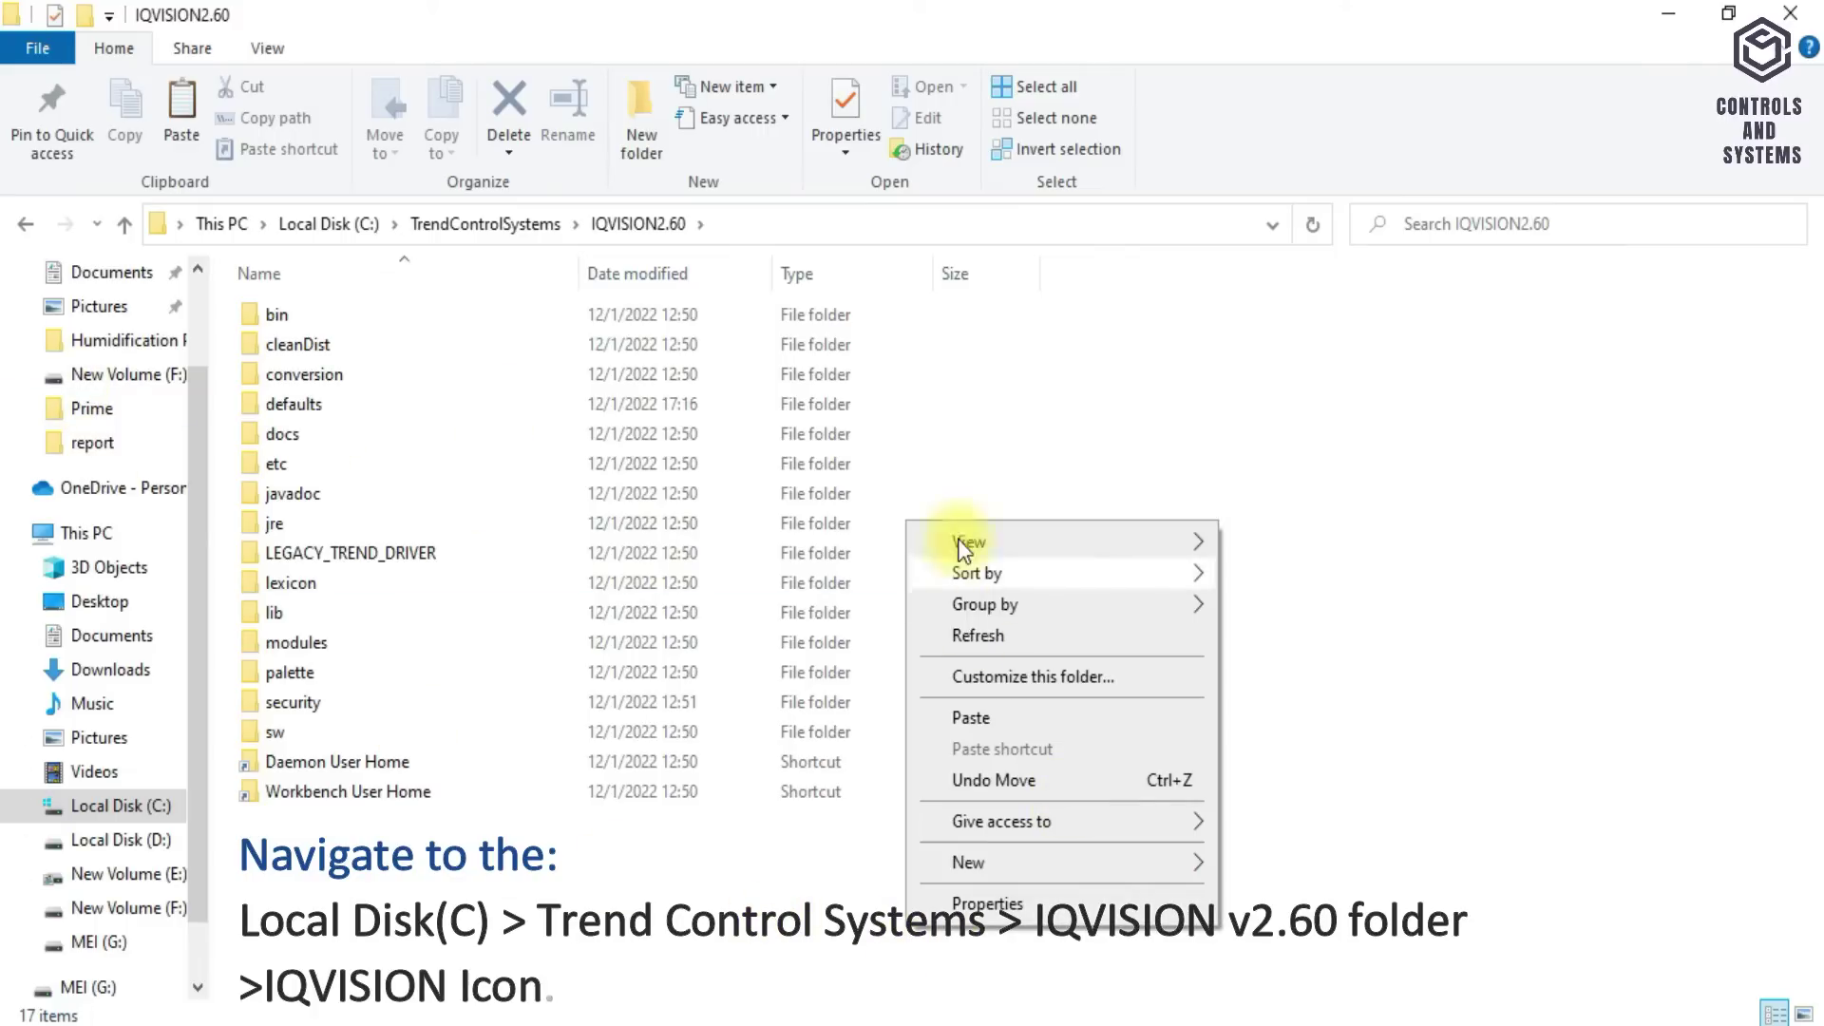
mouse_move(1104, 555)
click(1294, 570)
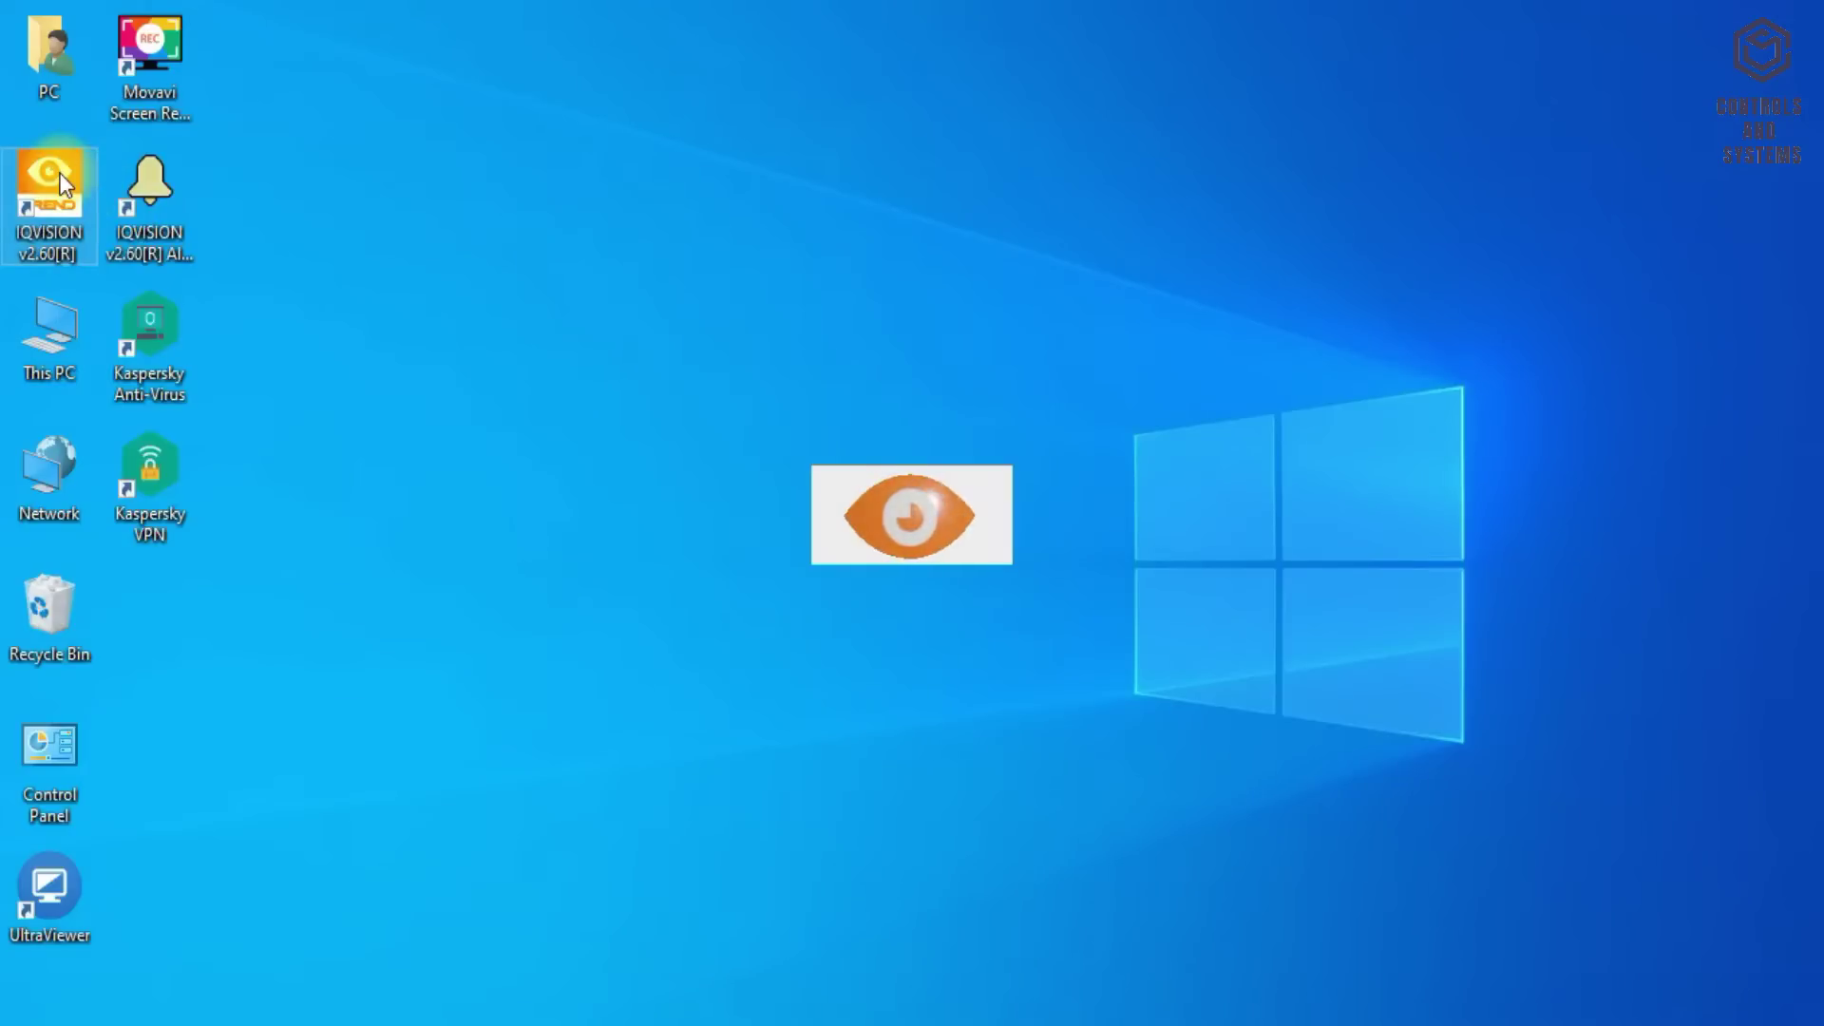
- Launch IQVISION as administrator, maximise its window and highlight the Host ID line
right_click(60, 173)
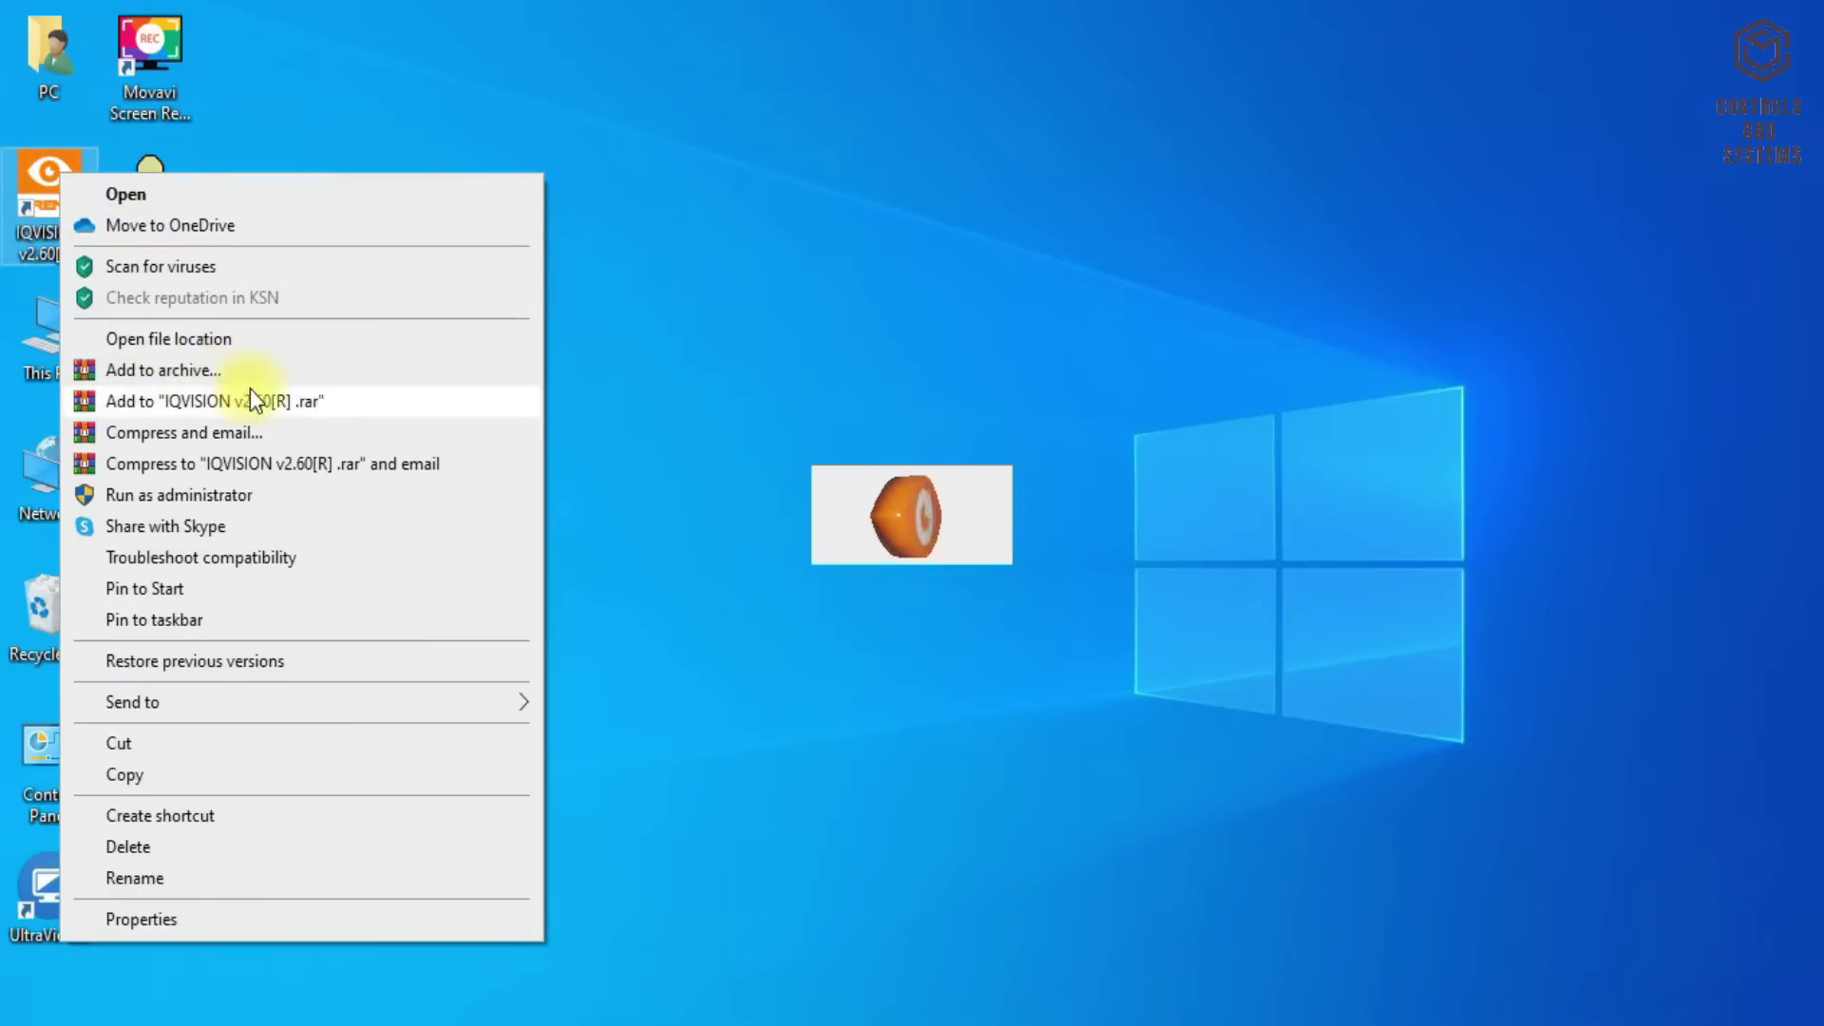
click(202, 494)
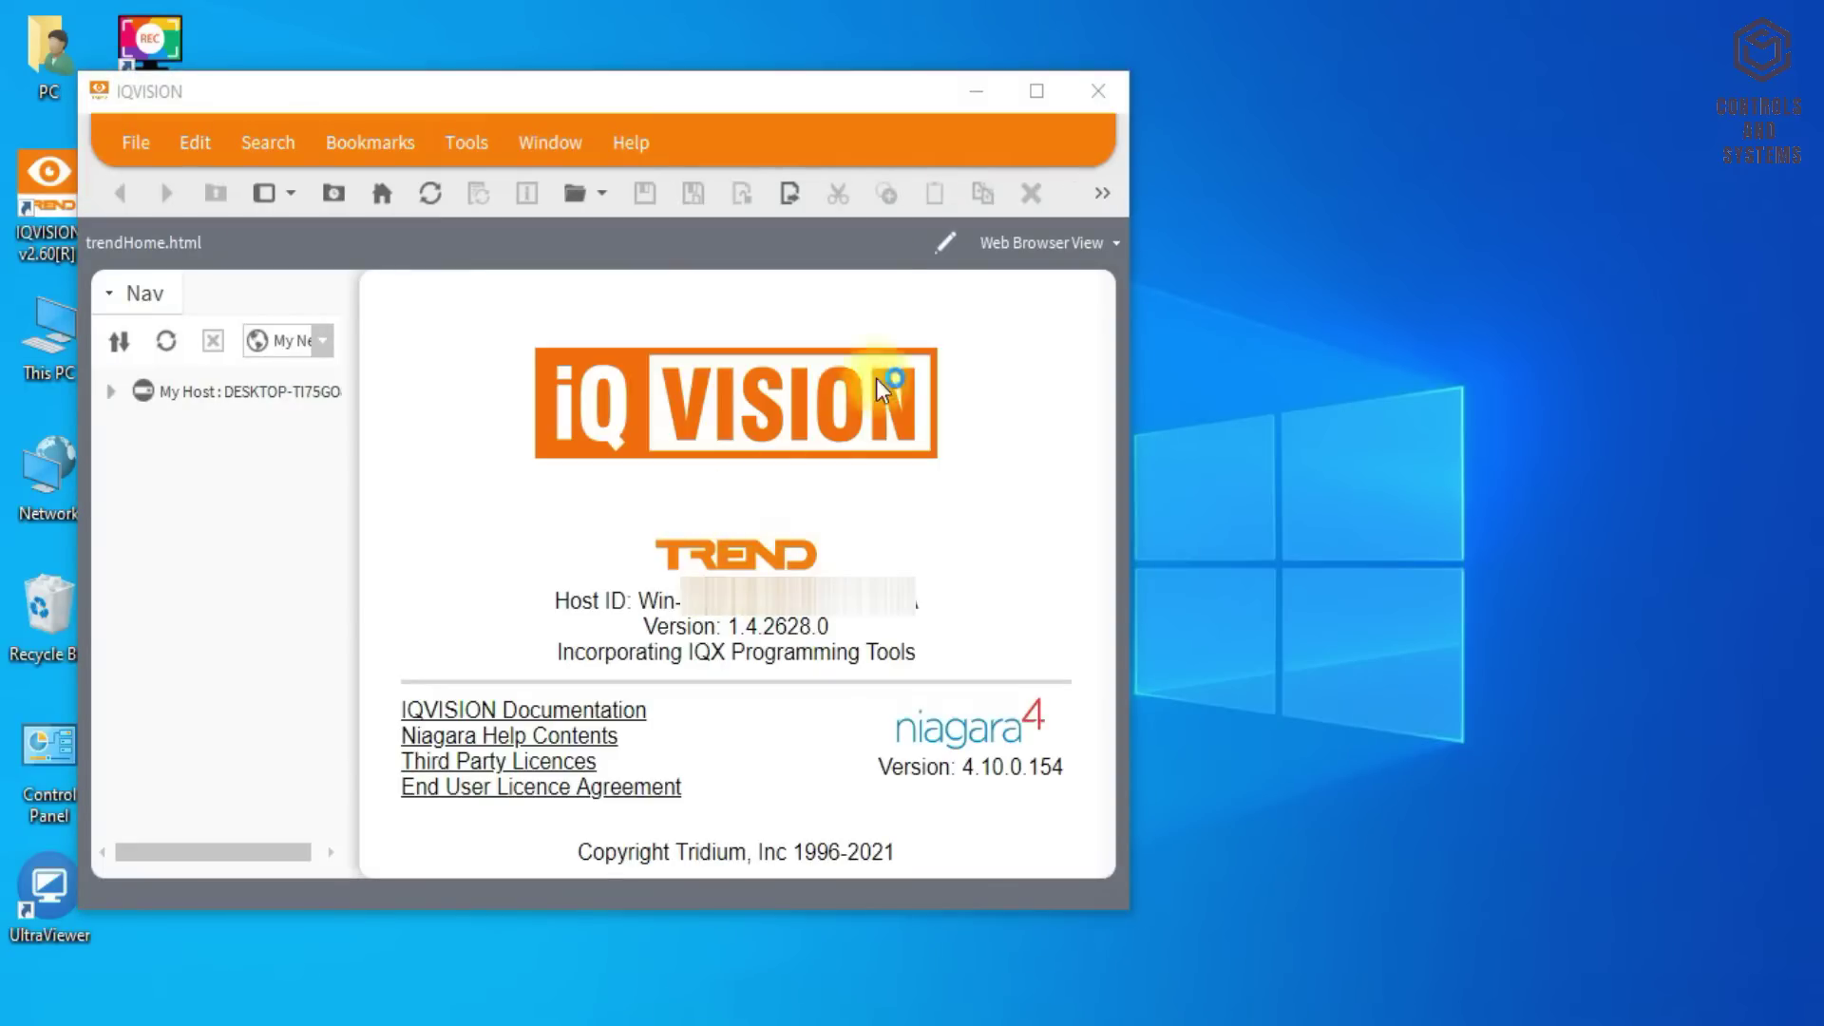
click(1040, 96)
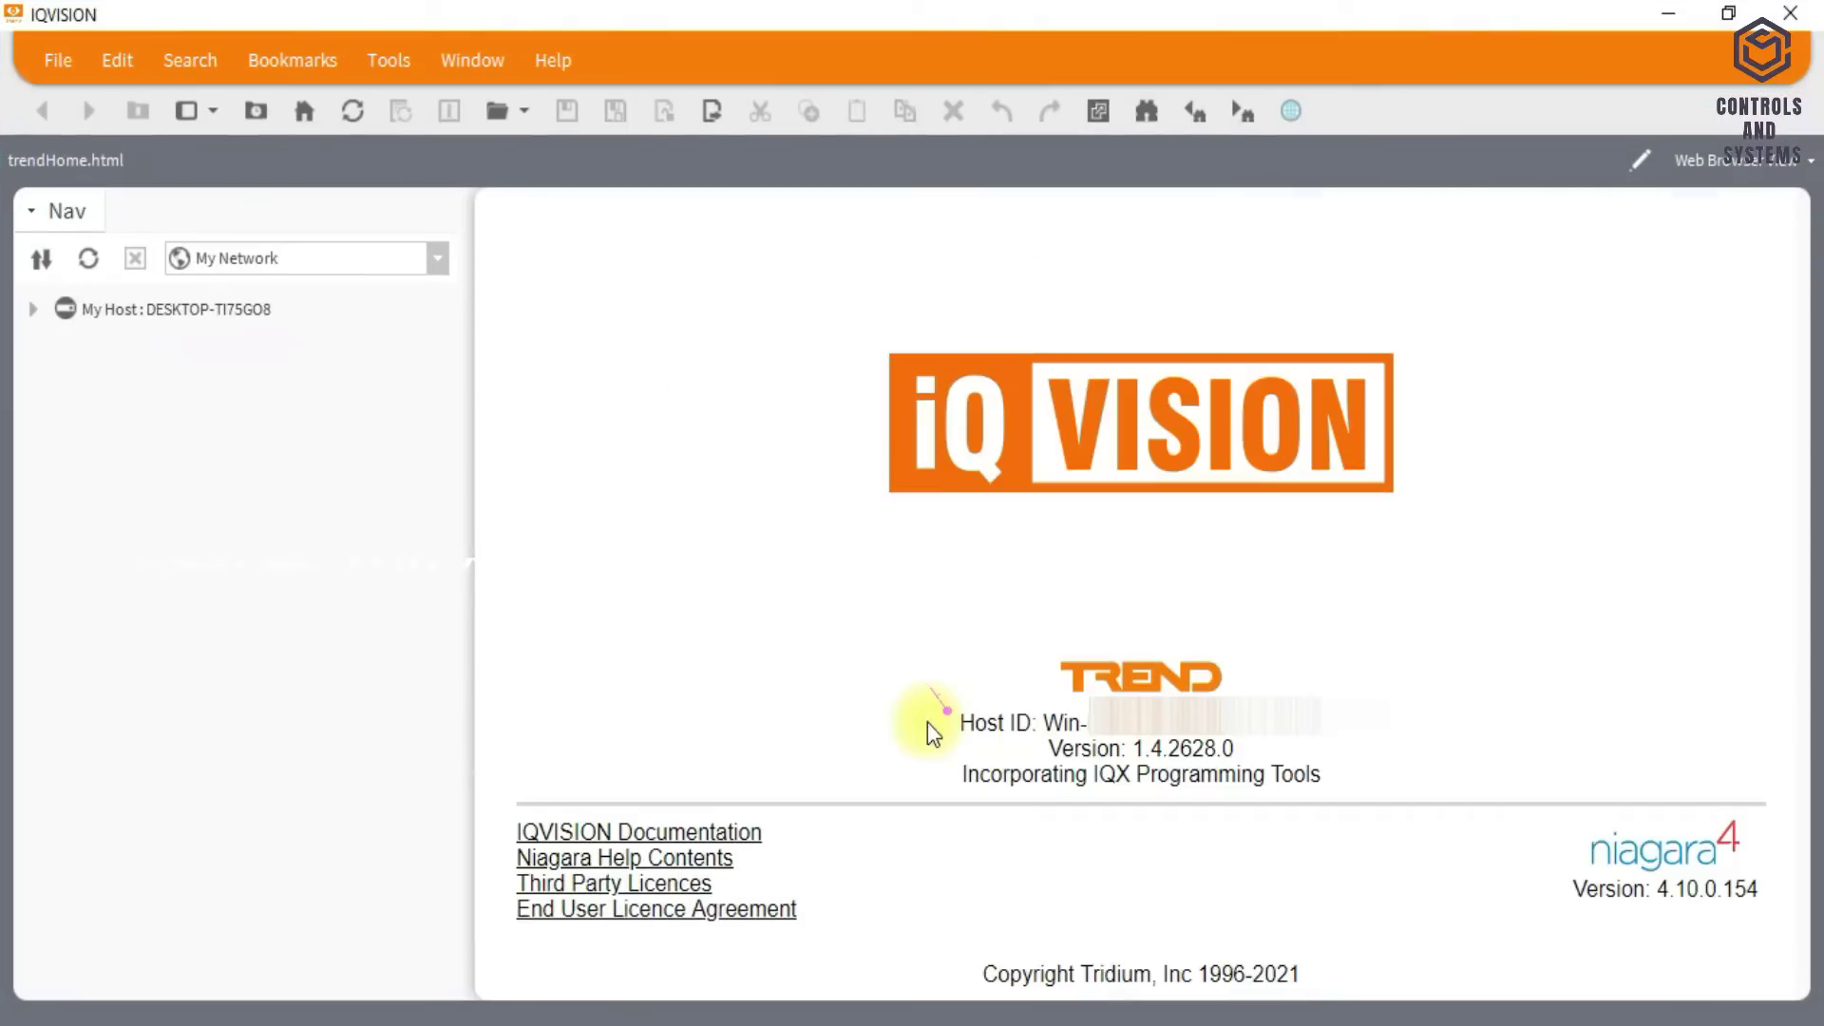
drag(958, 723, 1713, 903)
click(1541, 898)
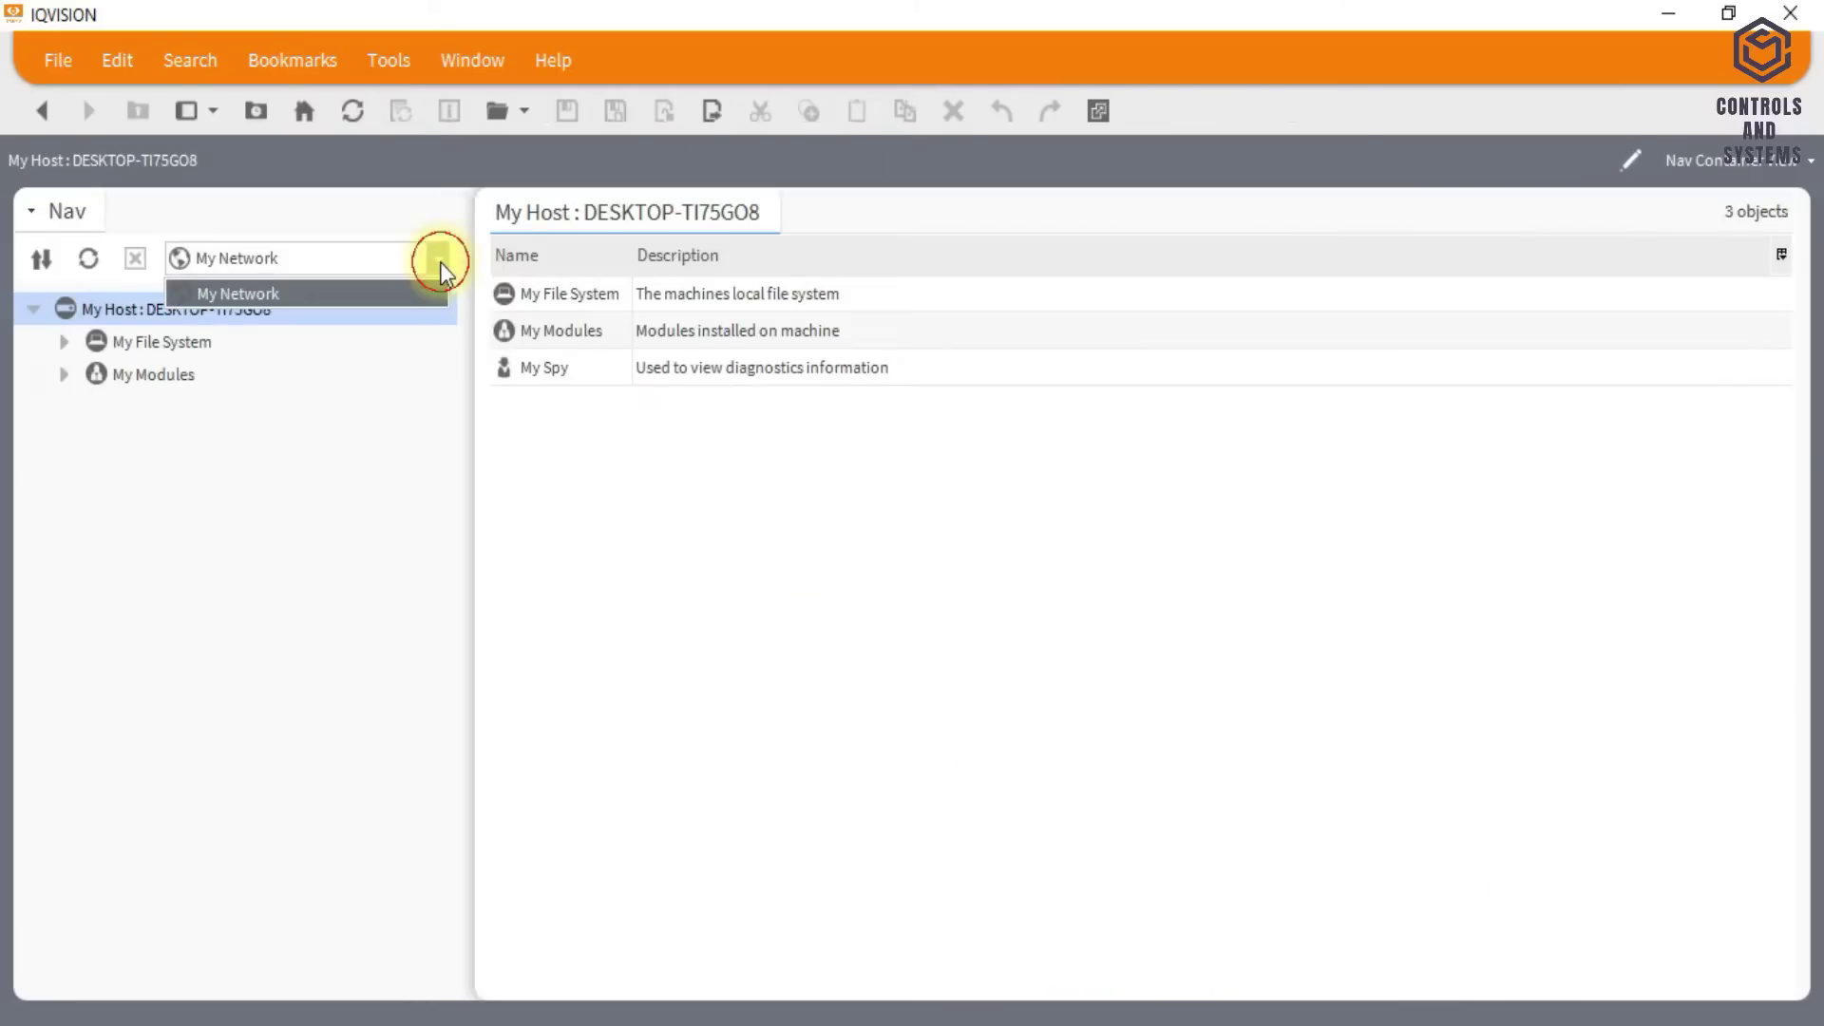
- Look through the navigation roots and the File, Edit, Search, Bookmarks, Tools, Window and Help menus
click(439, 259)
click(57, 60)
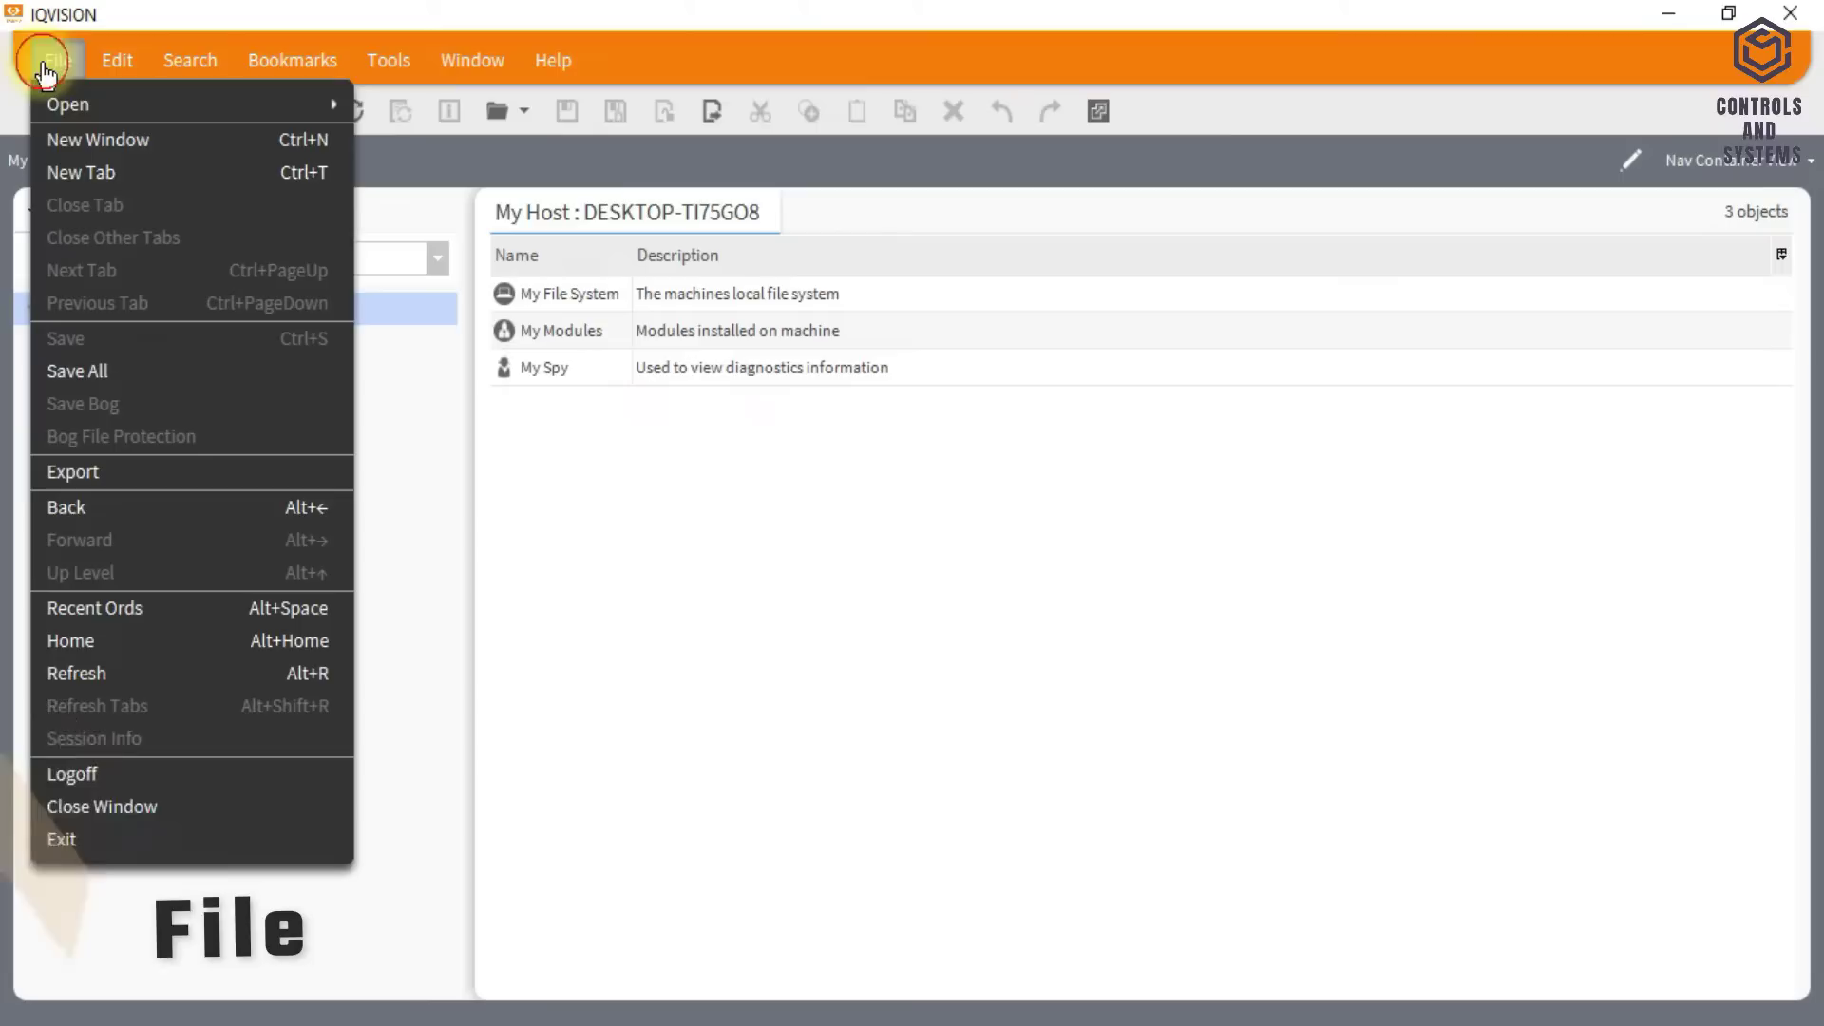
click(104, 67)
click(133, 64)
click(173, 63)
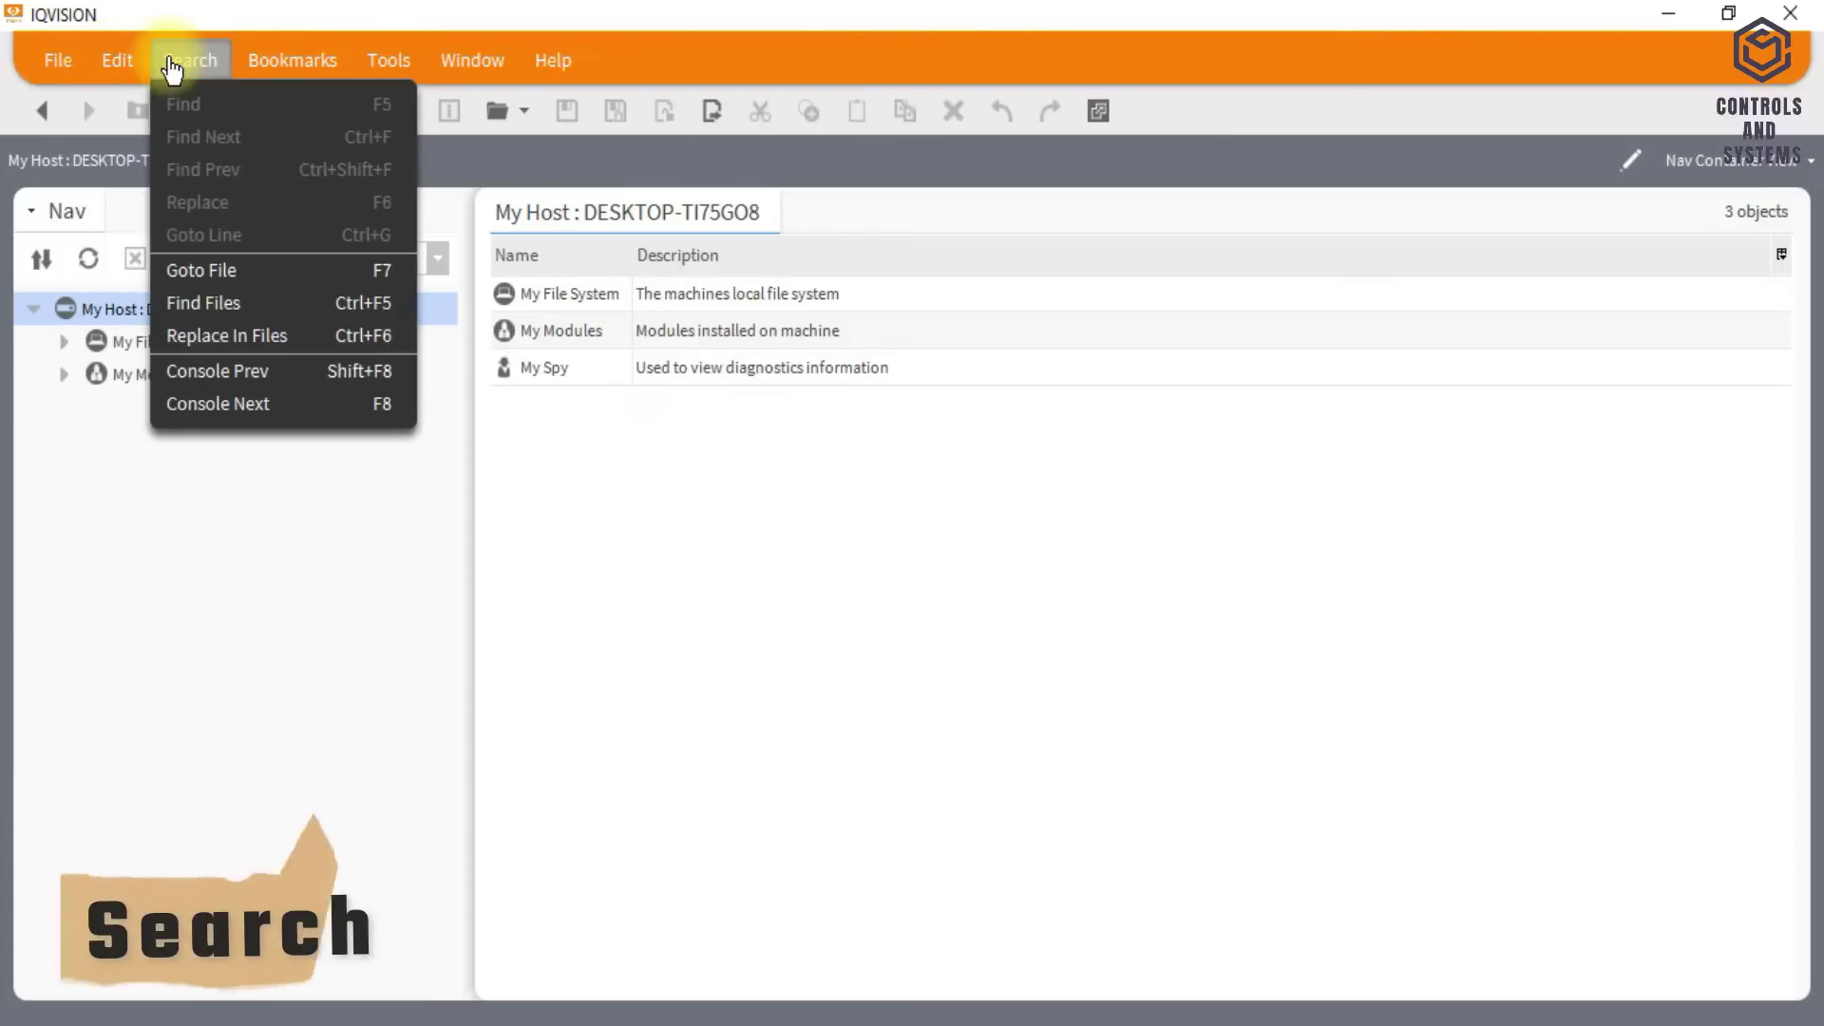
click(295, 59)
click(390, 60)
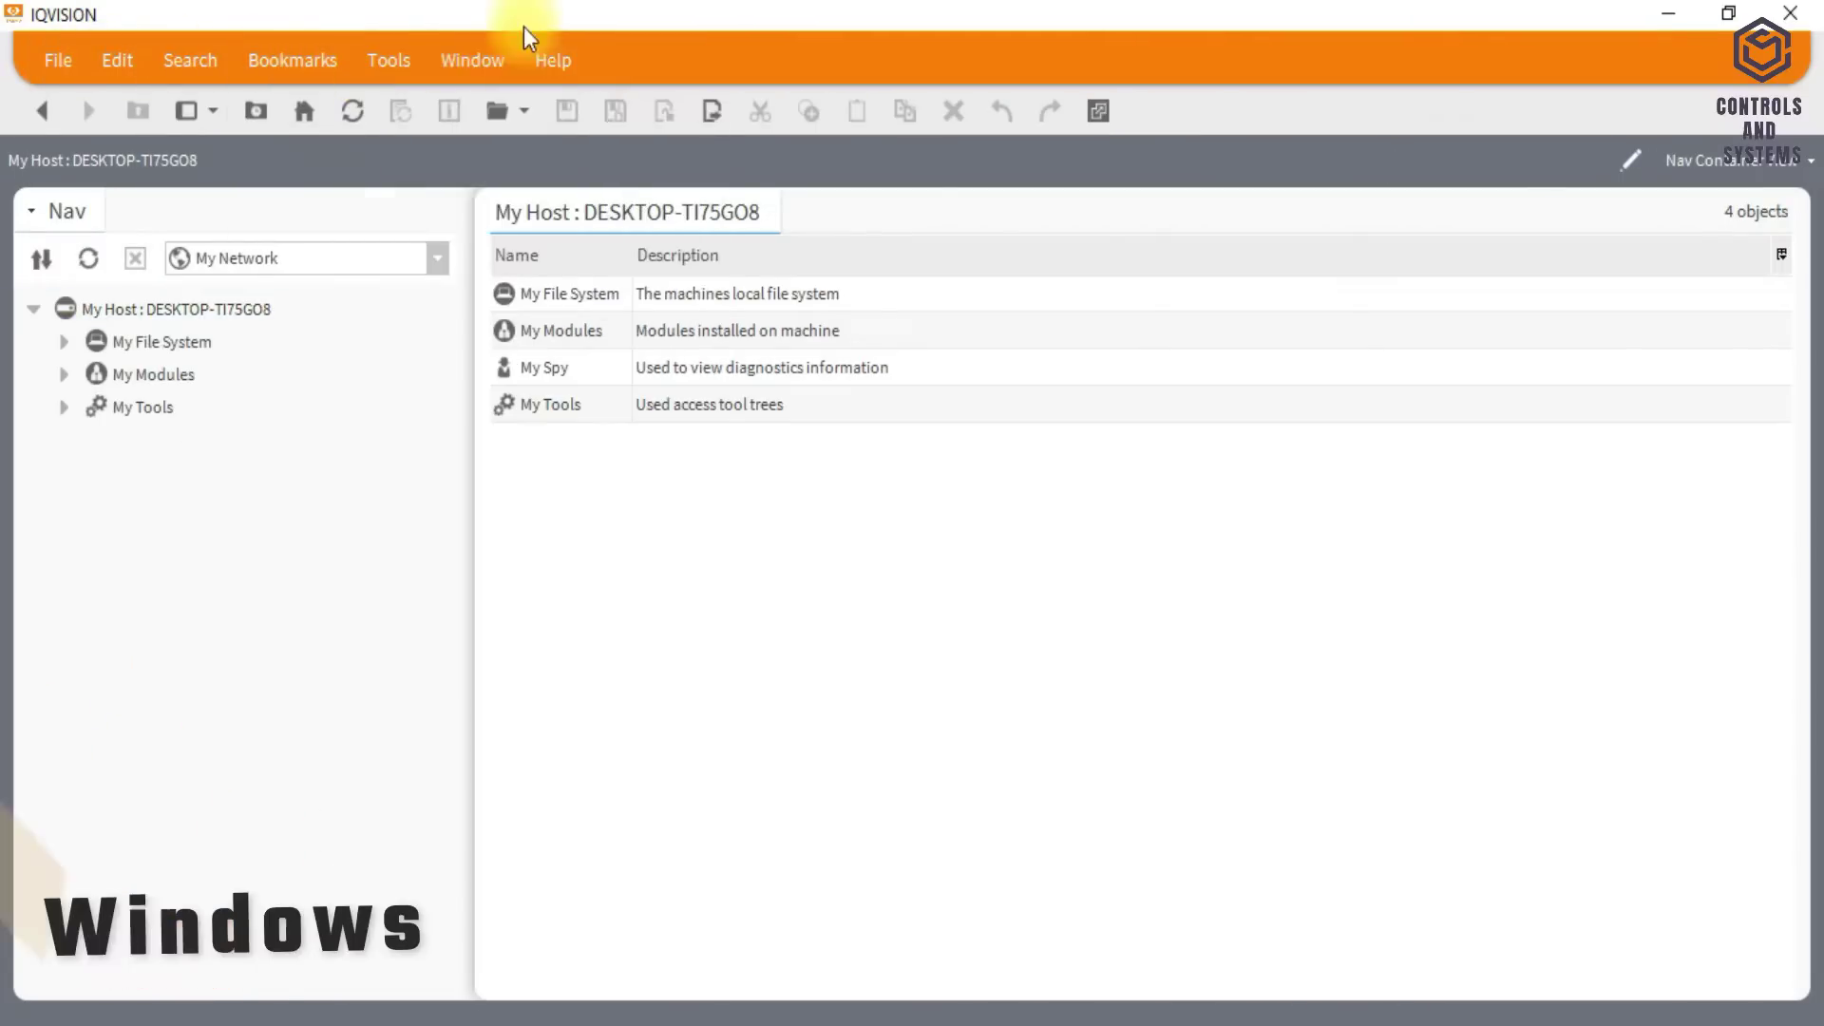
click(471, 60)
click(546, 64)
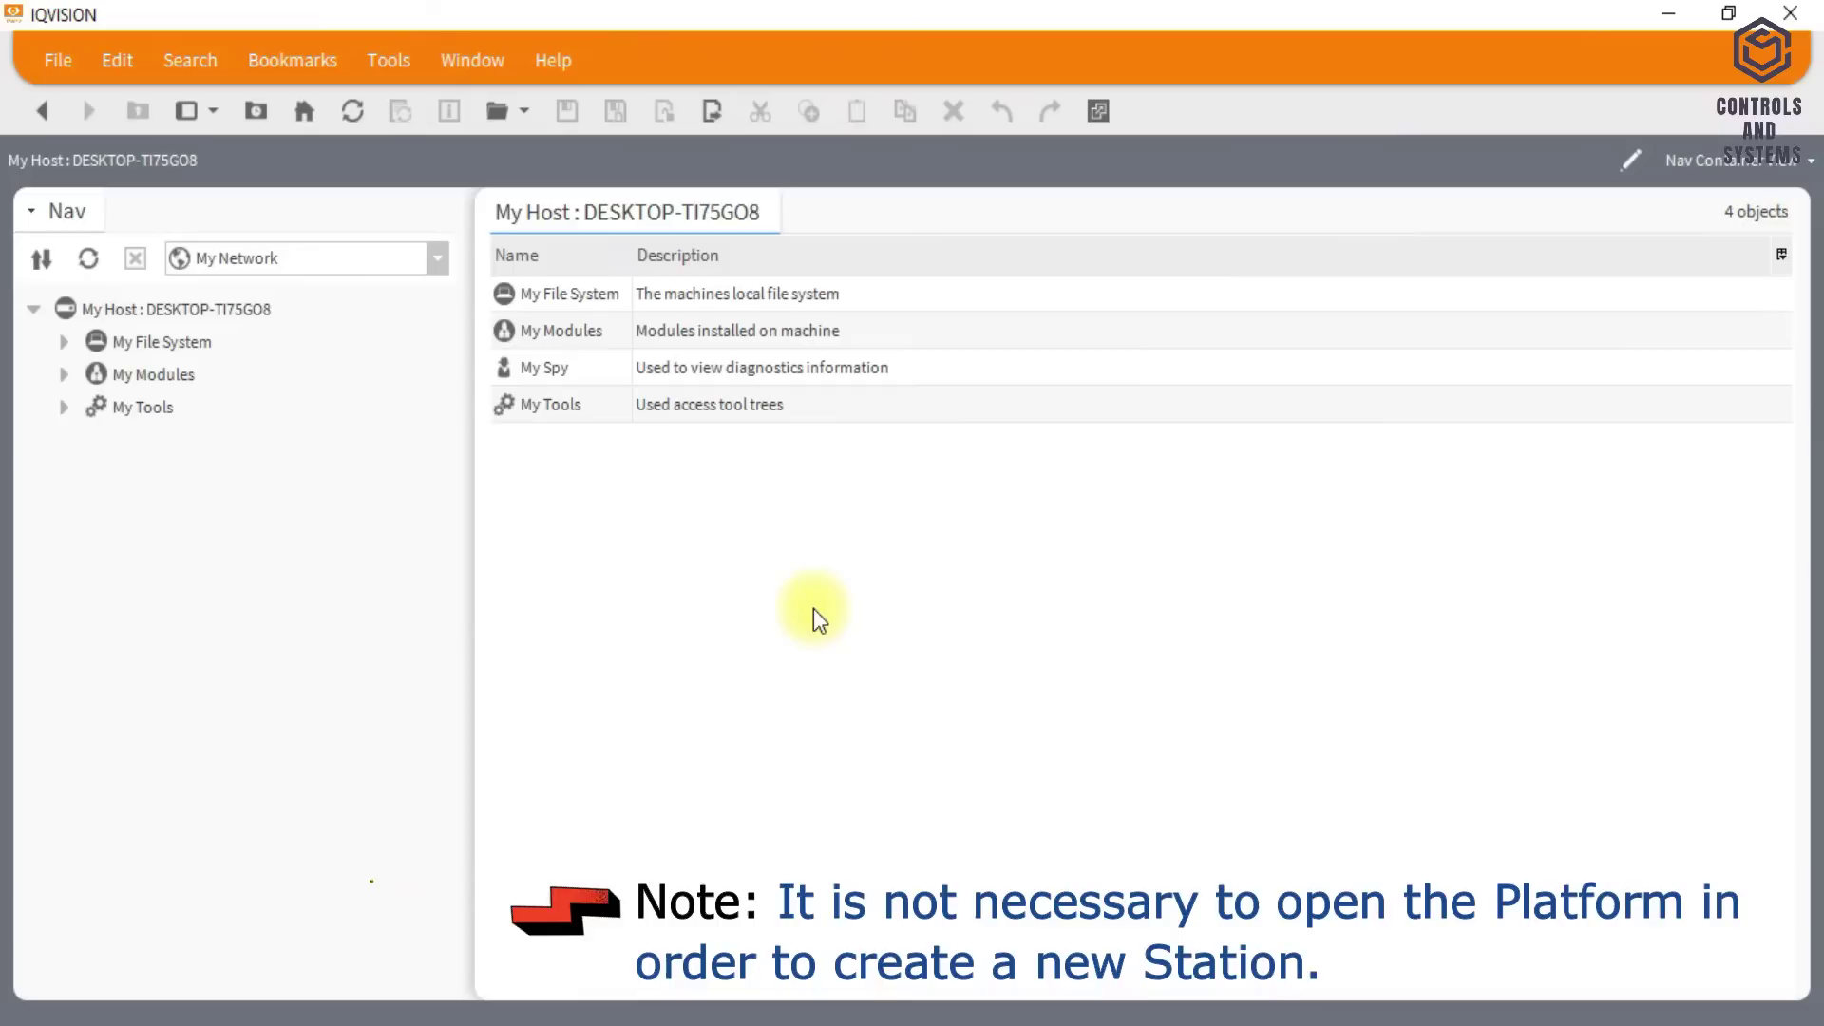
- Open Platform on My Host using a Platform TLS Connection on port 5011
click(165, 310)
right_click(167, 317)
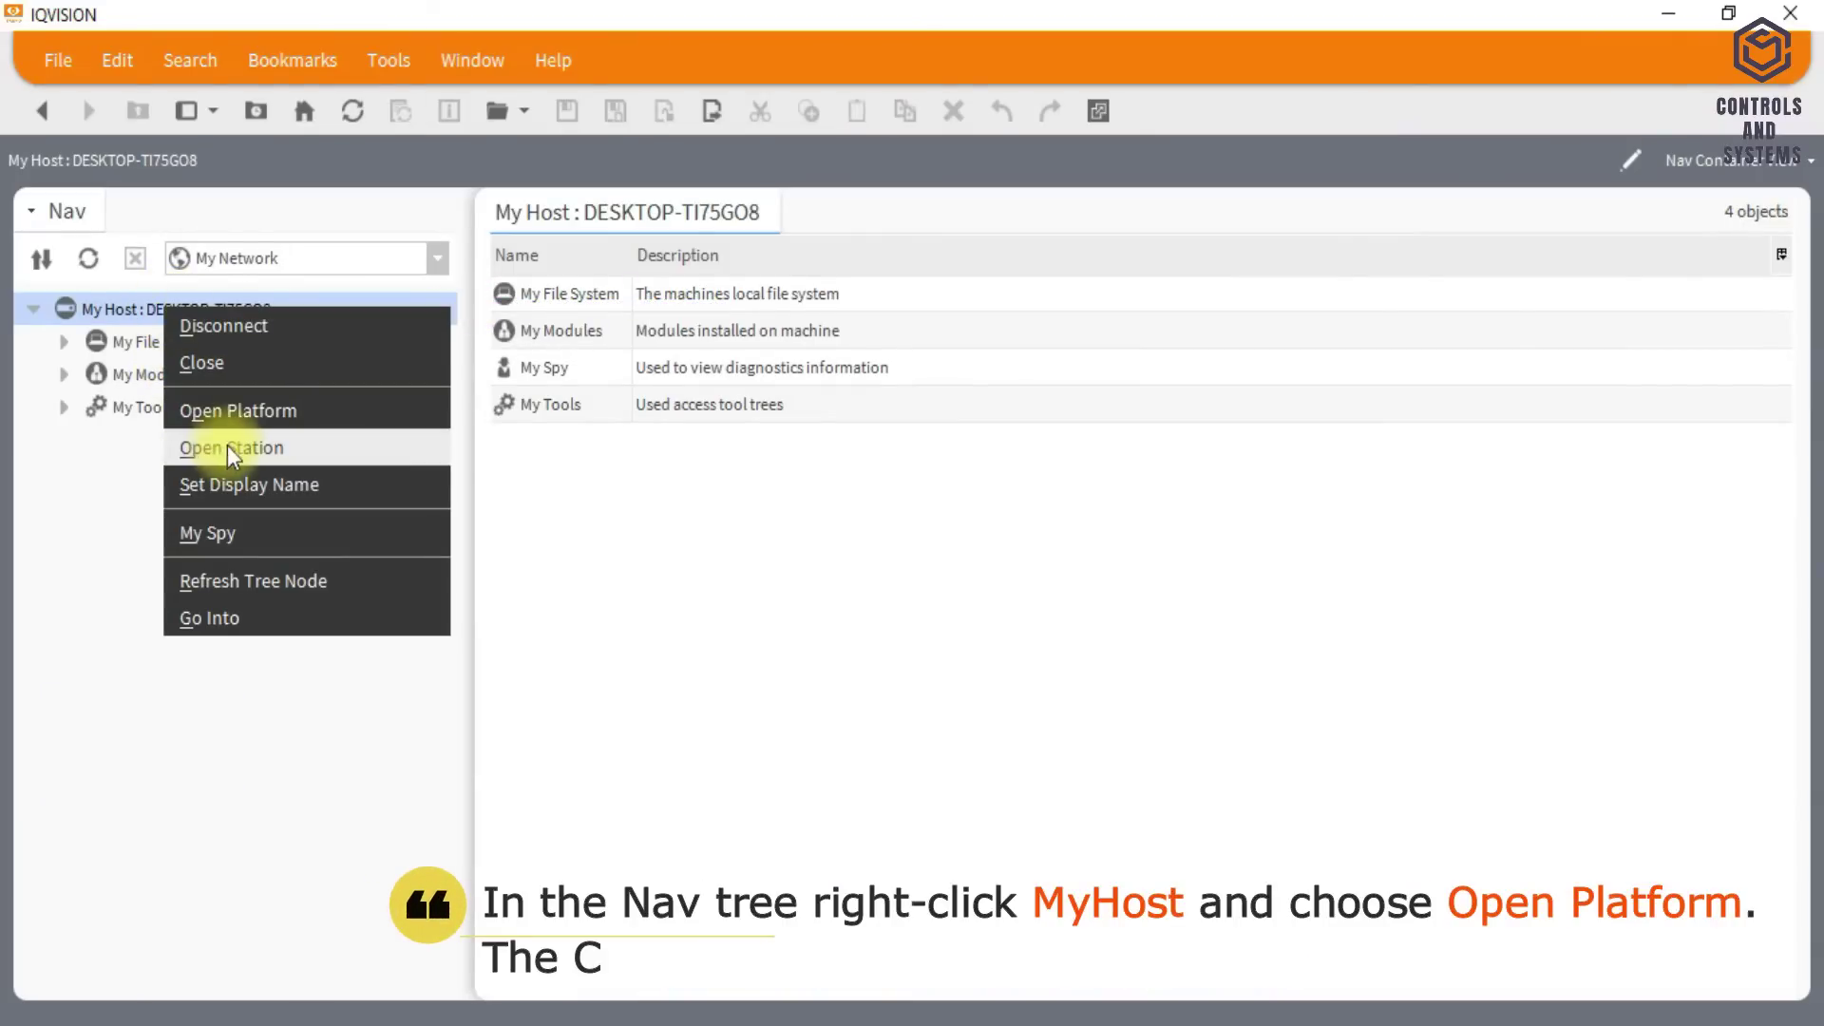
click(357, 412)
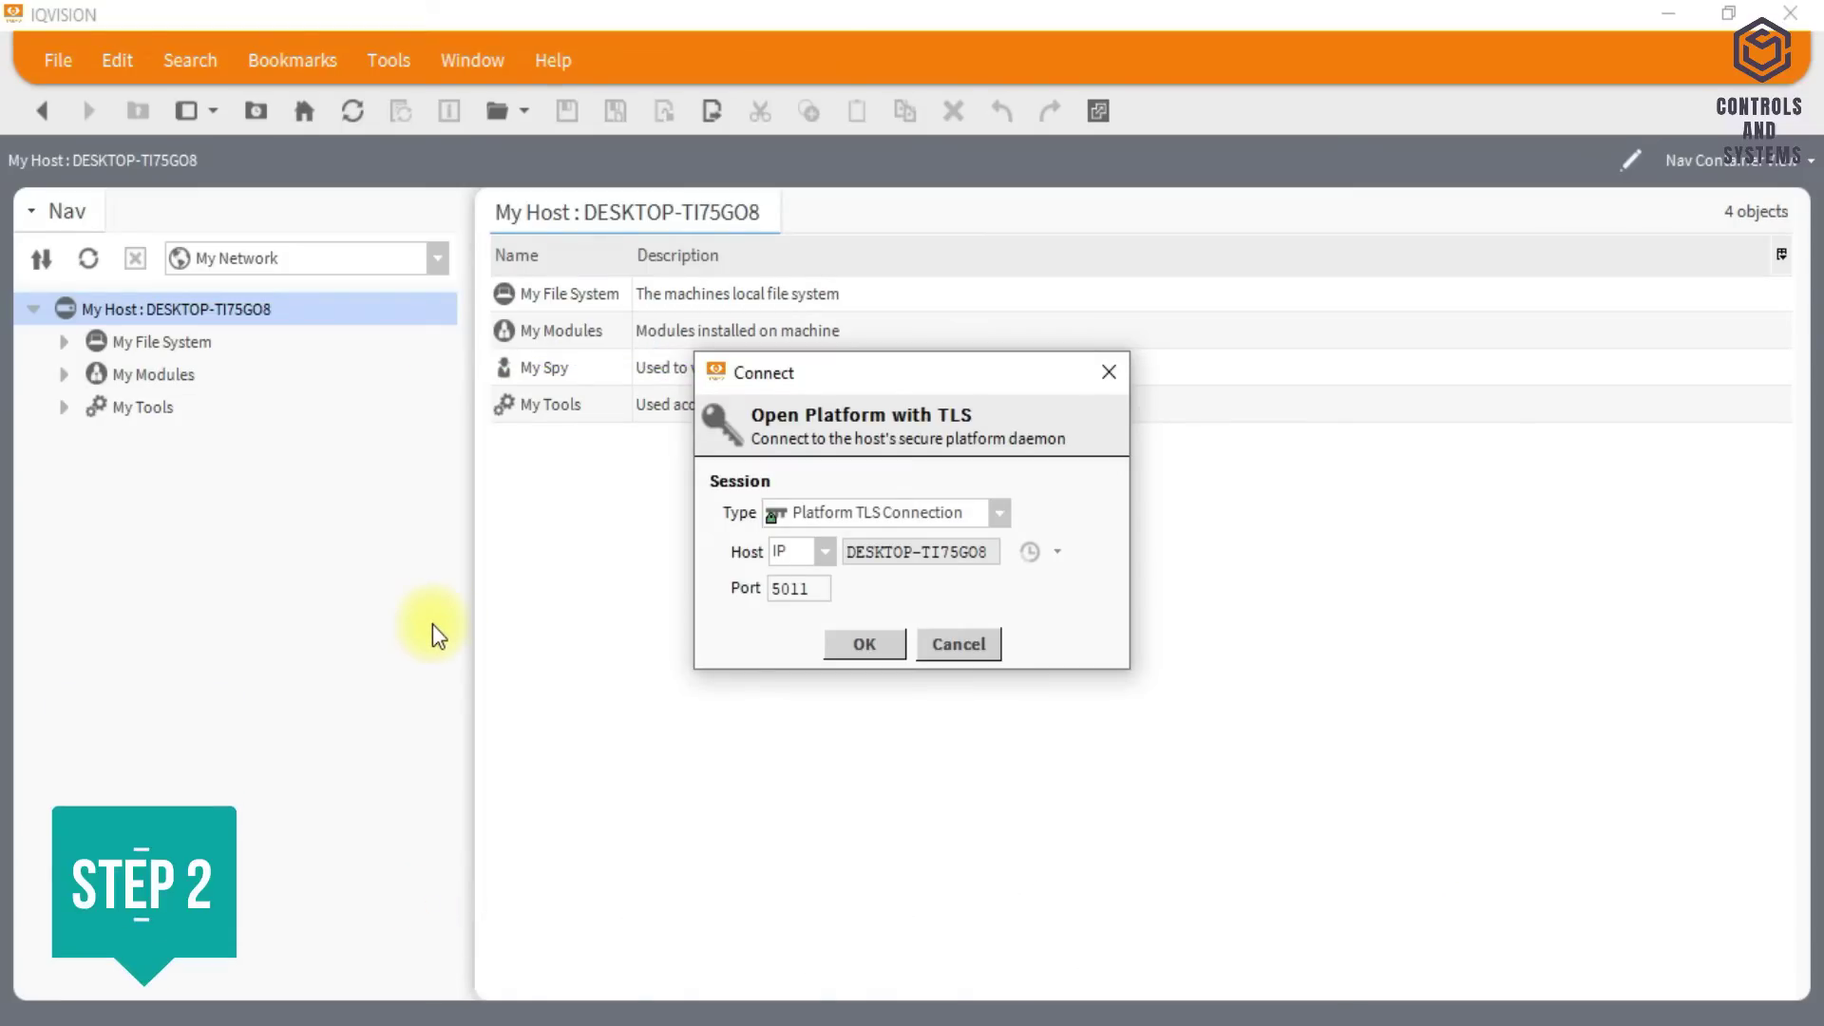
click(1001, 512)
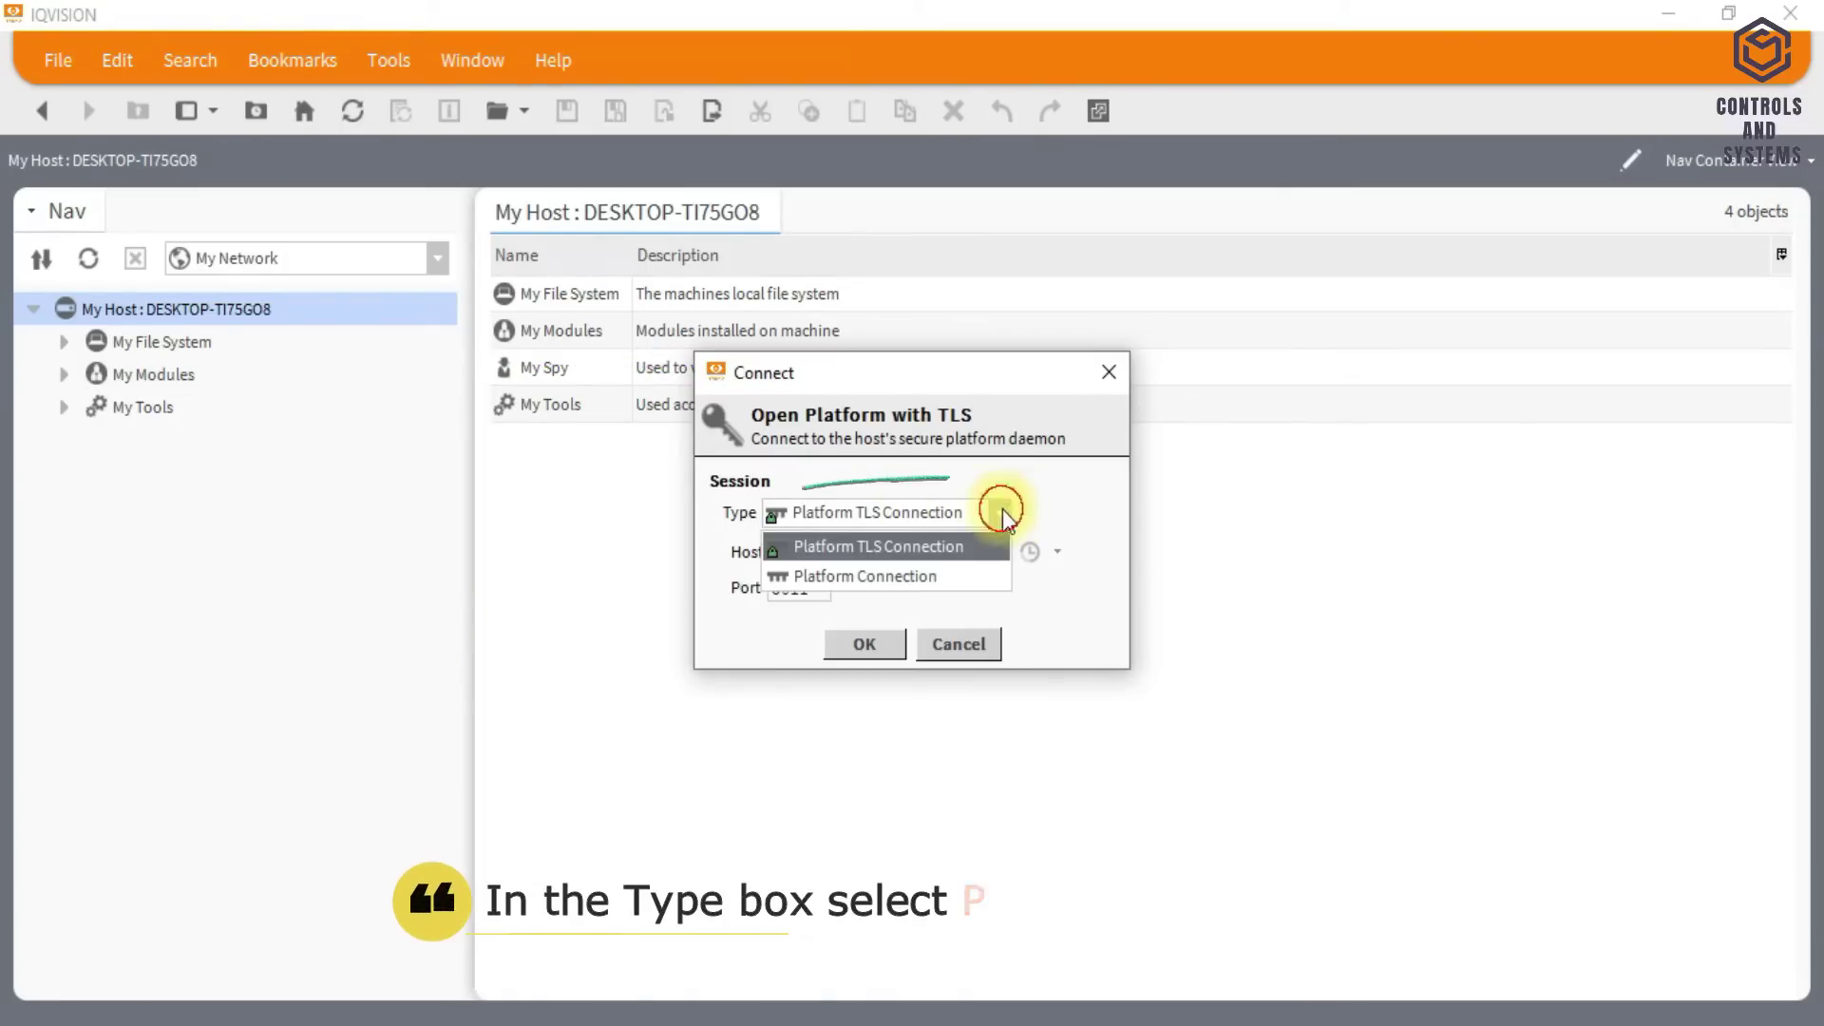
click(988, 548)
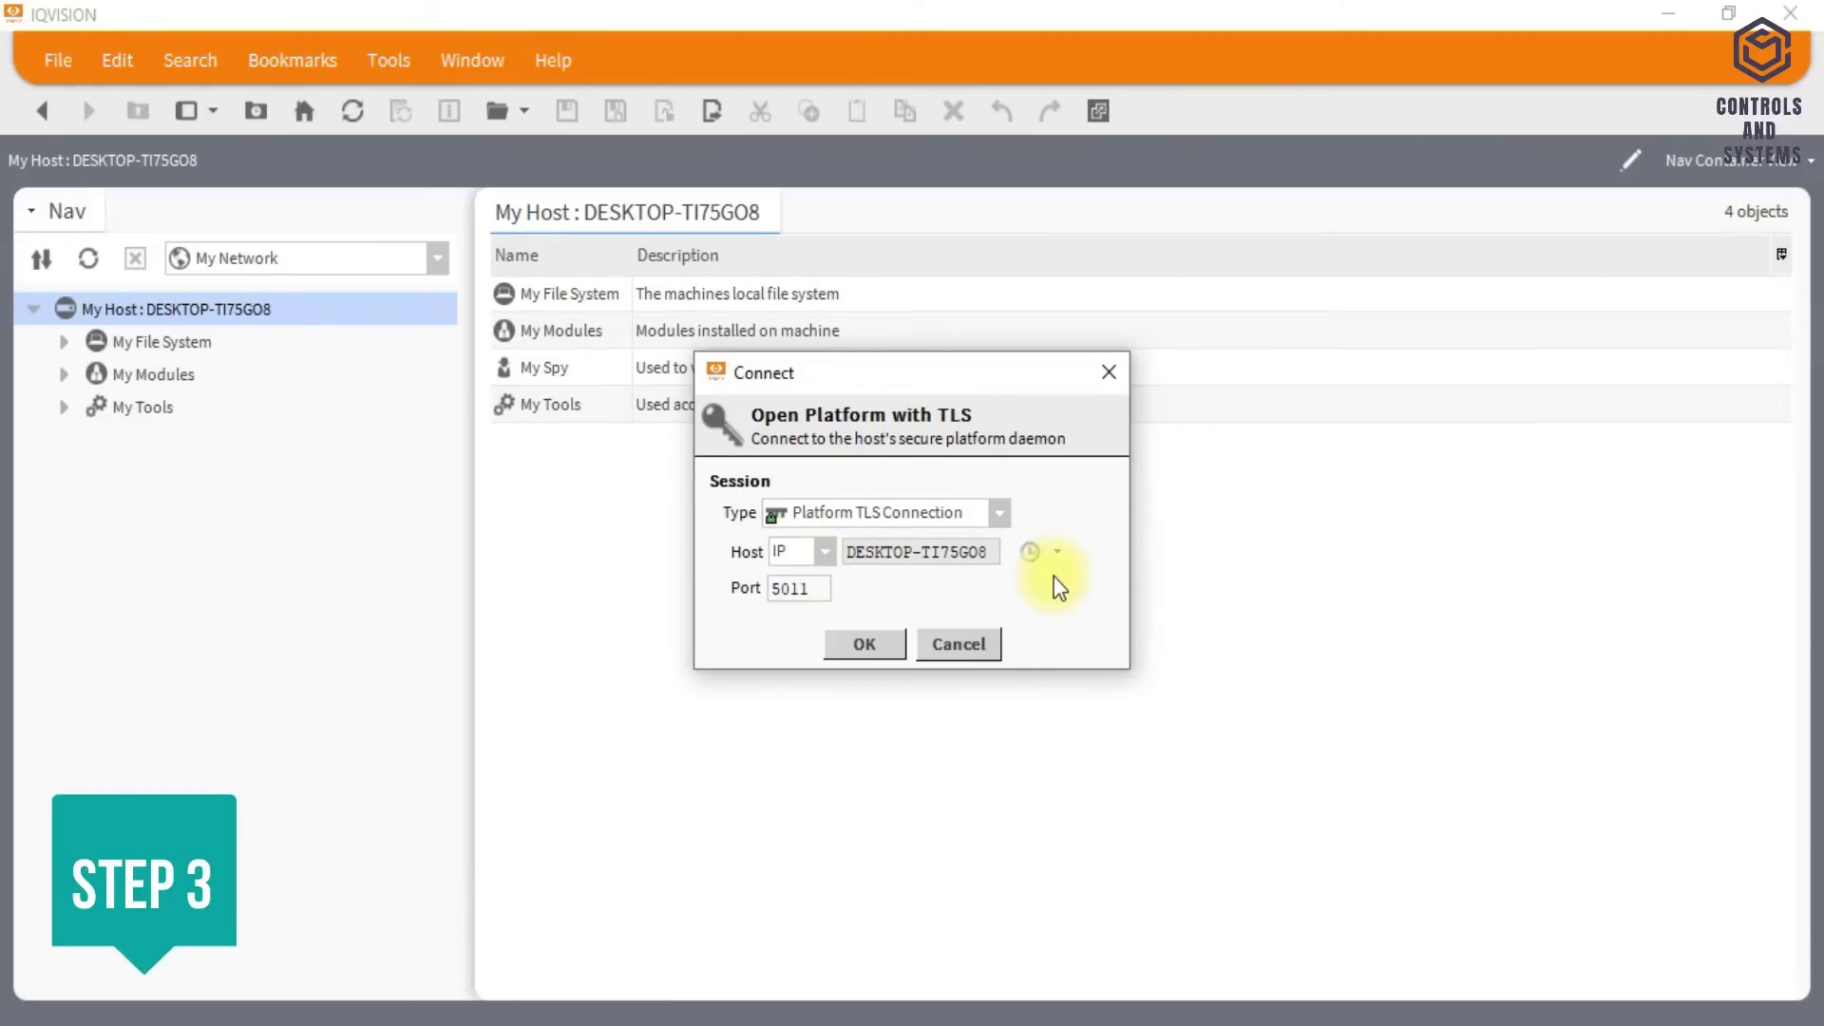
click(865, 643)
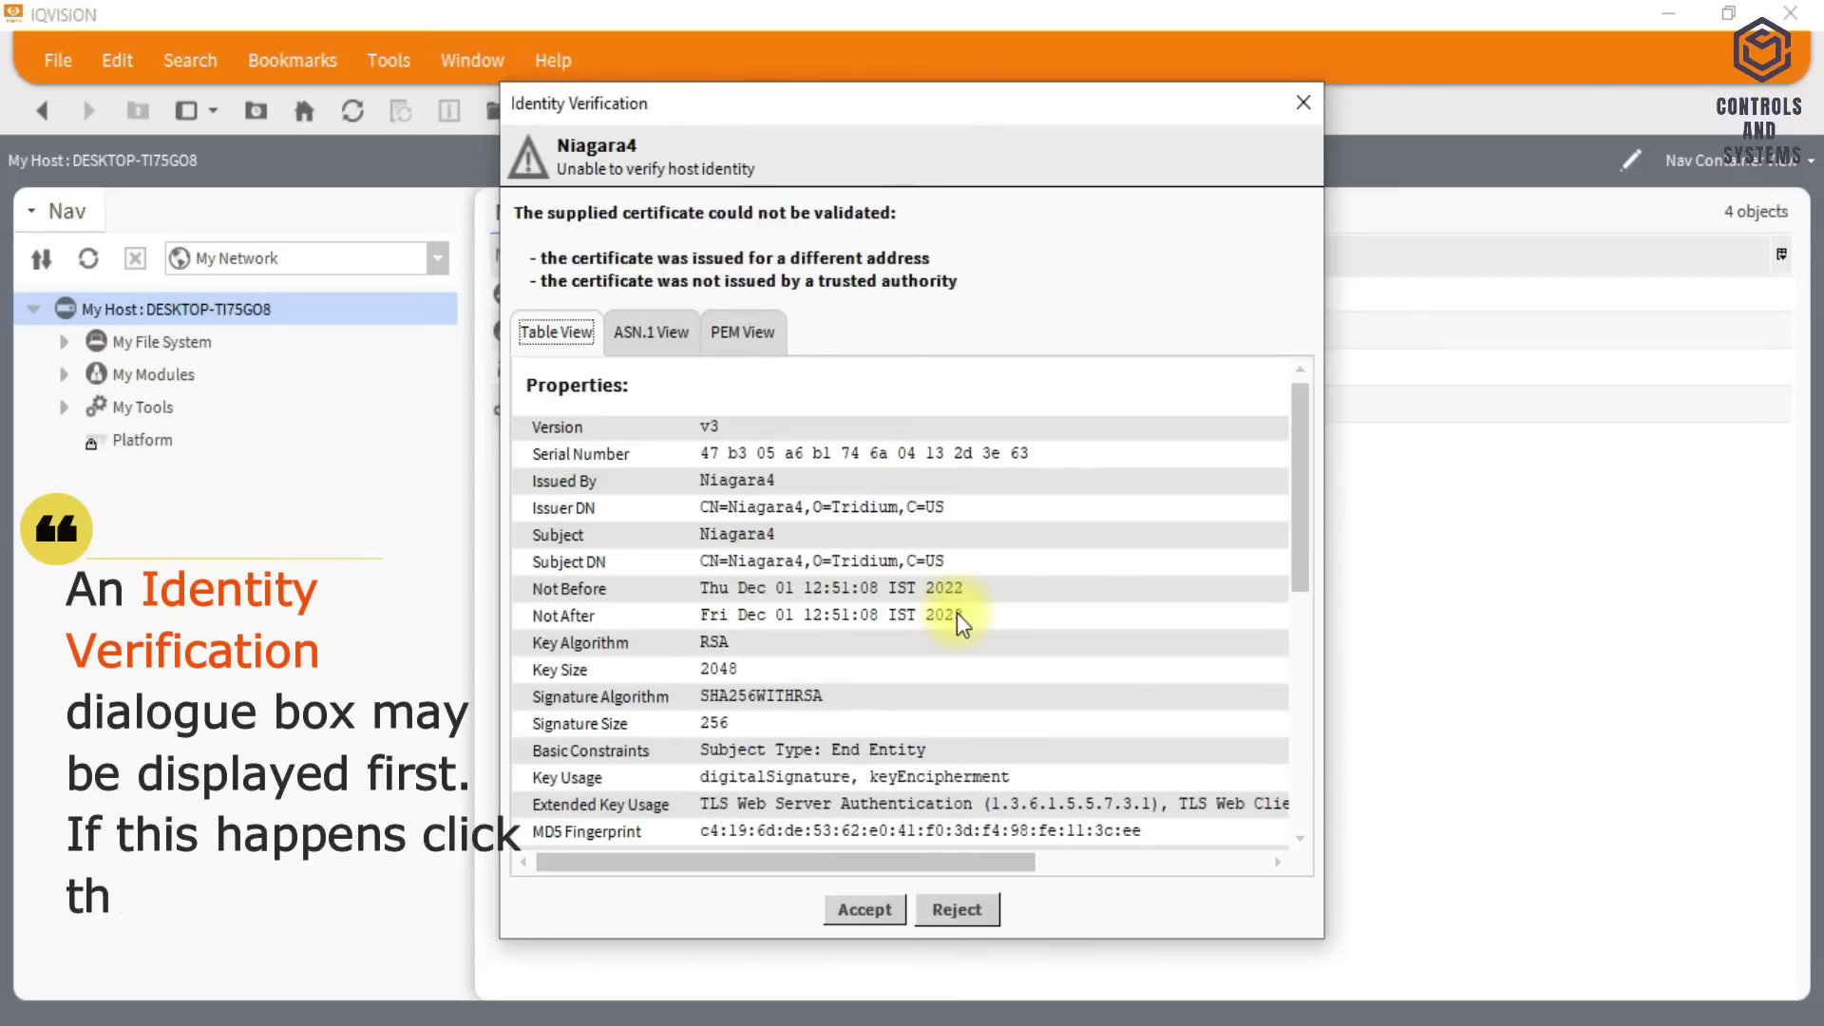
- Accept the host's unverified Niagara4 certificate in the Identity Verification dialog
scroll(957, 613, down, 10)
click(866, 912)
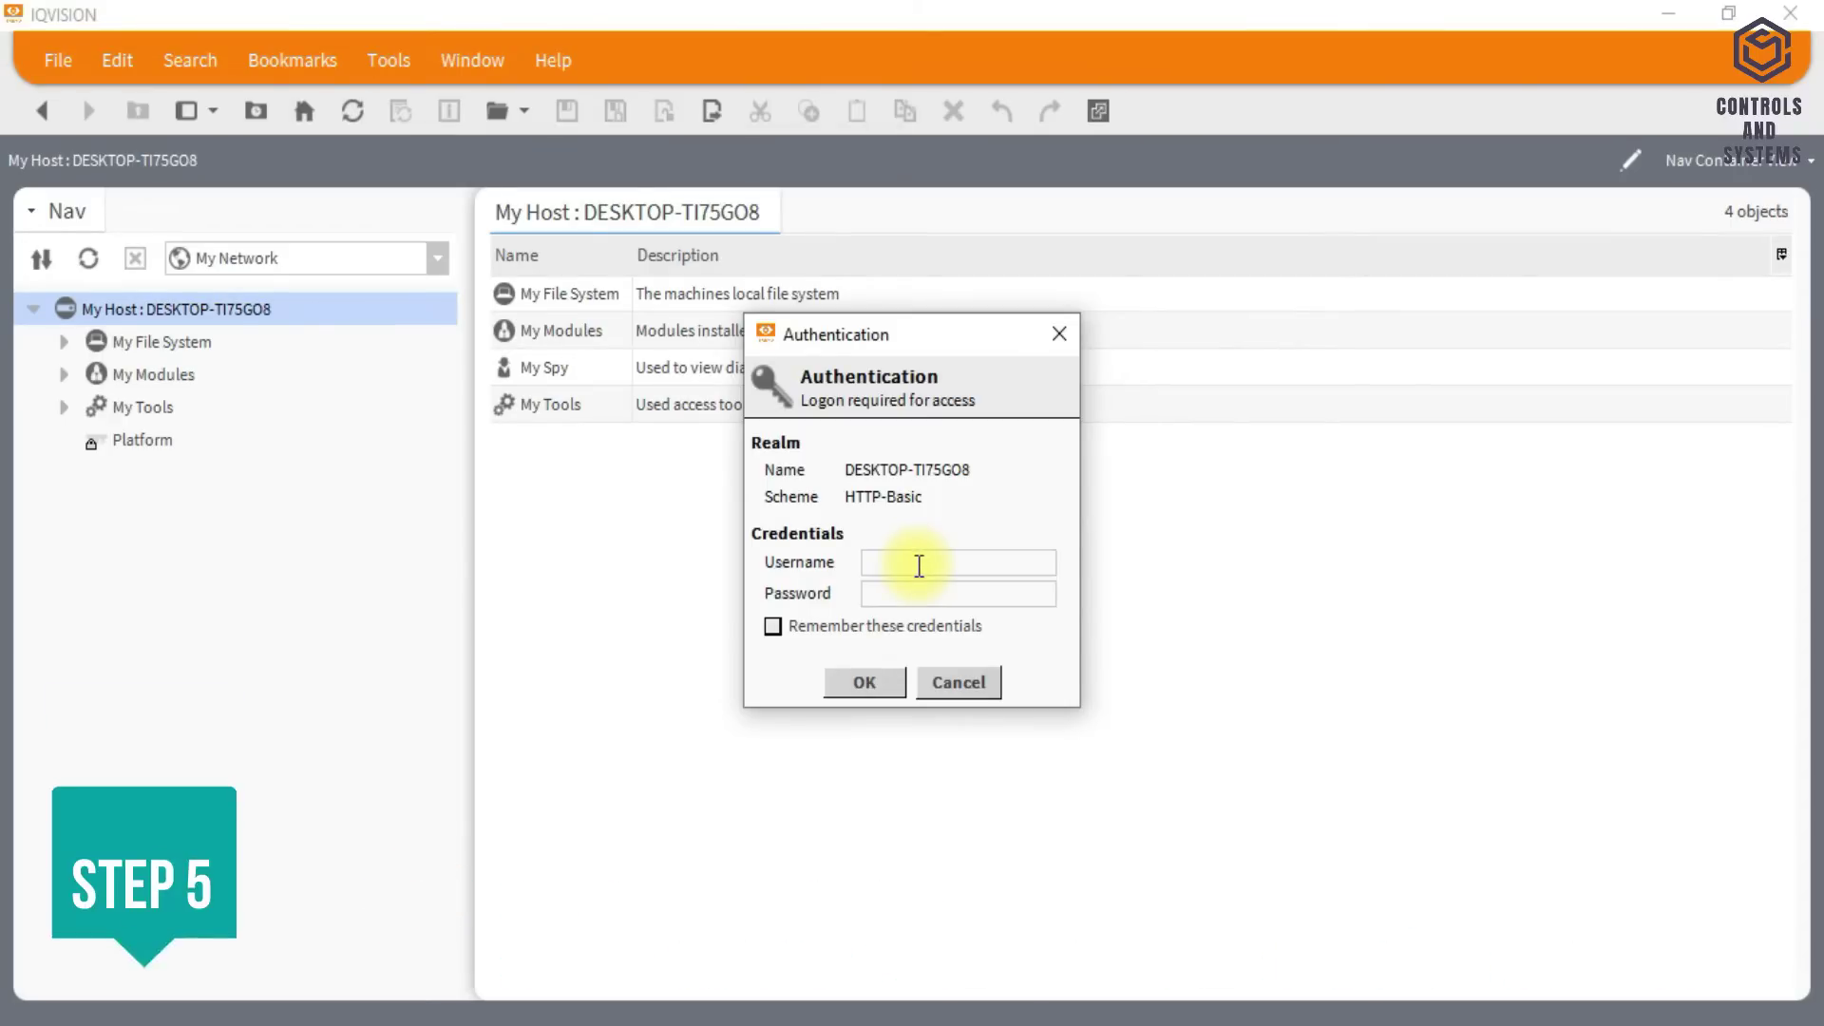
- Log on to the platform as Administrator with the PC password, remembering the credentials
key(Return)
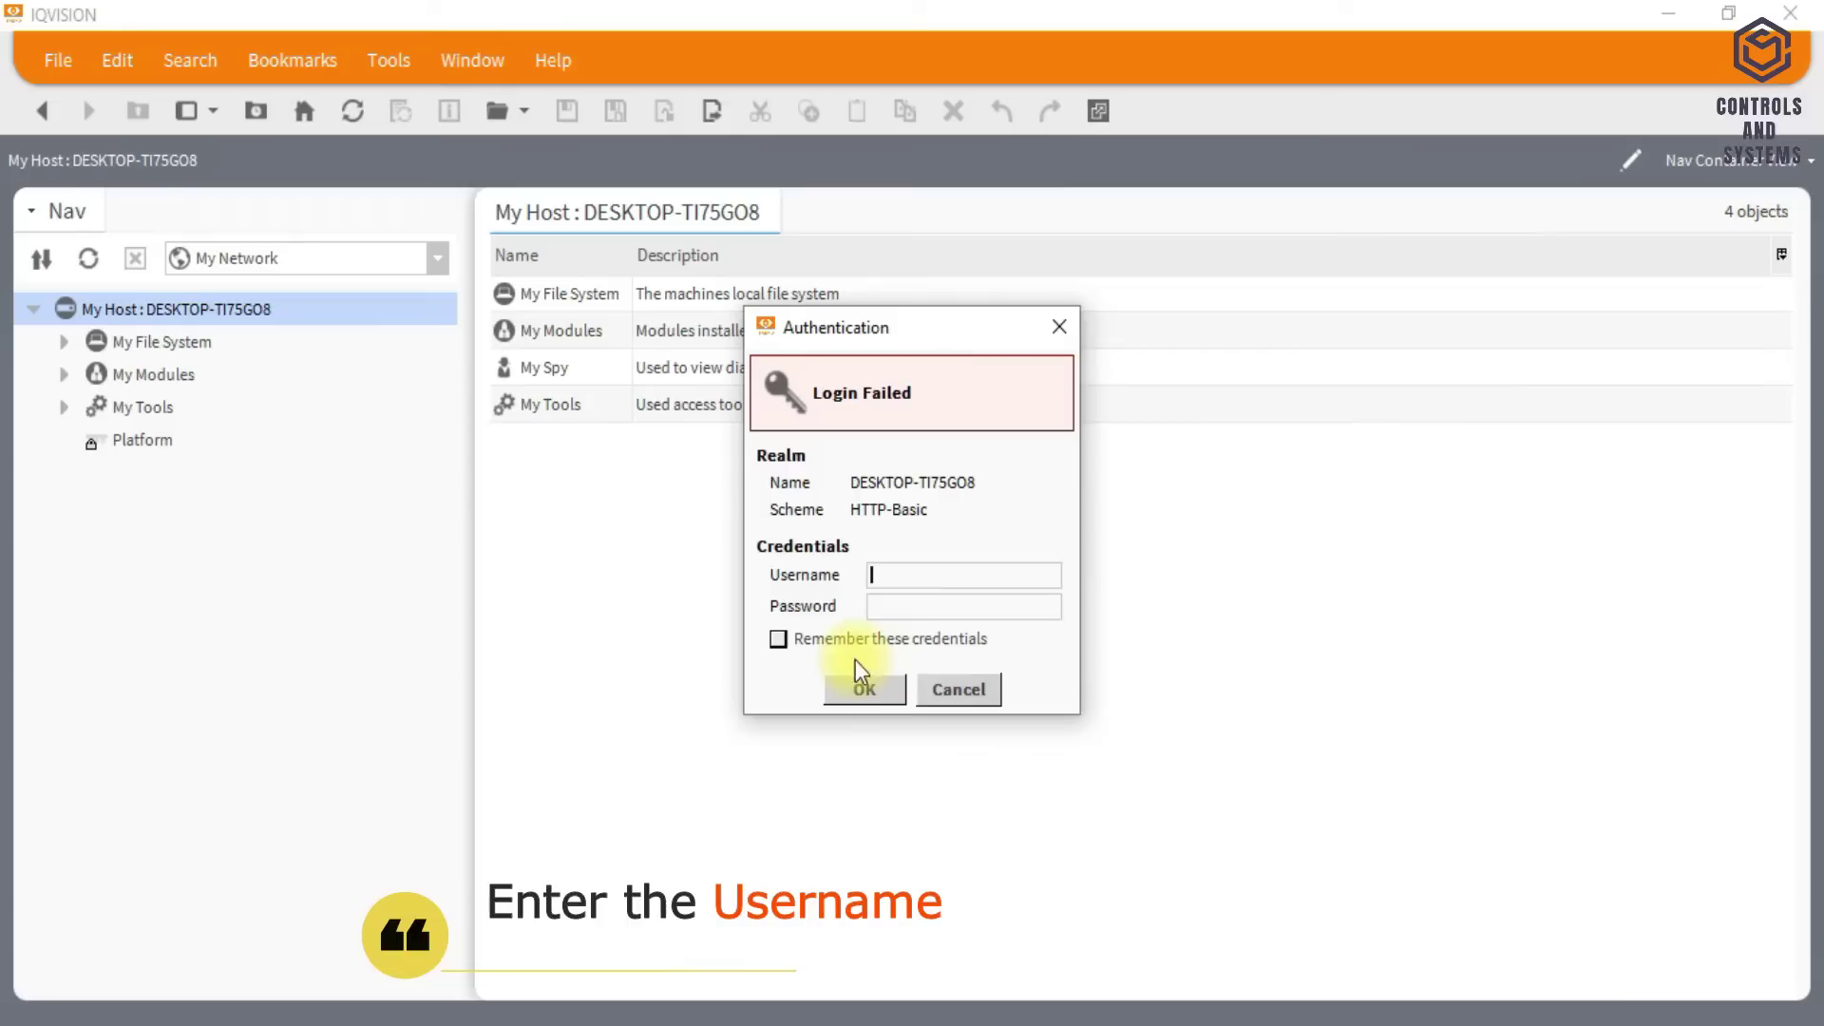
click(940, 582)
text(A)
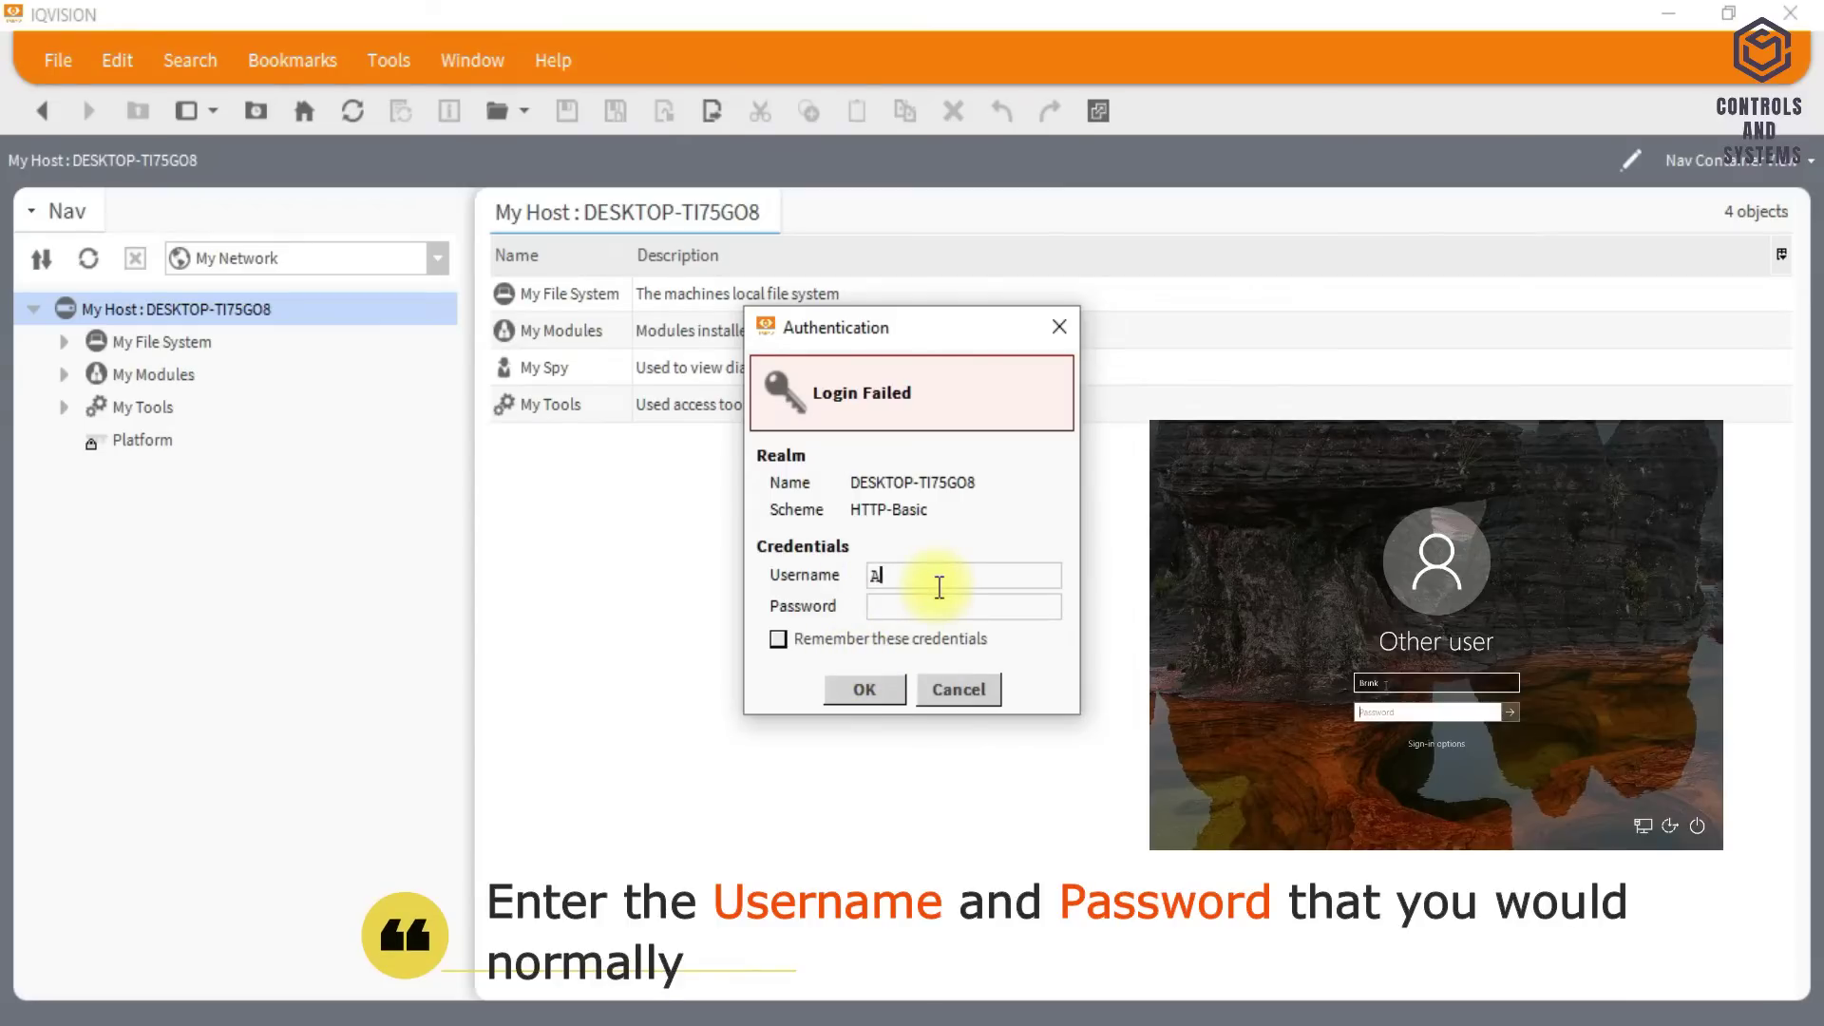
text(dminis)
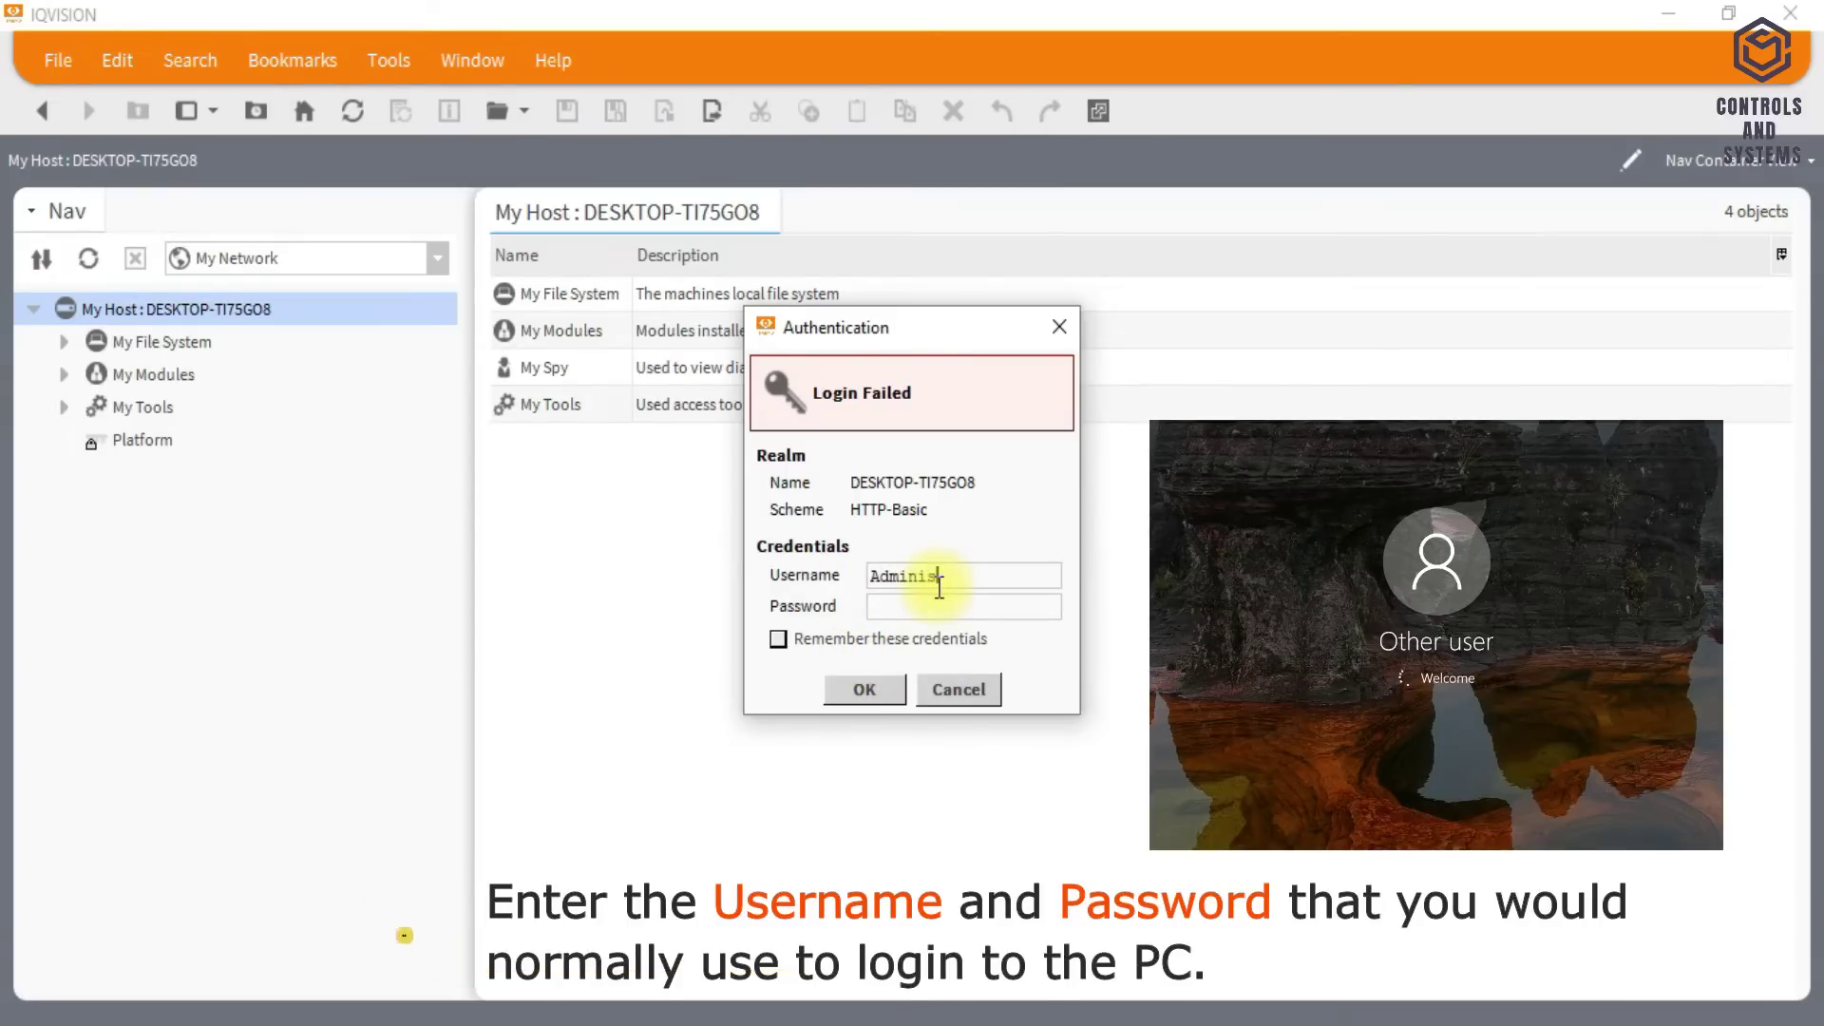
text(trator)
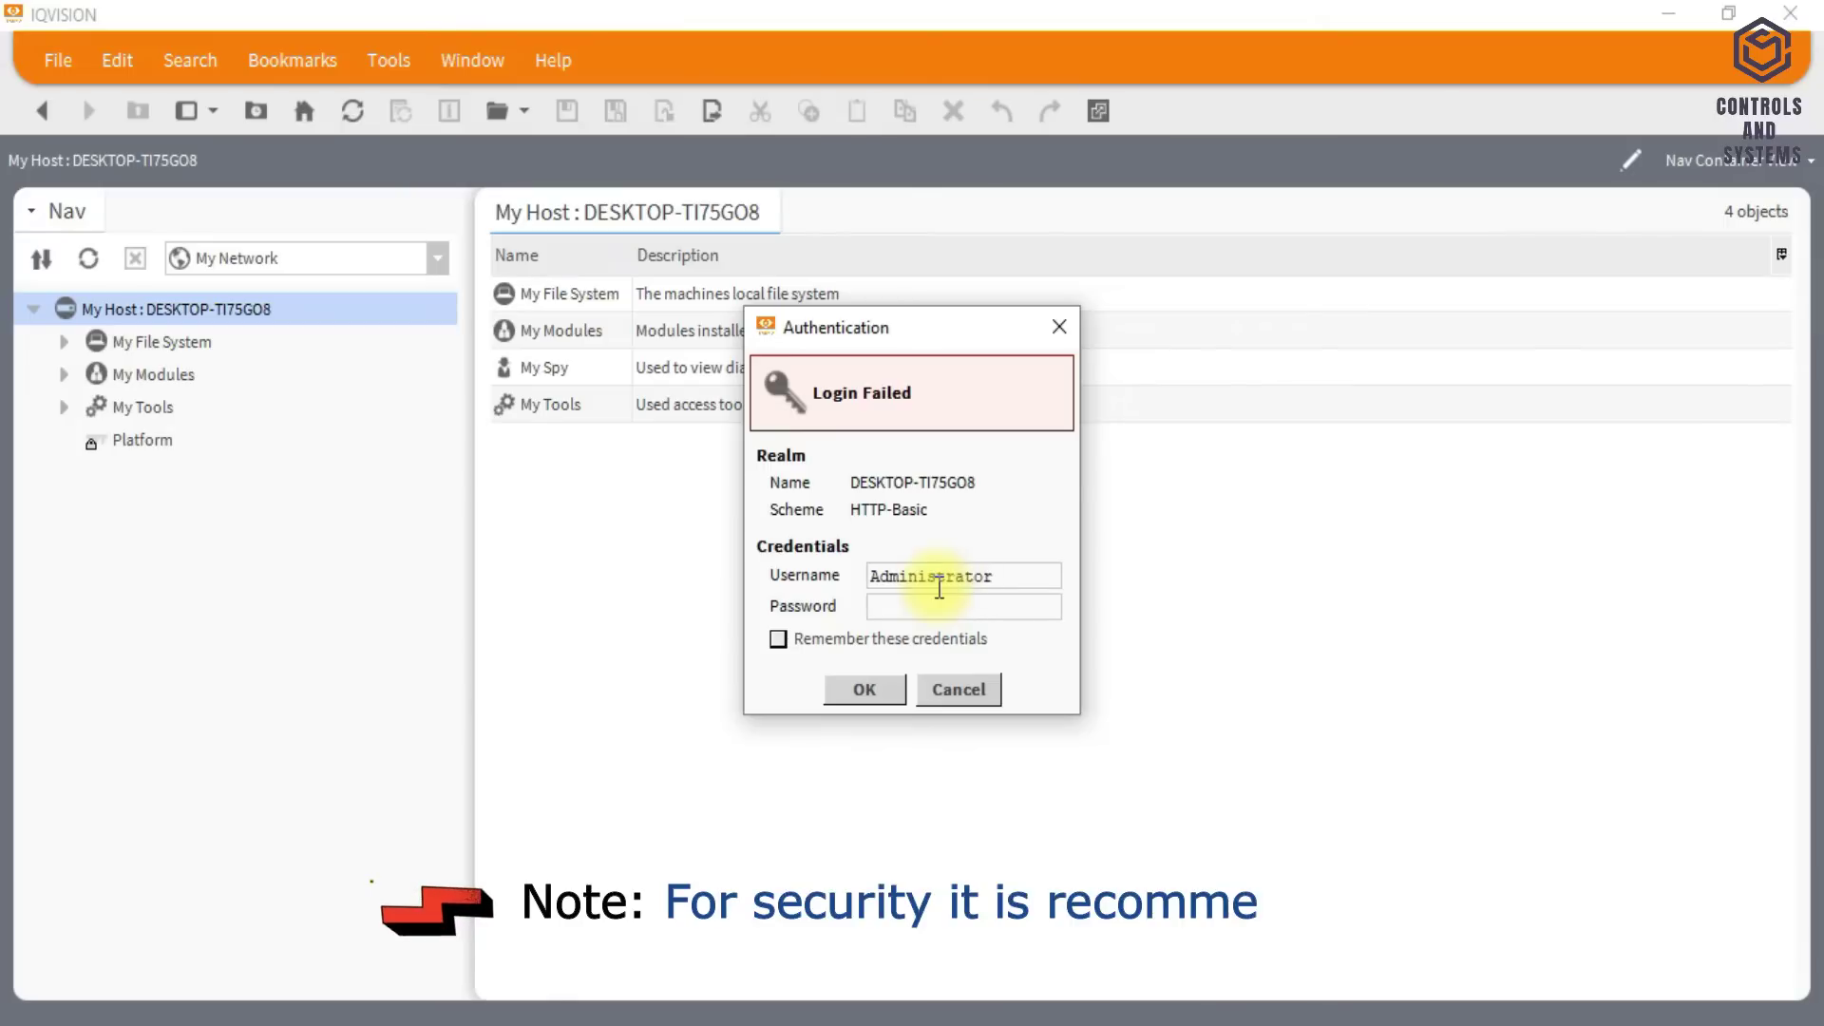
key(Tab)
text(••)
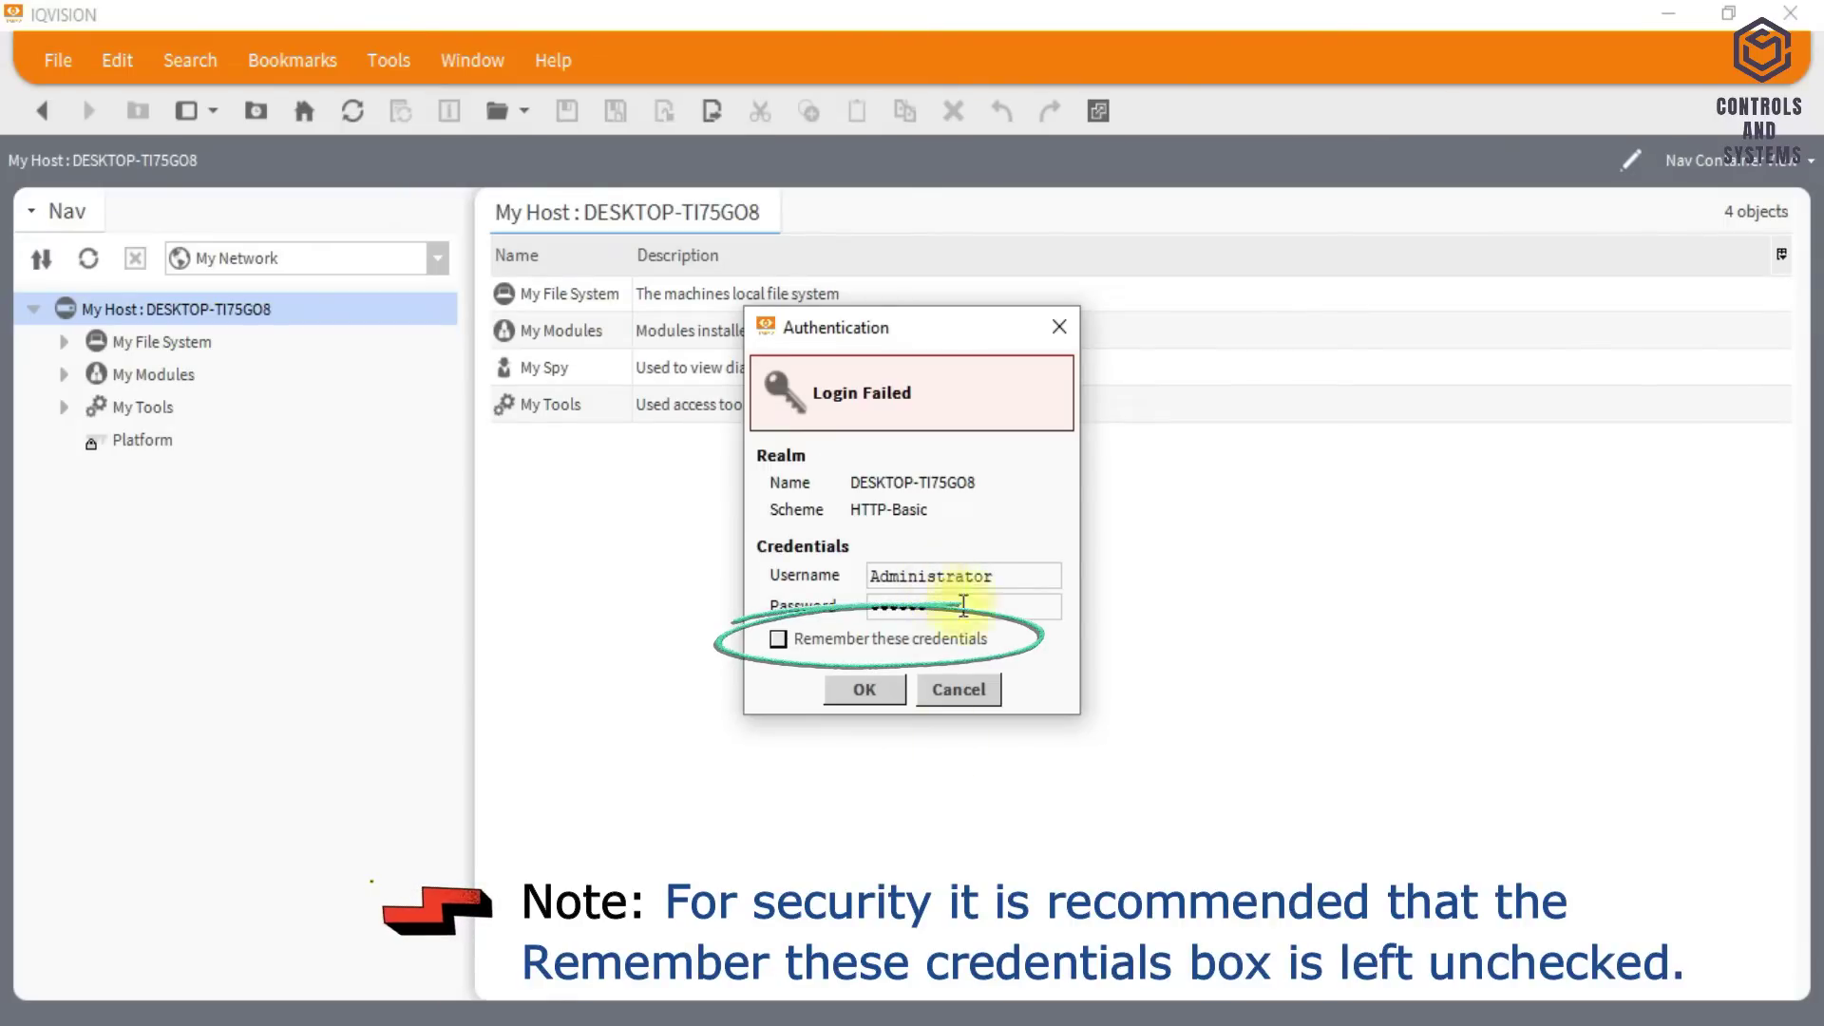
click(847, 644)
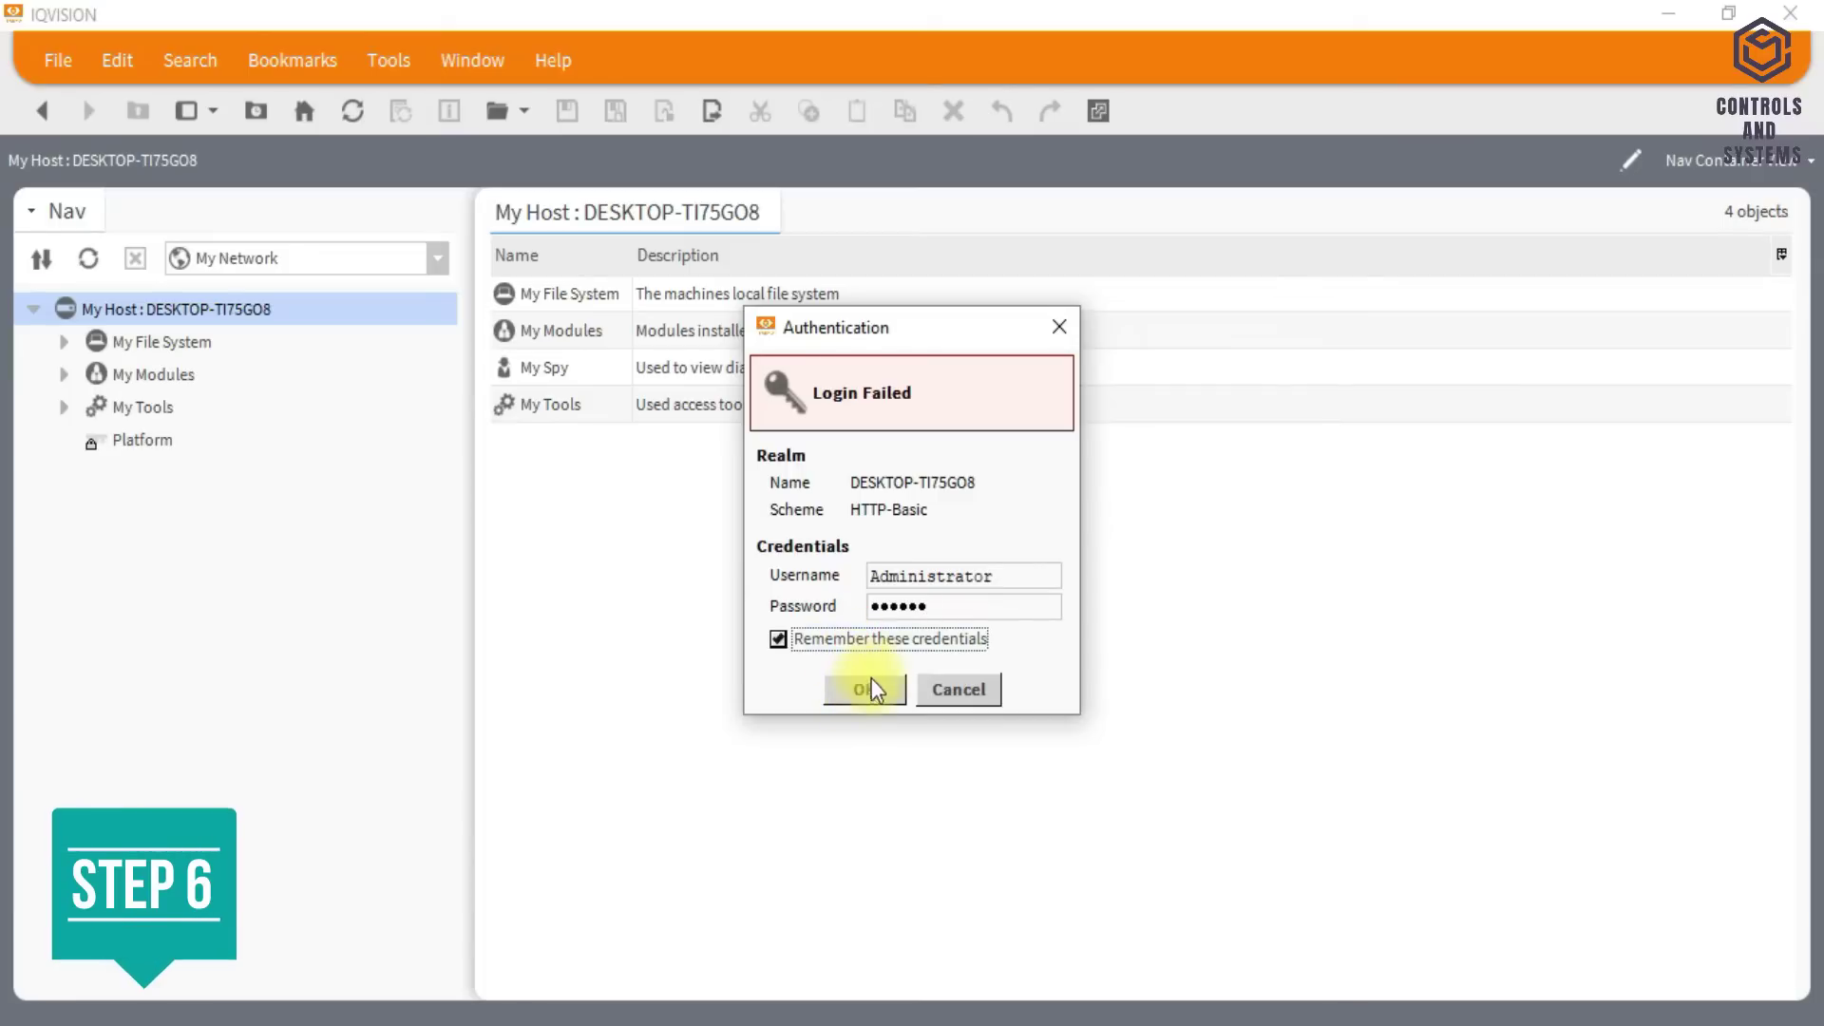
click(866, 680)
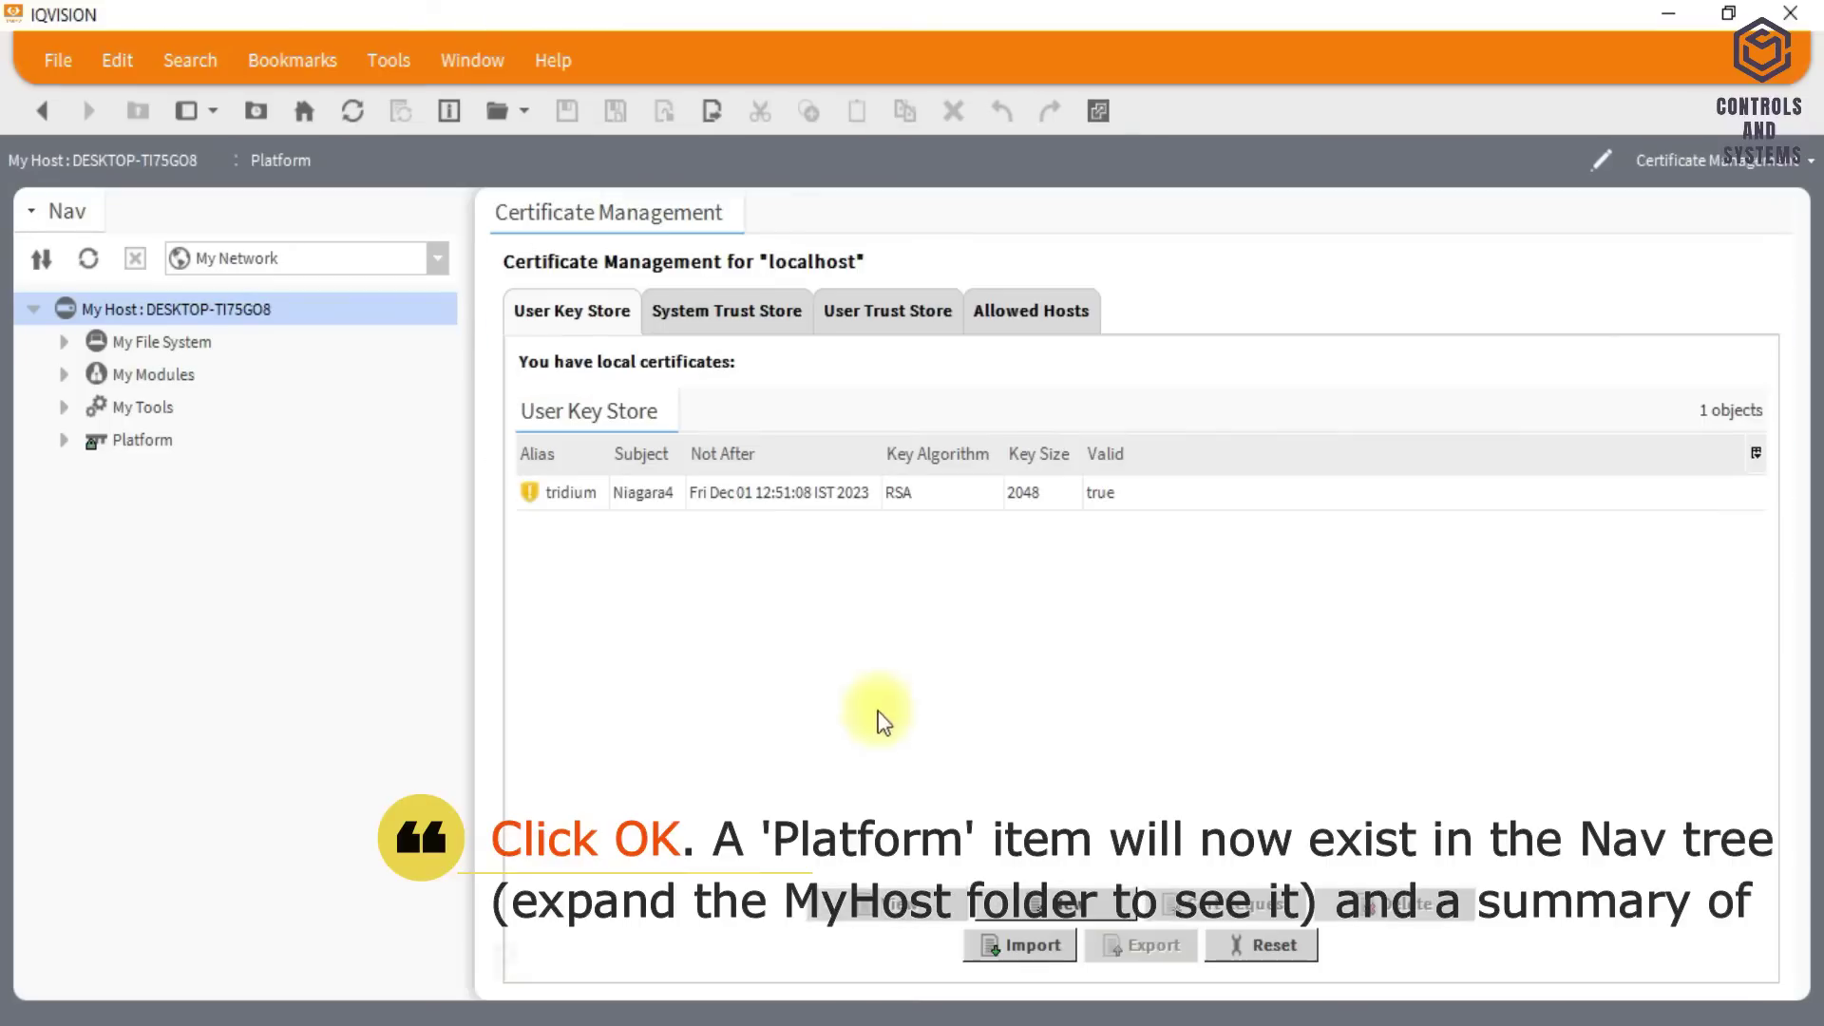
click(827, 492)
click(888, 311)
click(572, 311)
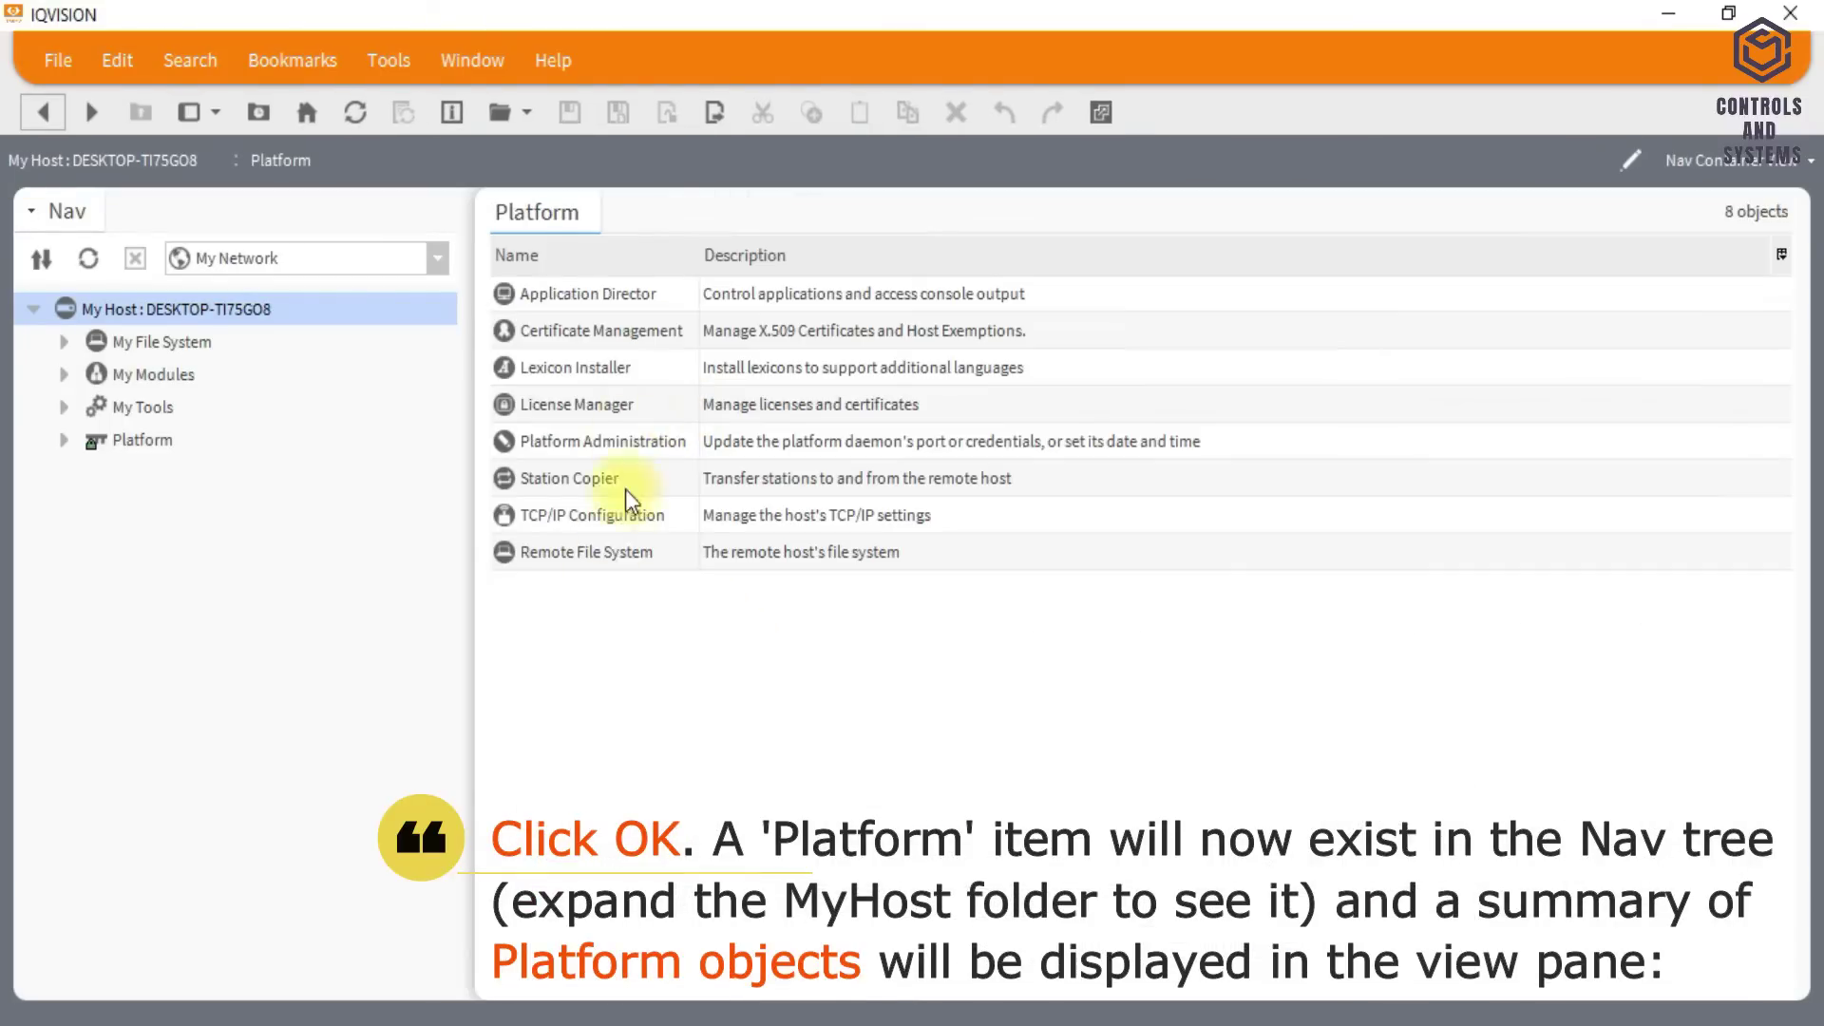
double_click(609, 401)
click(723, 432)
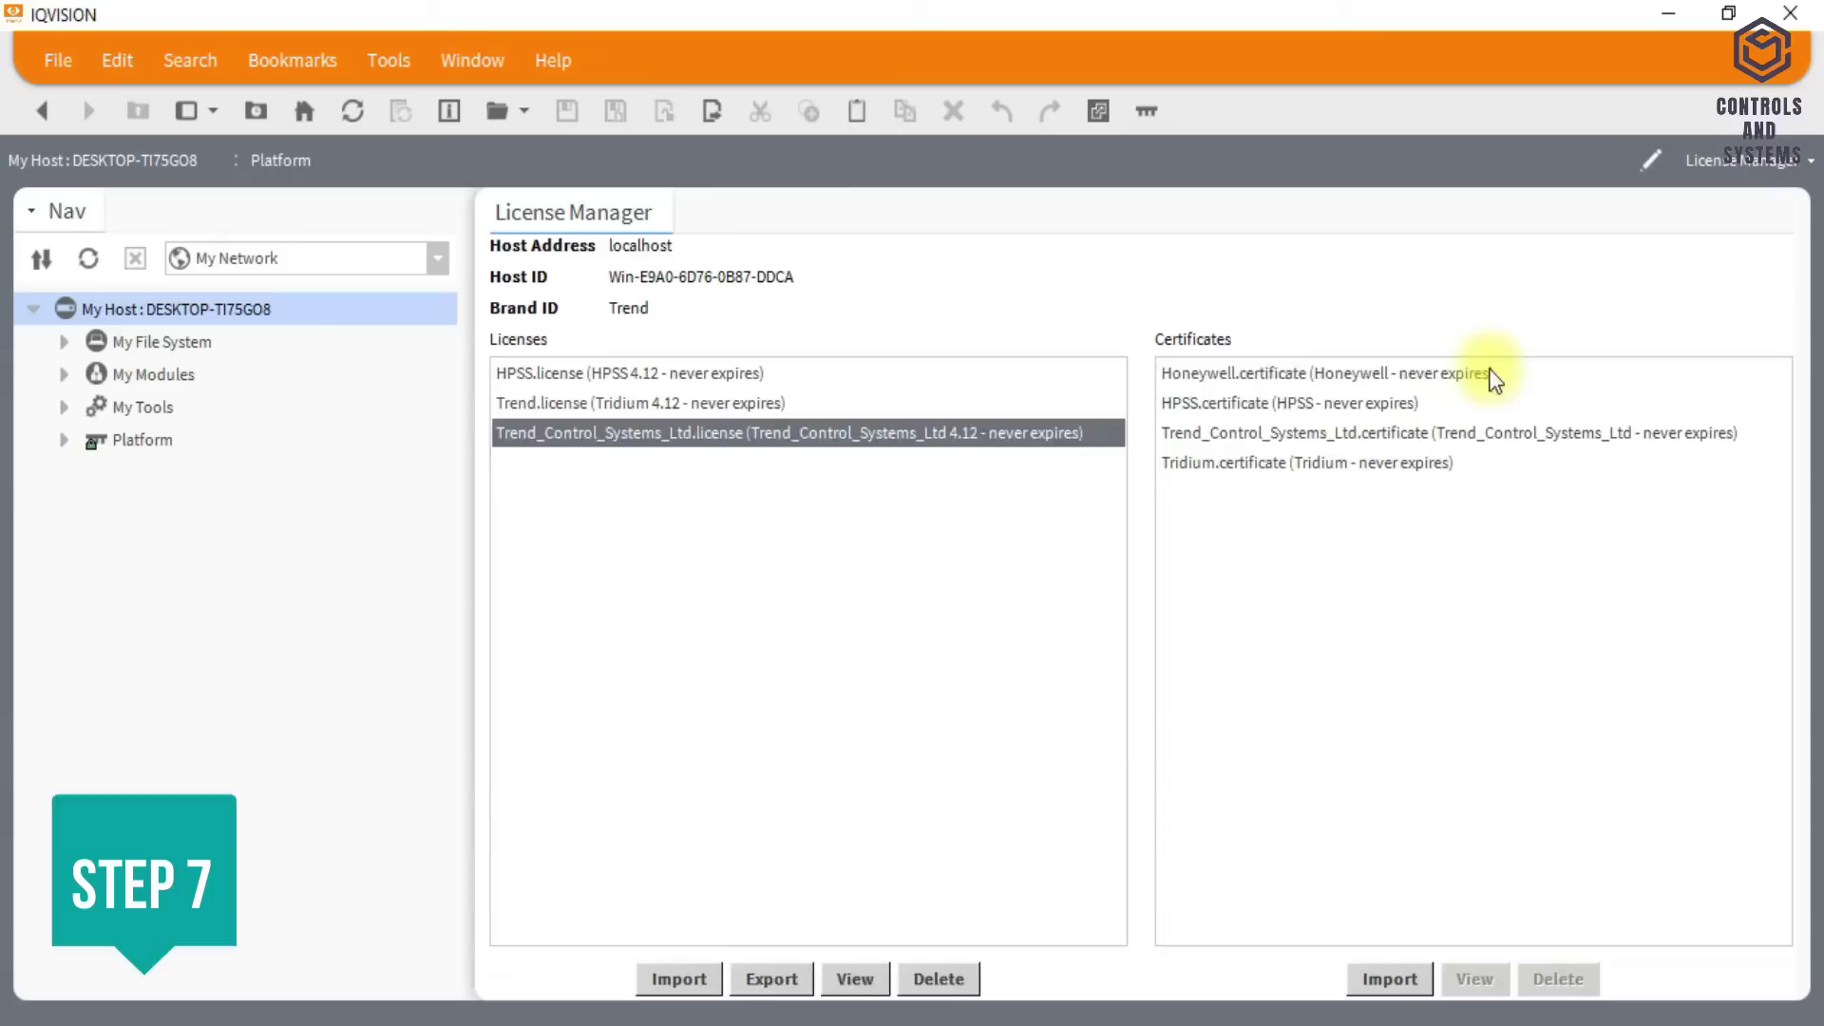
click(1320, 463)
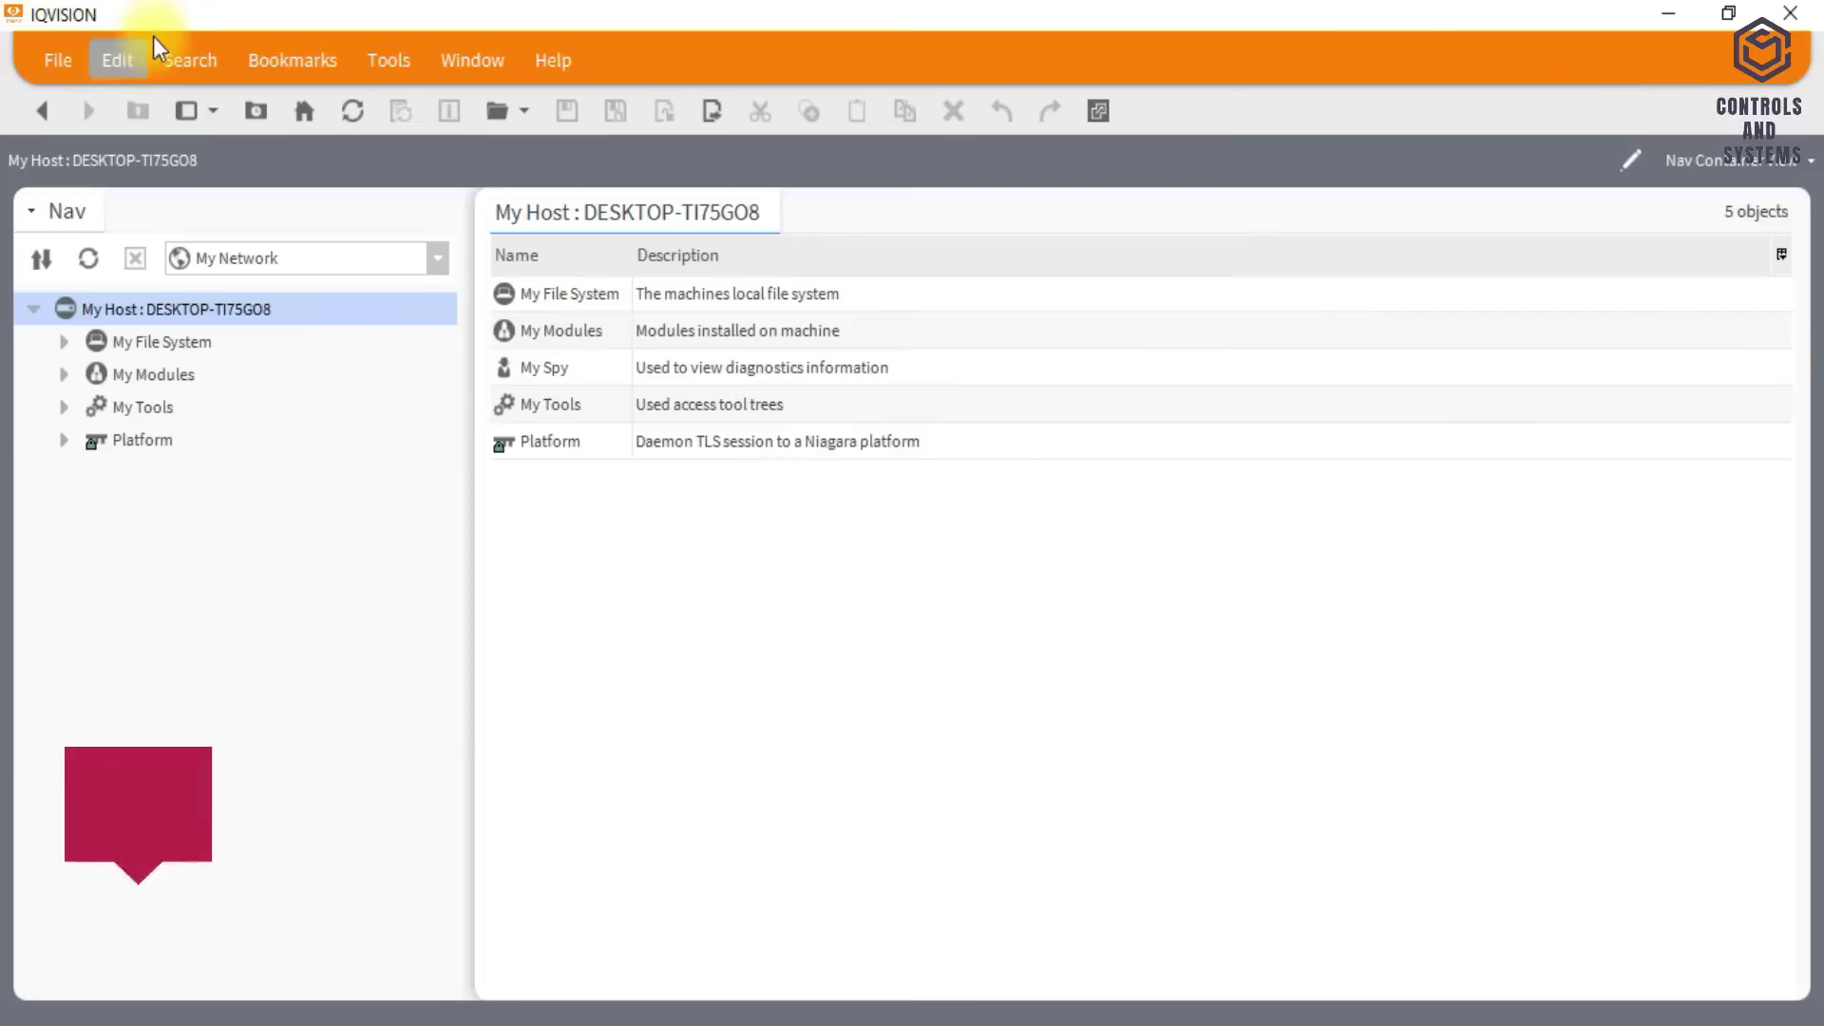
- Start the New Station wizard from the Tools menu and browse the station templates
click(395, 59)
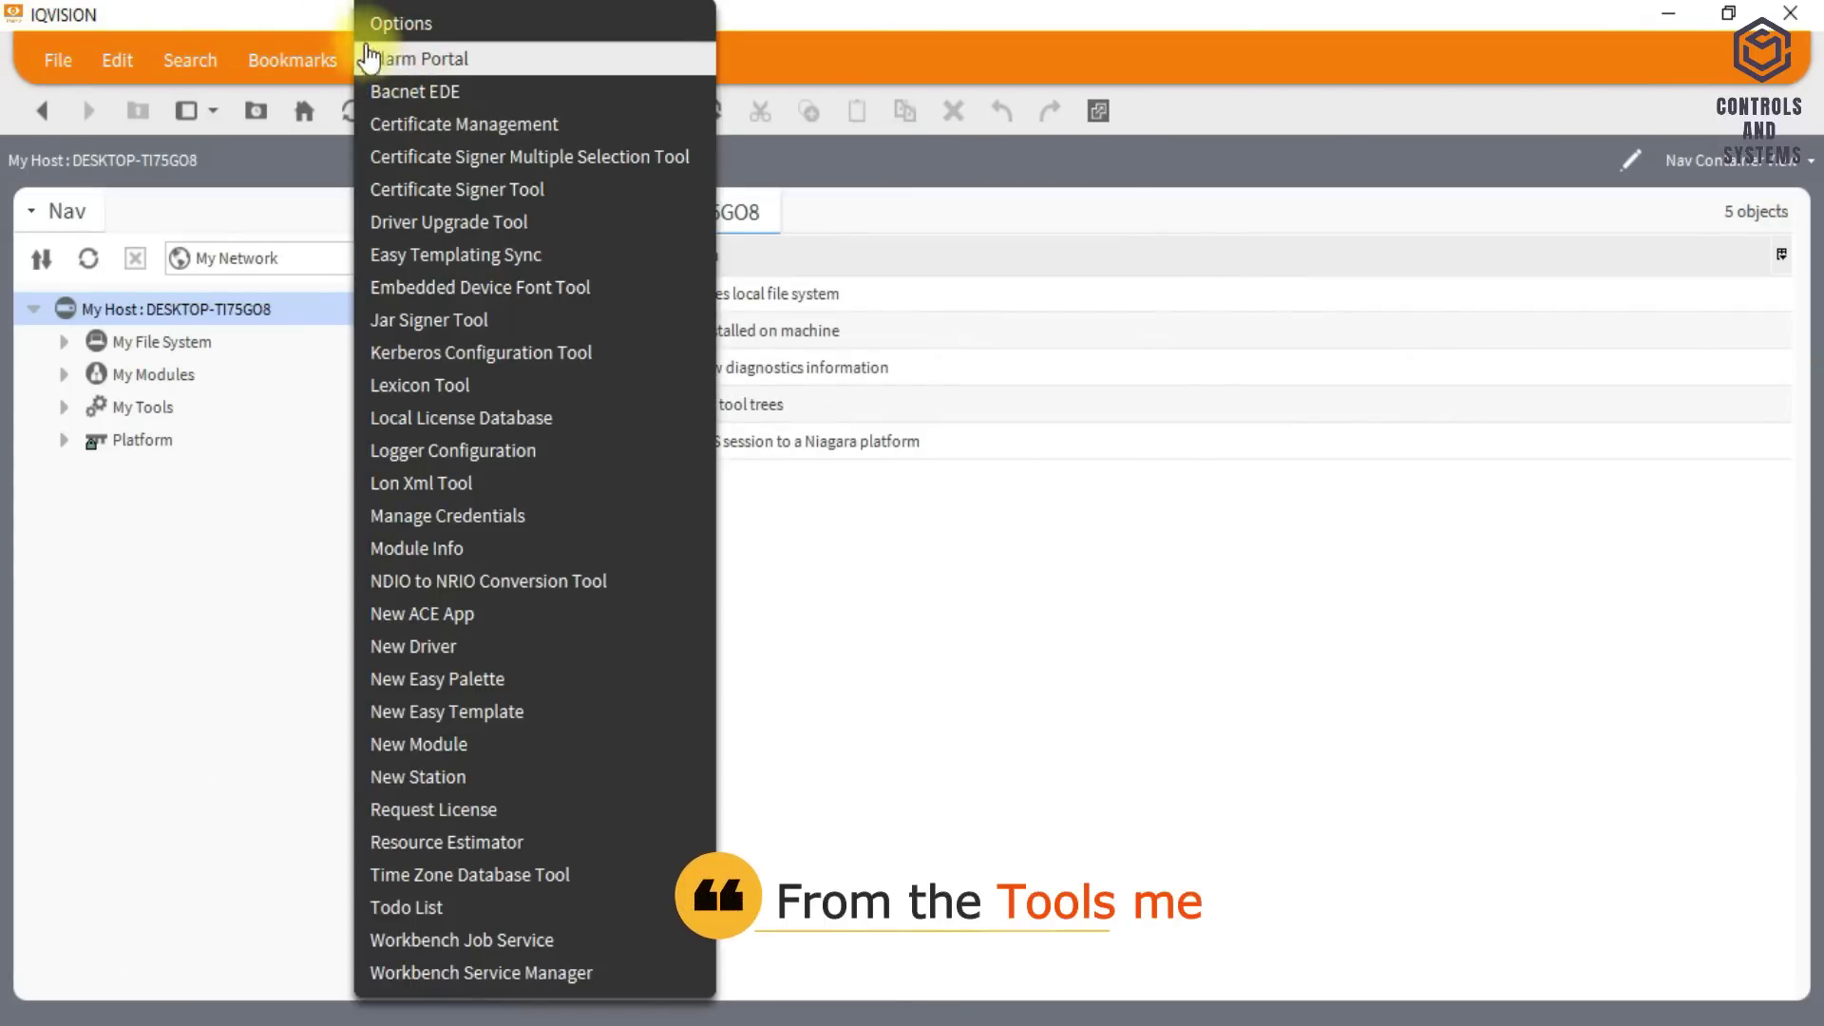
click(514, 788)
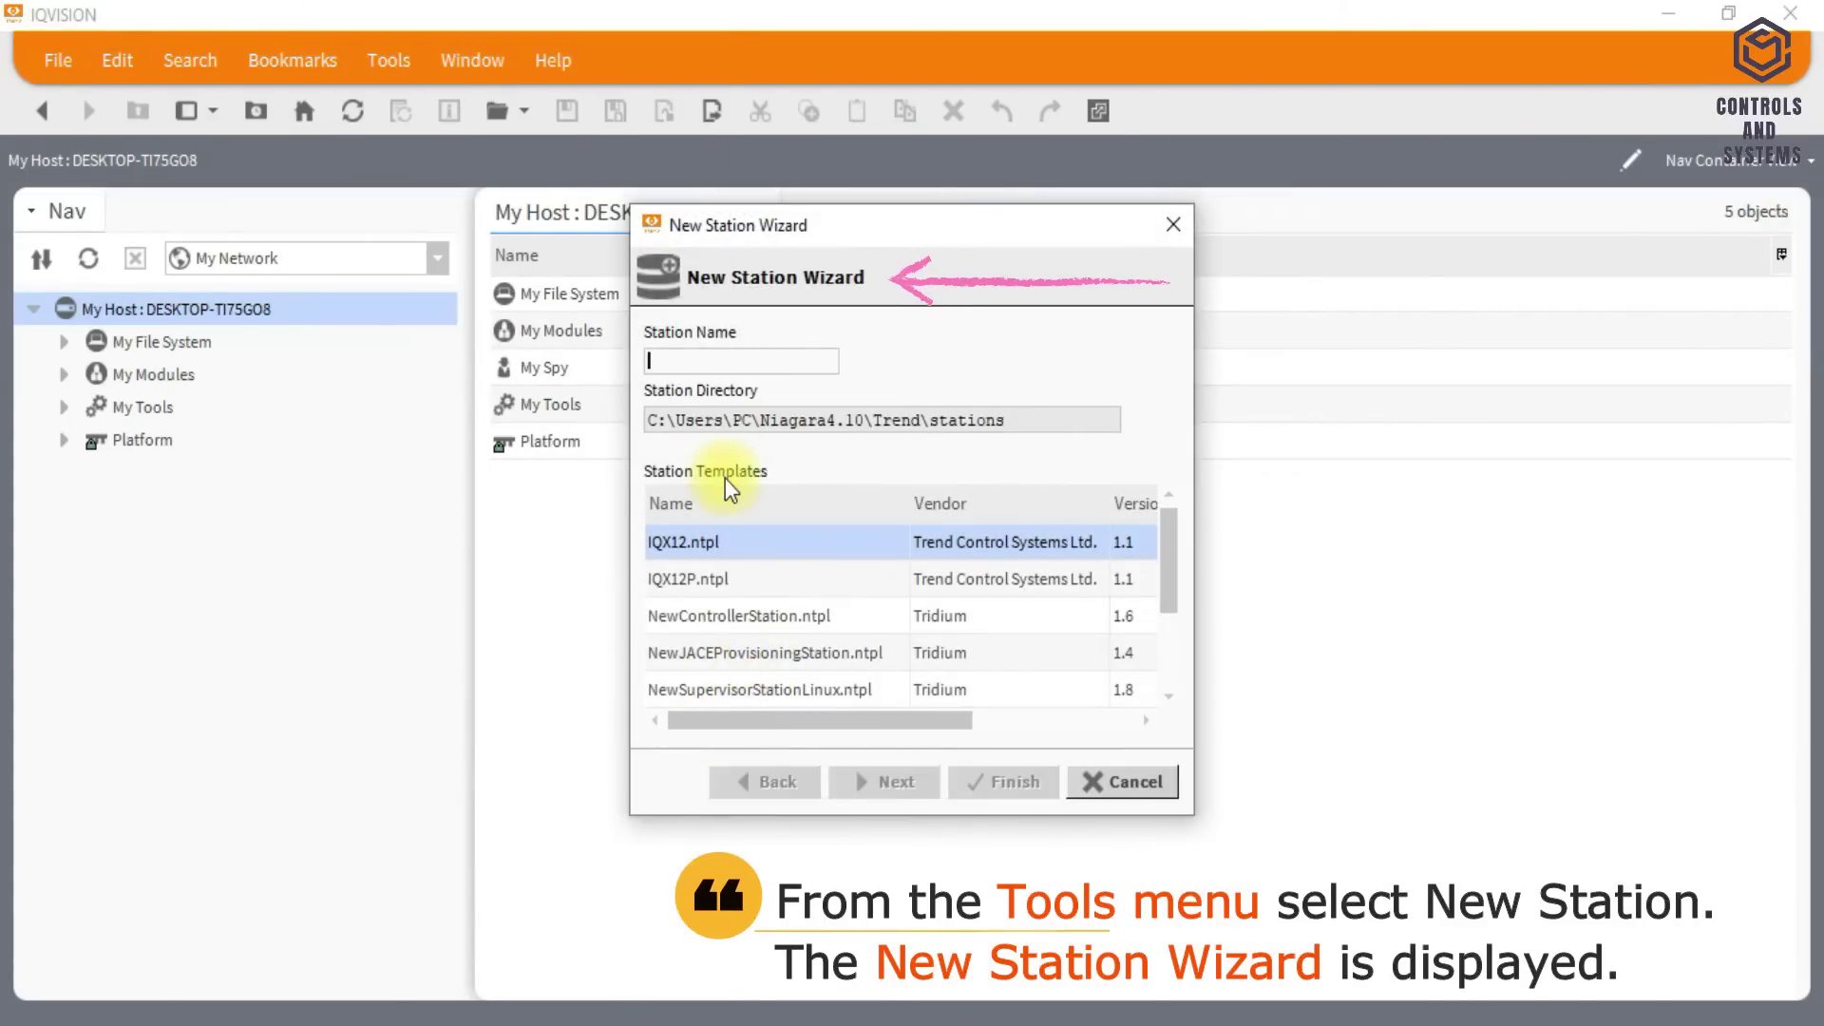
click(765, 579)
click(780, 613)
click(1045, 689)
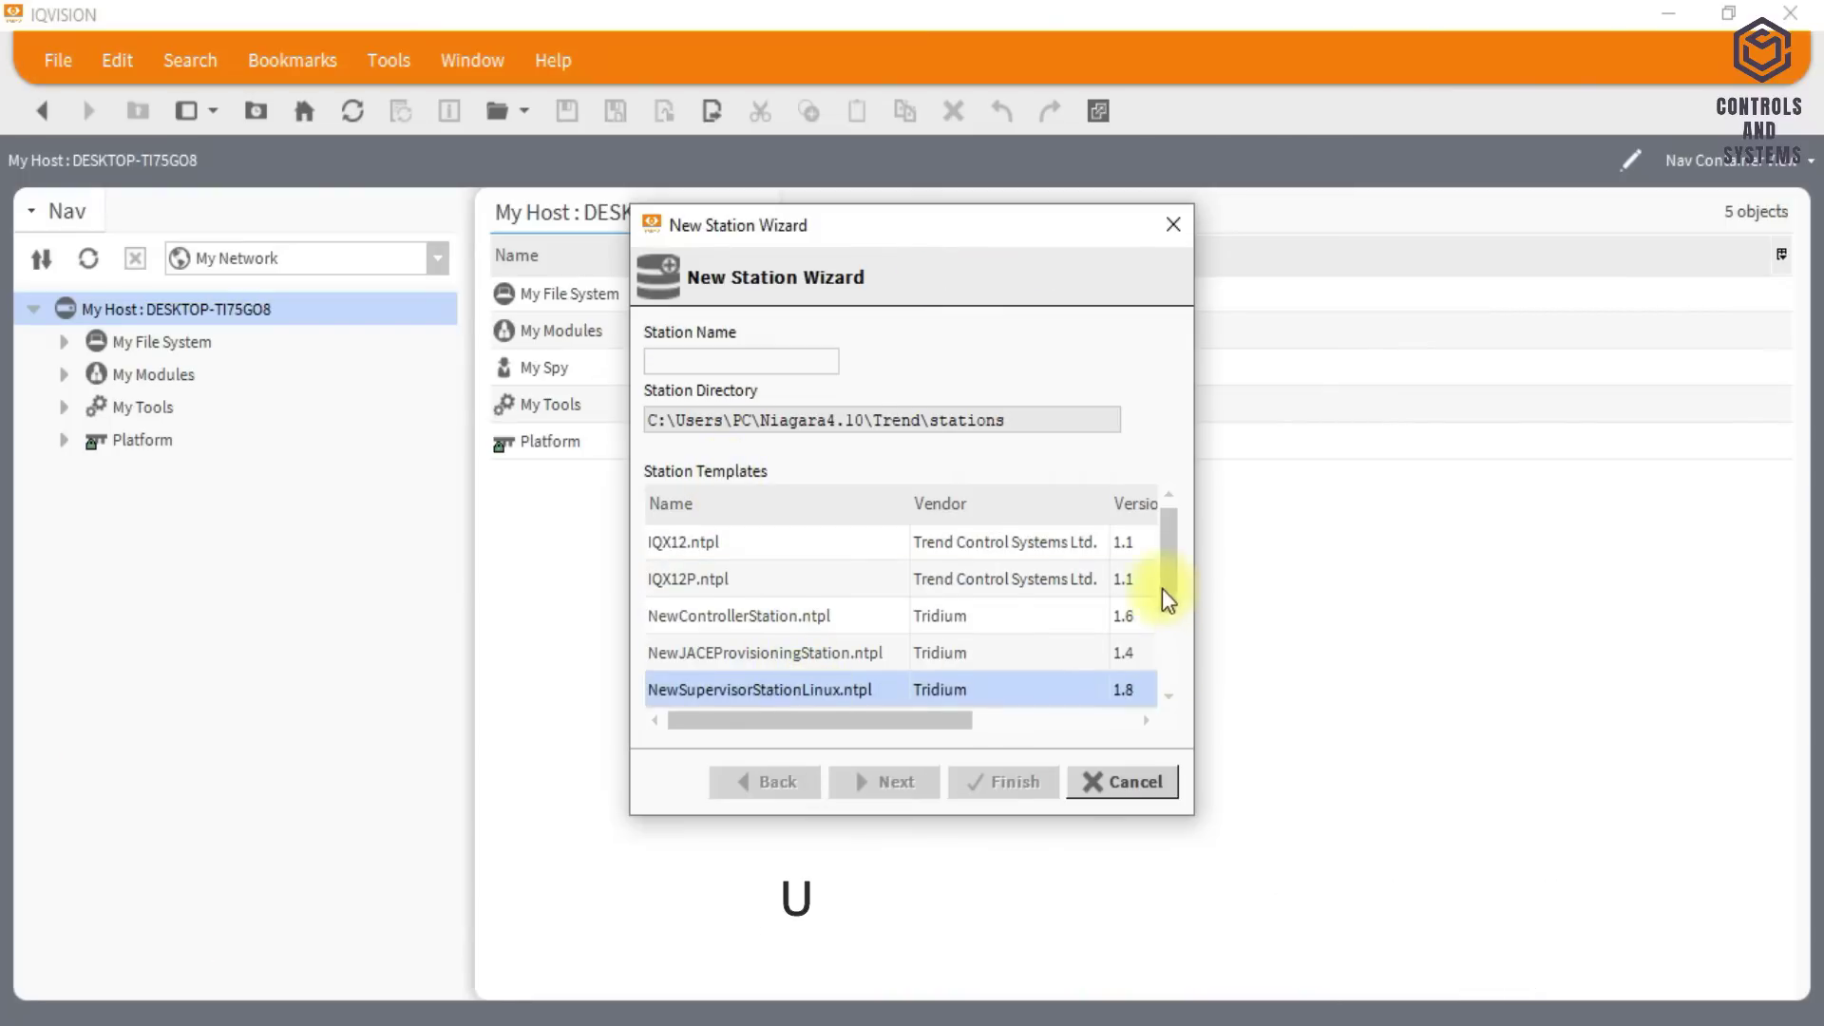
drag(1168, 599, 1178, 641)
- Choose the SUP_IQVISION_STANDARD.ntpl template and name the new station 'HI'
click(807, 616)
click(805, 646)
click(819, 689)
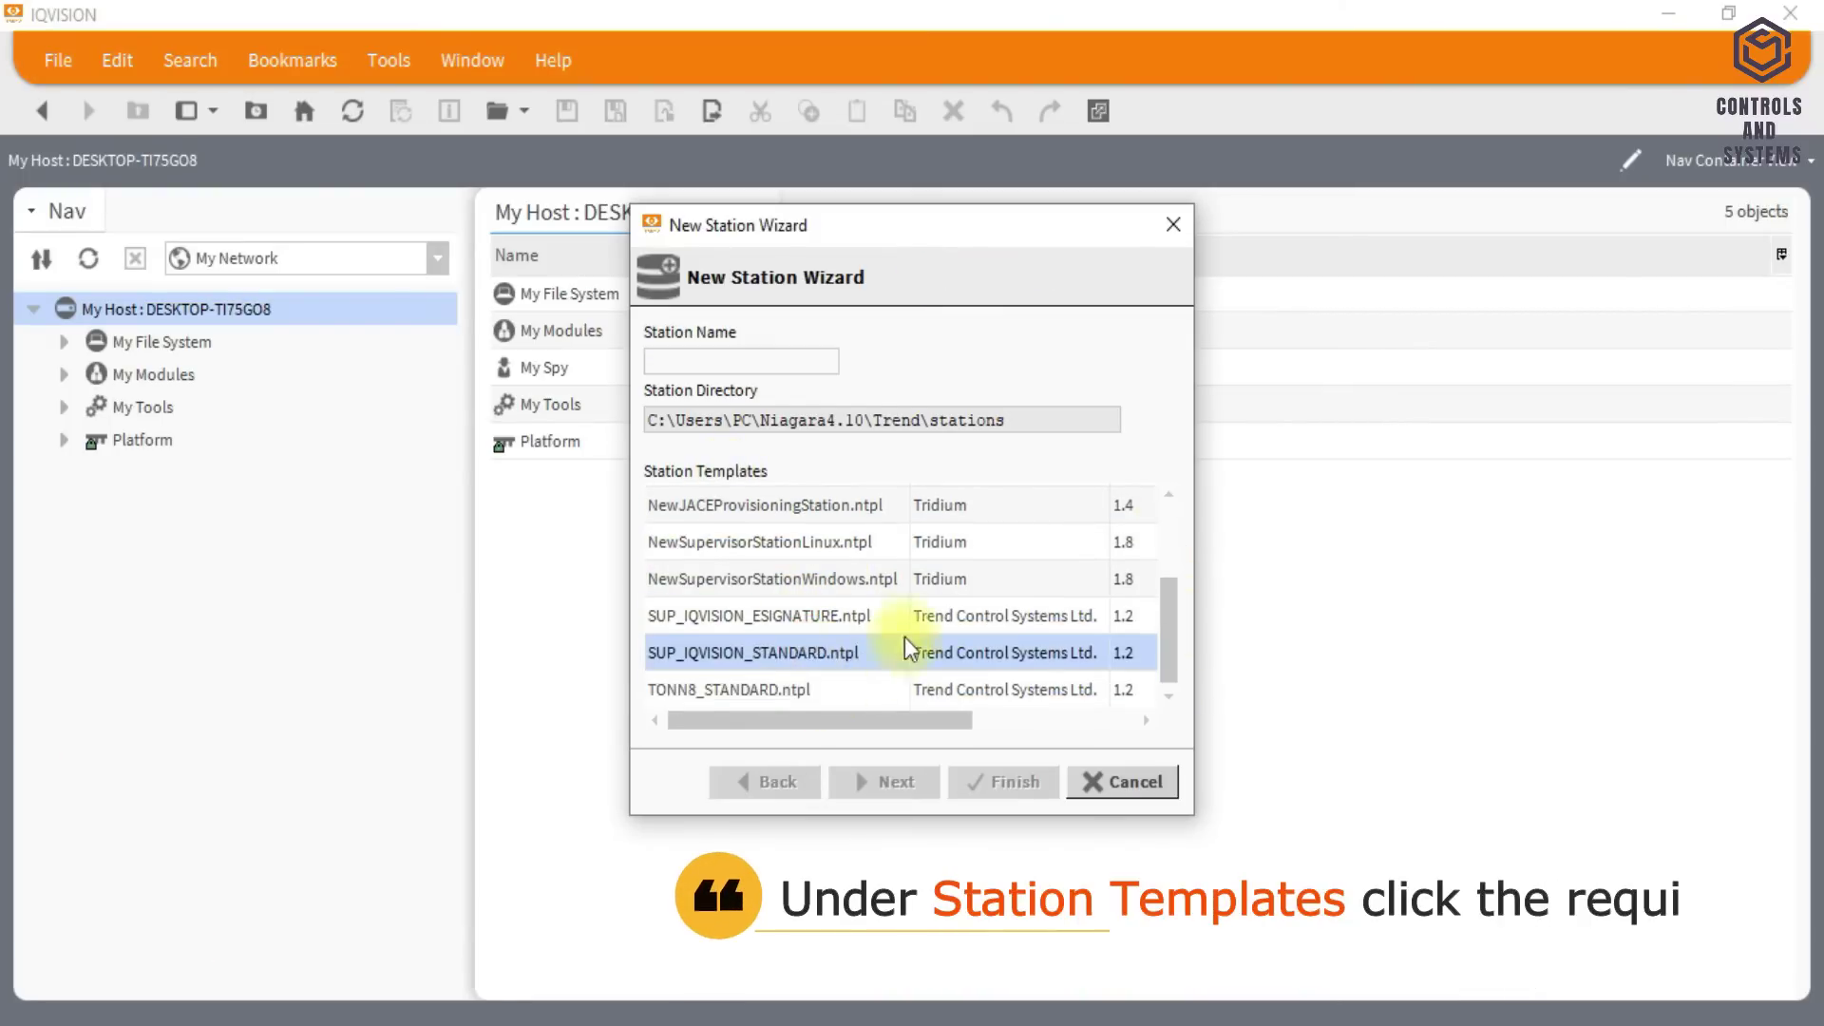
click(862, 698)
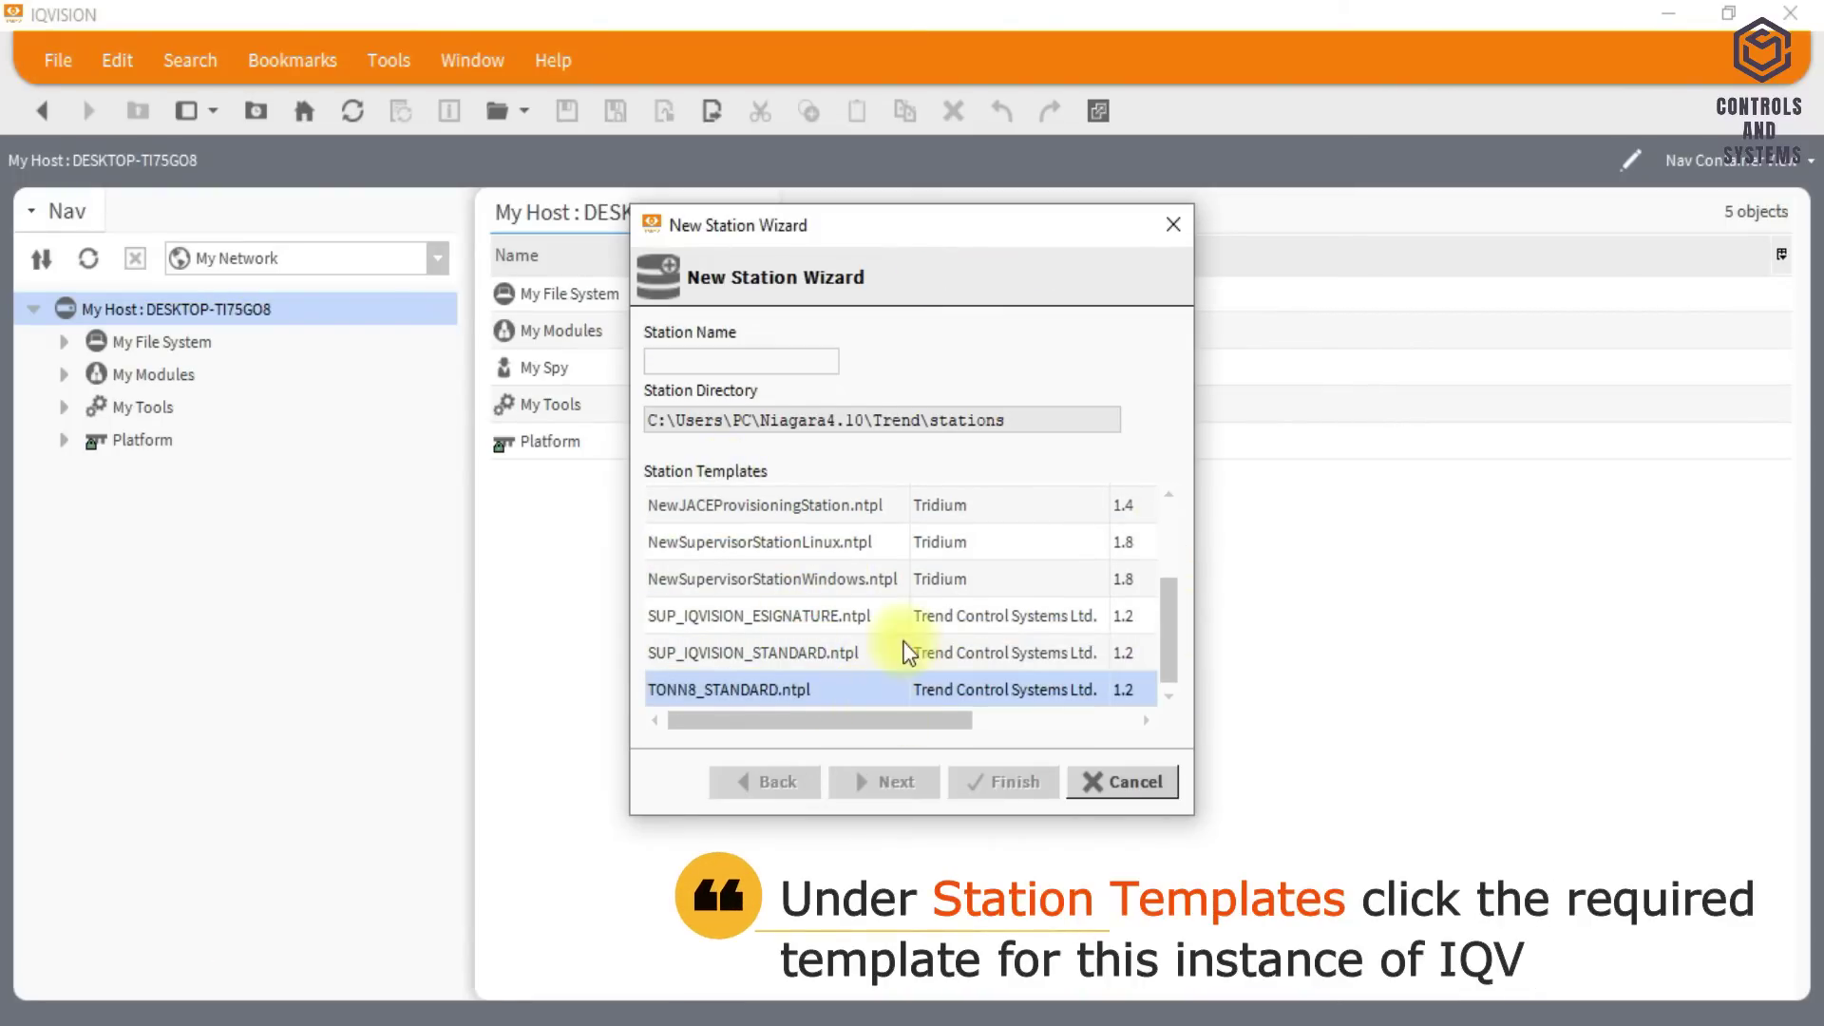
click(834, 655)
click(714, 353)
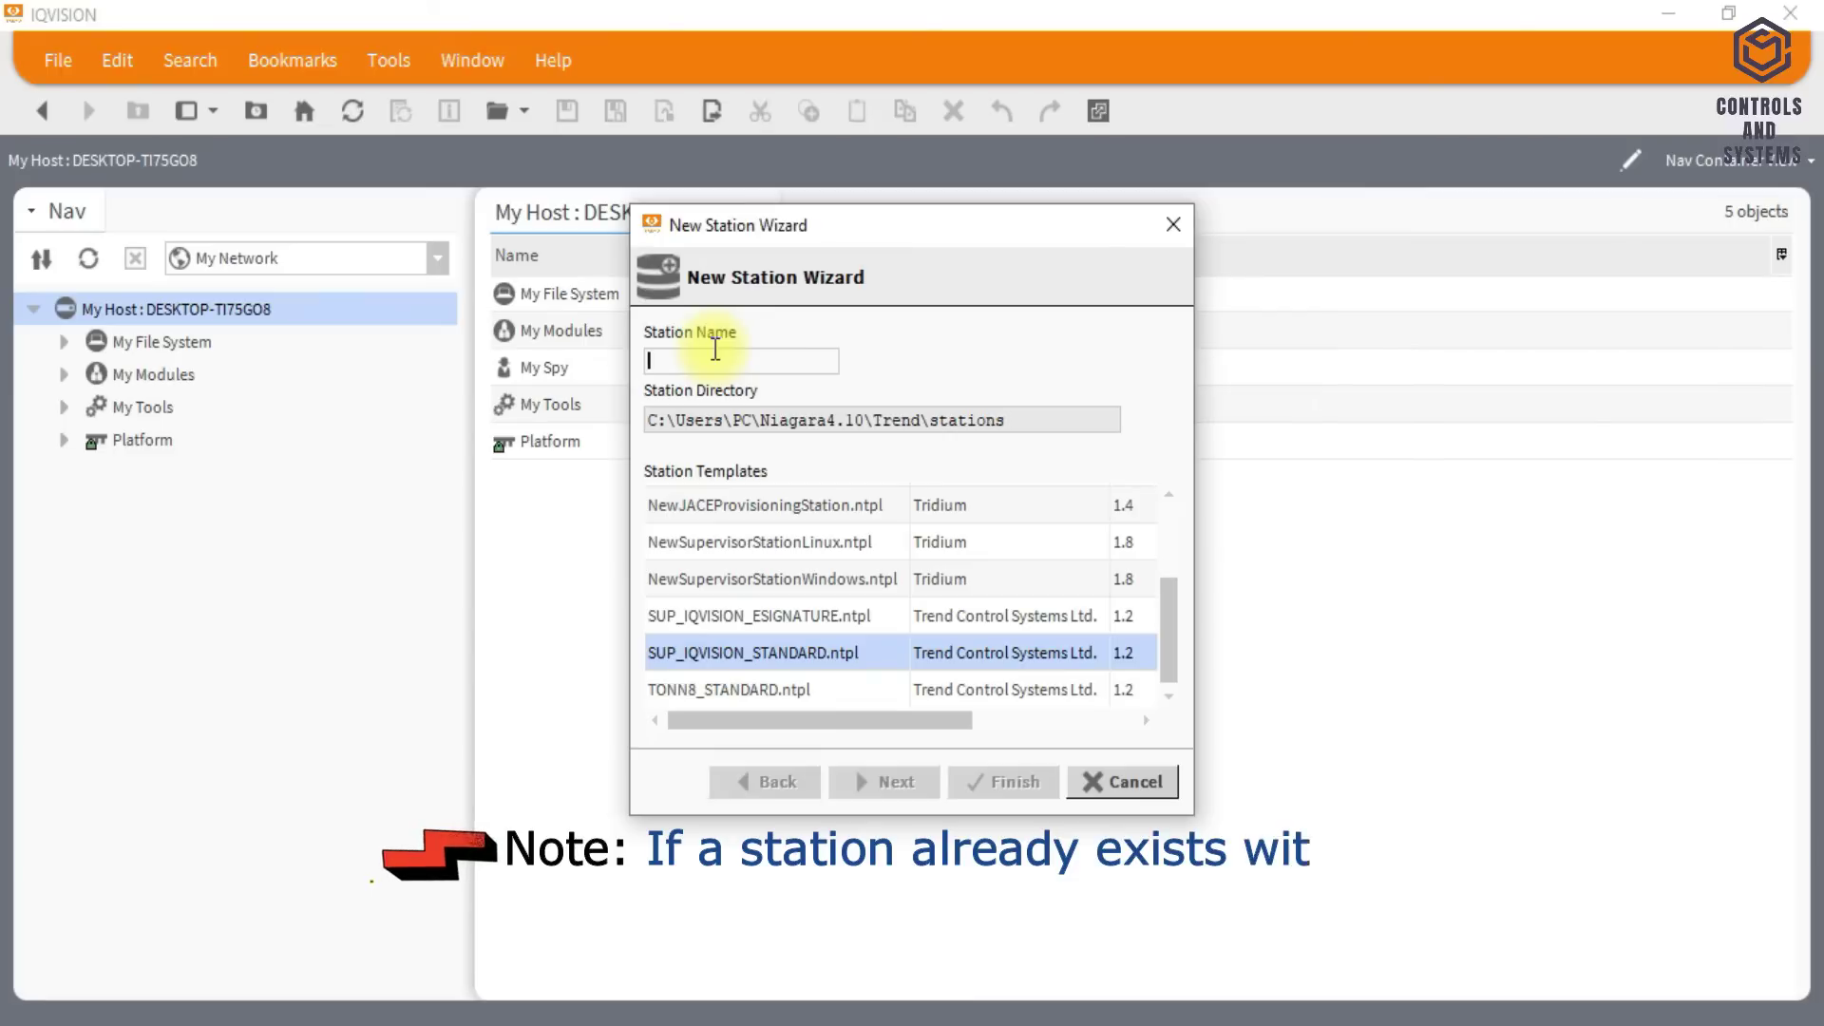
text(HI)
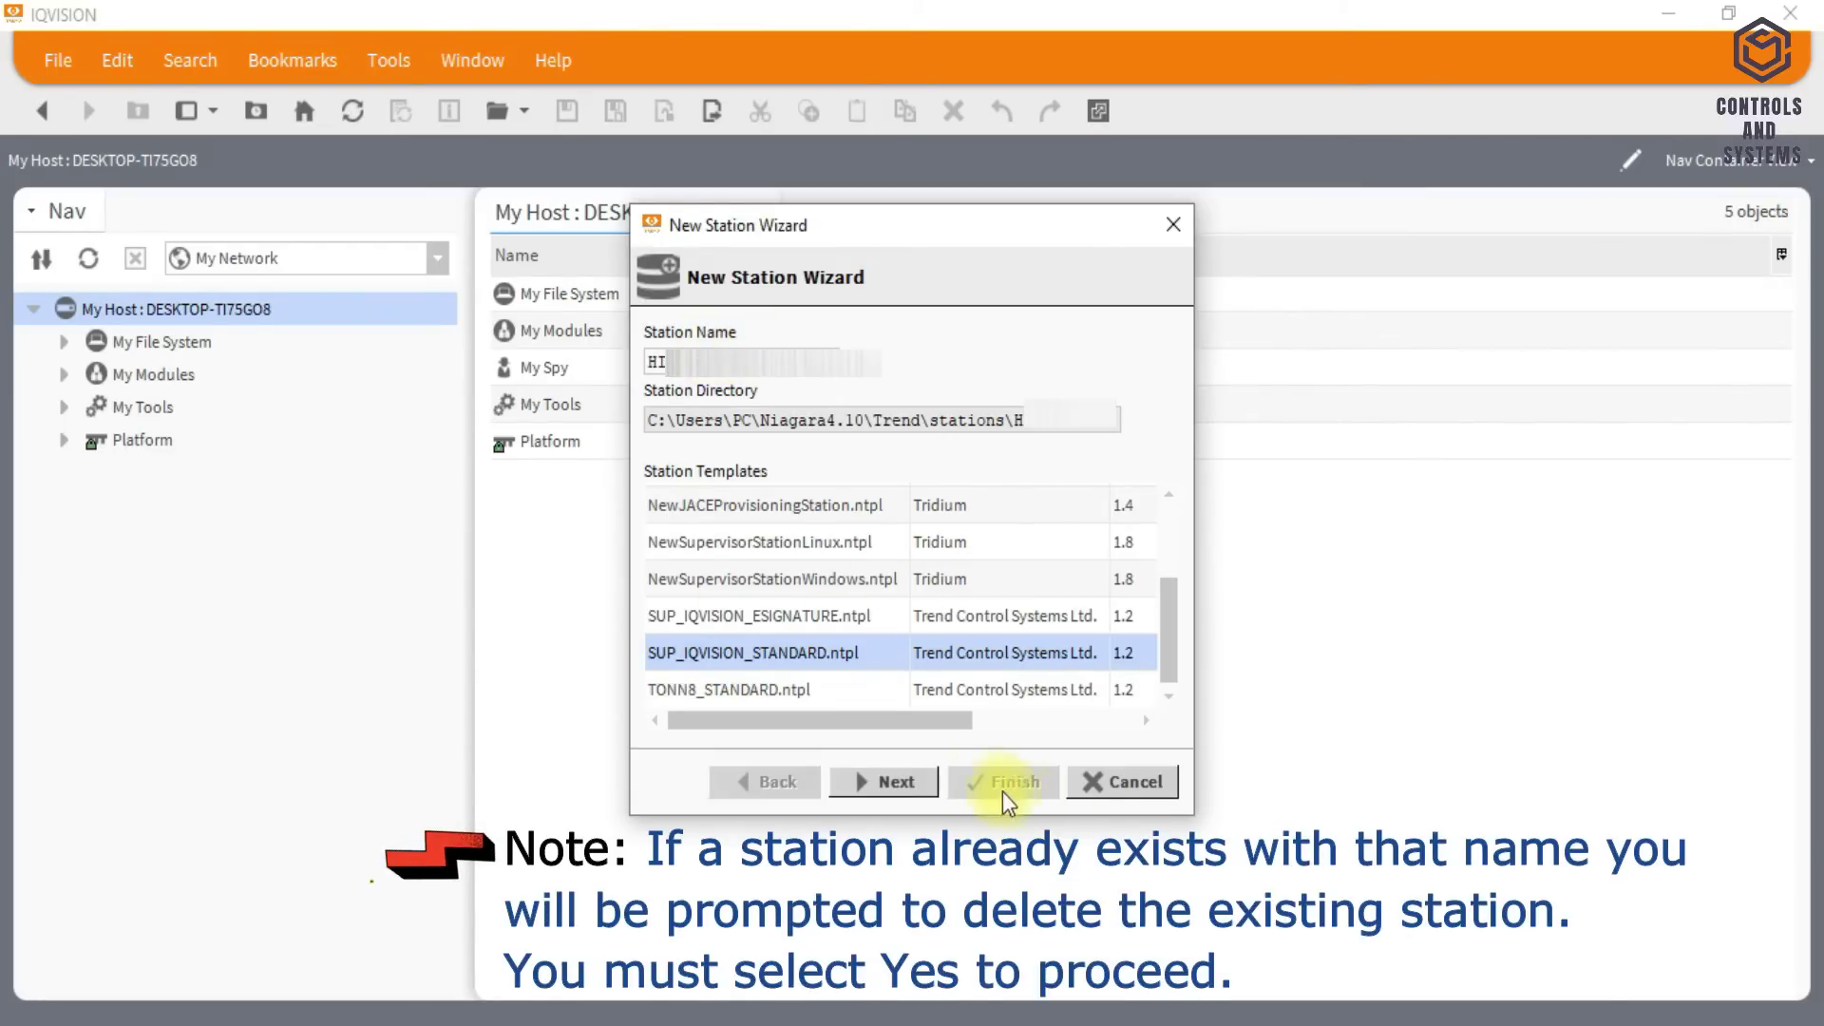
- Move to the user settings page and clear the admin user's prefilled password fields
click(889, 783)
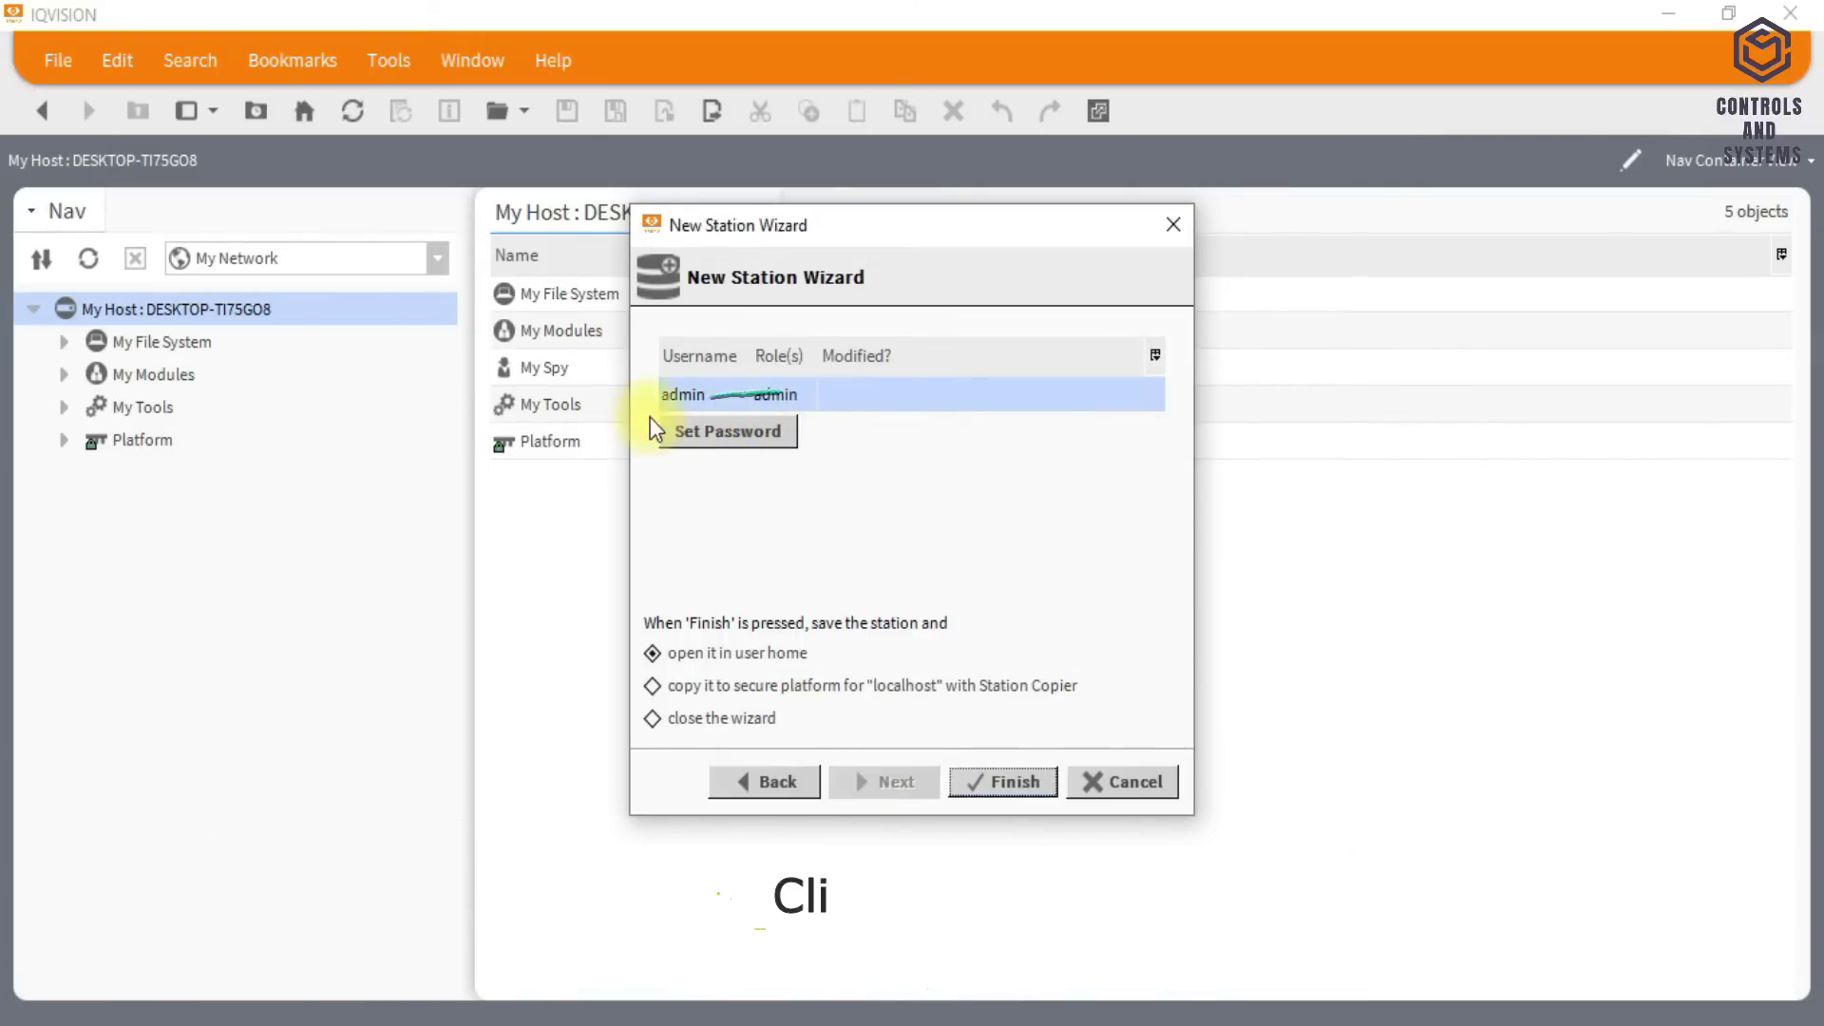
click(764, 433)
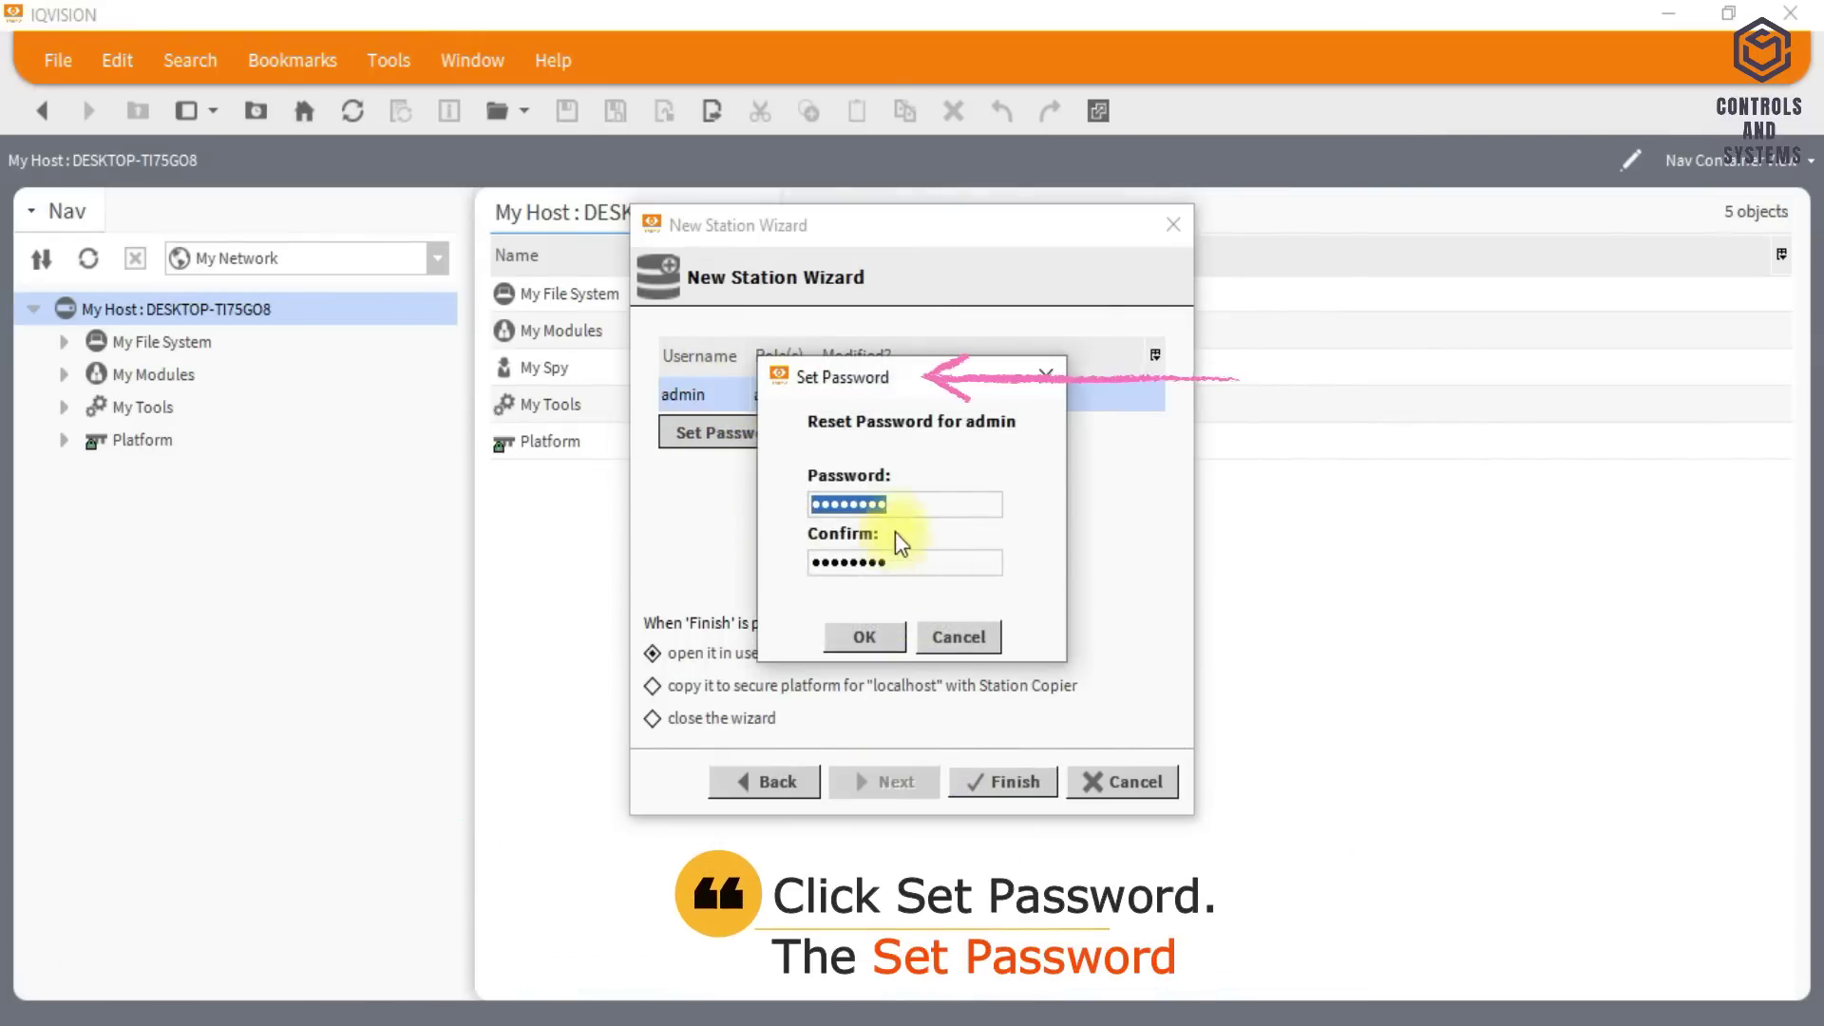
key(BackSpace)
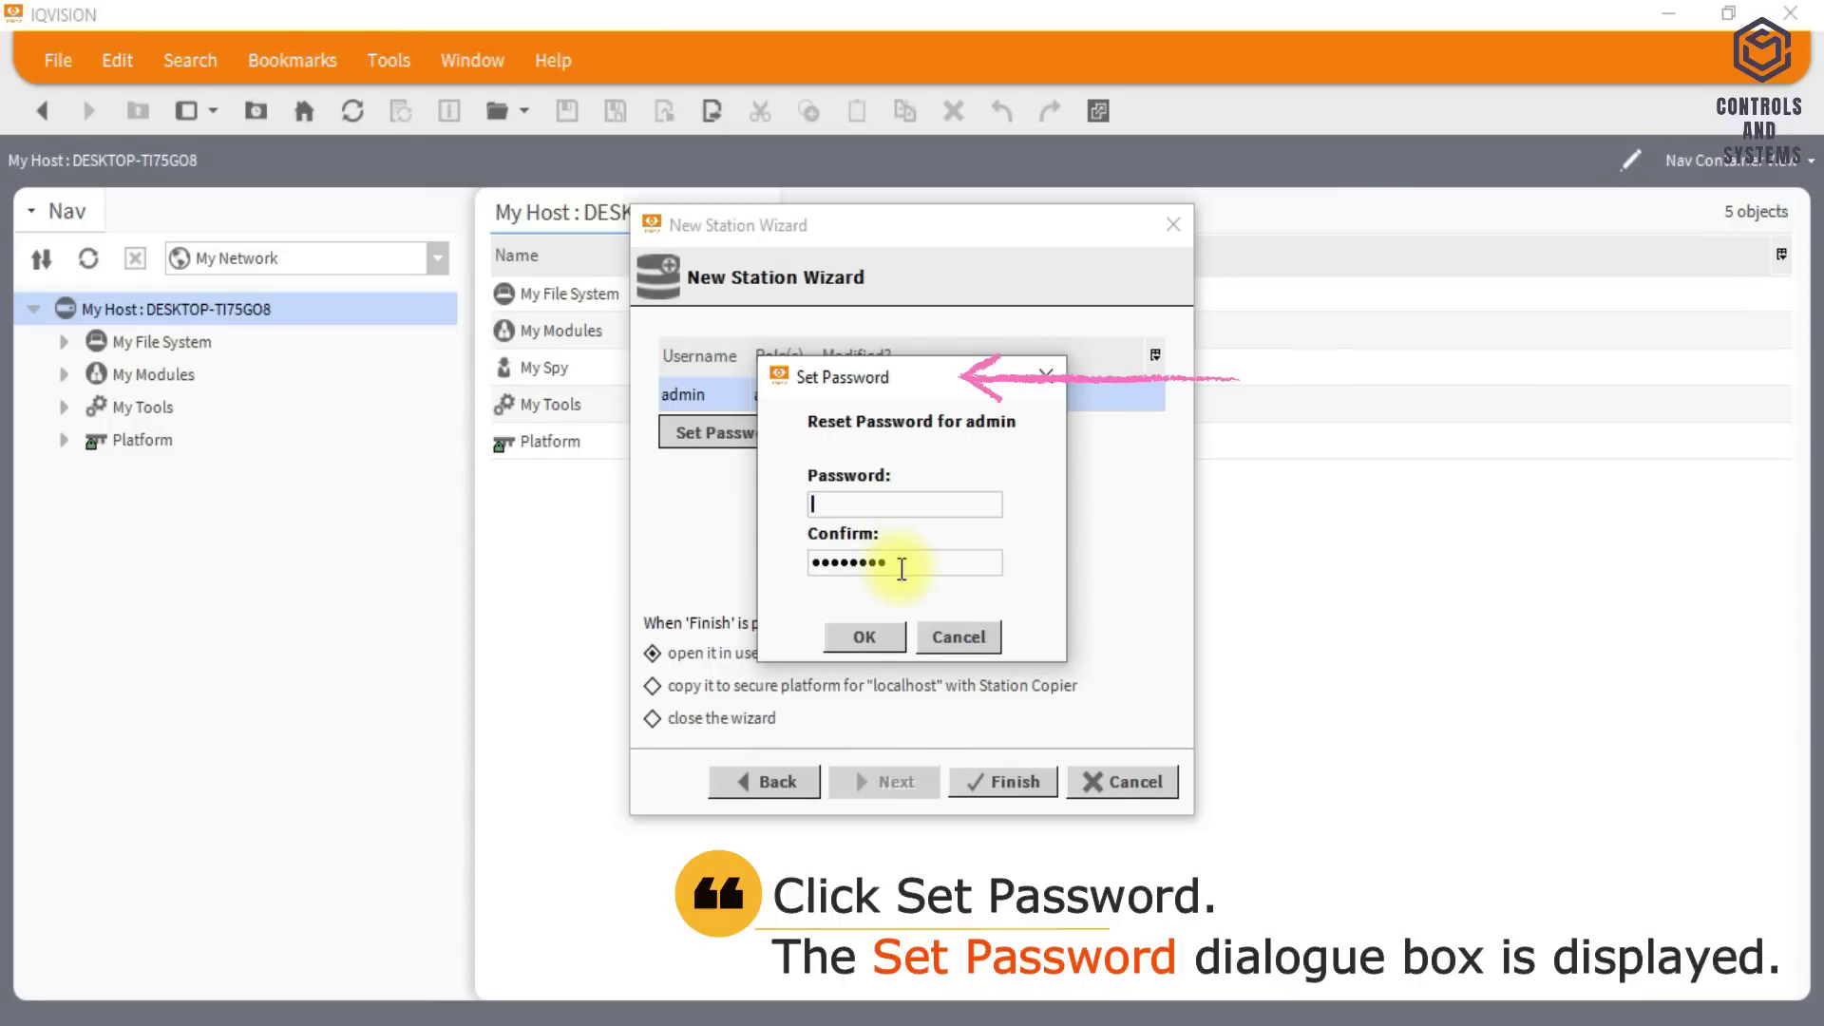
double_click(900, 567)
key(BackSpace)
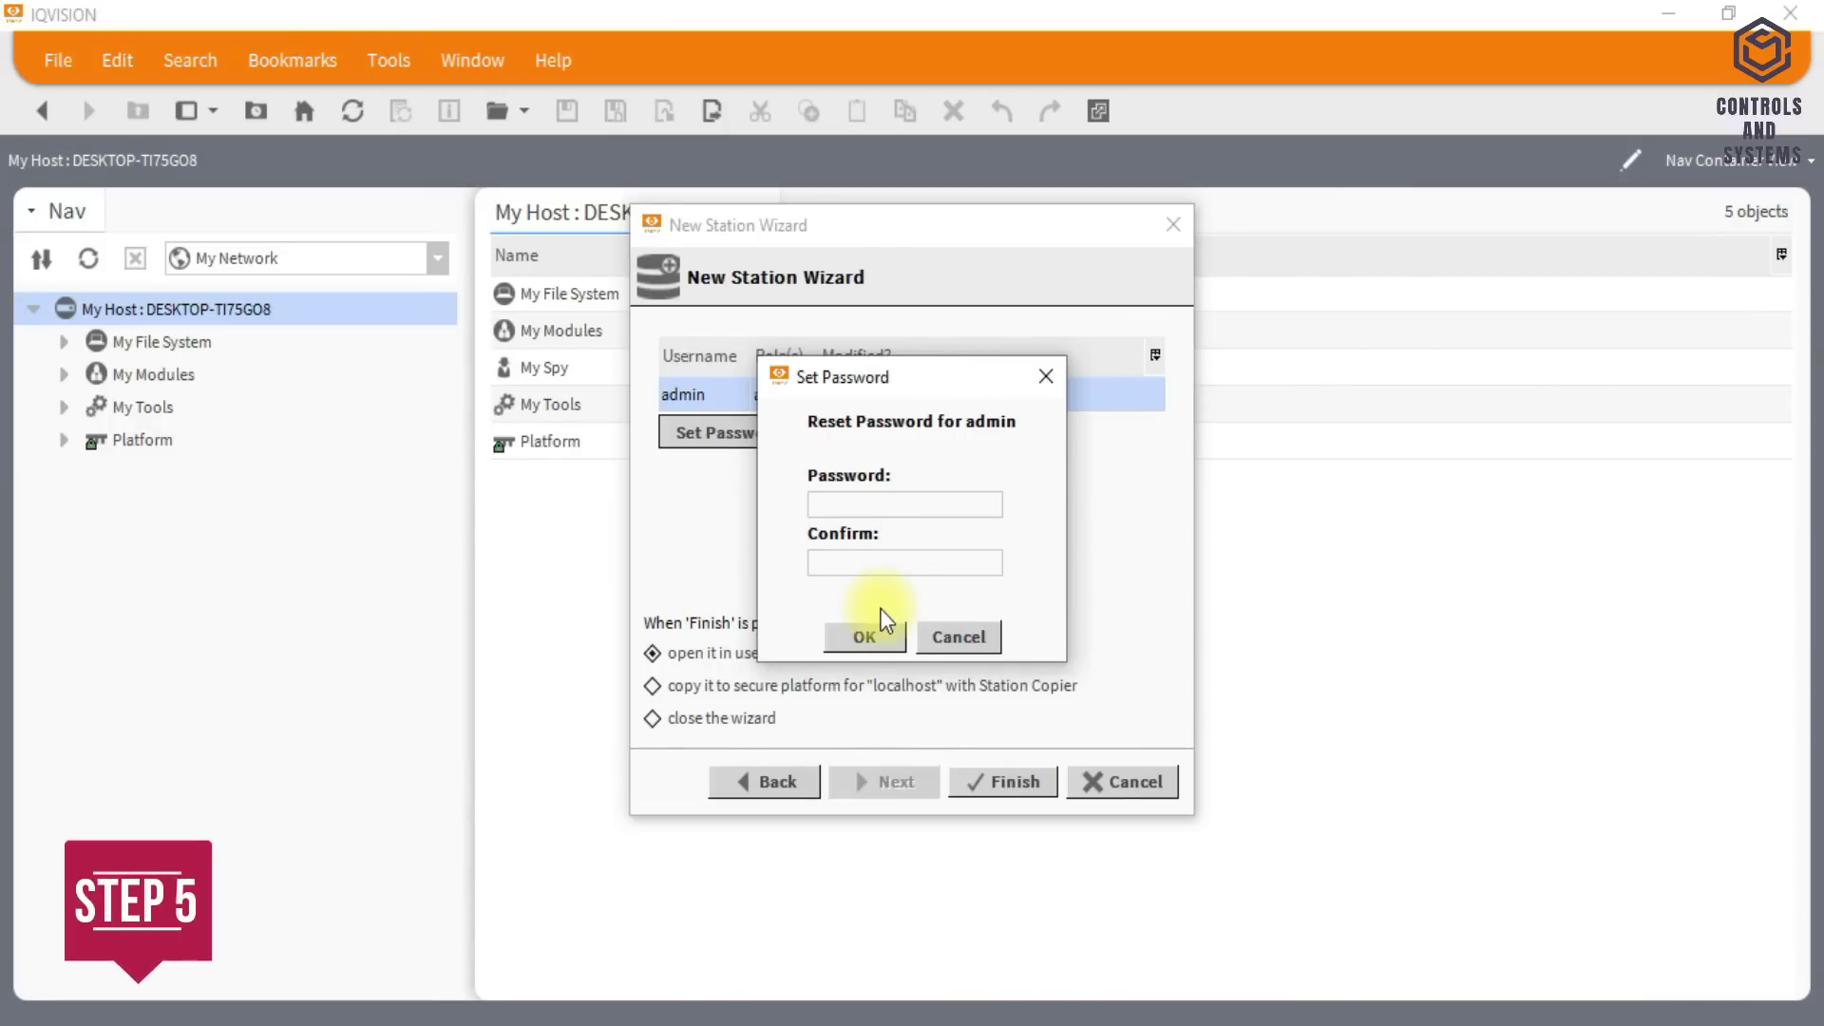
- Type the new admin password and start re-entering it in the Confirm field
click(863, 504)
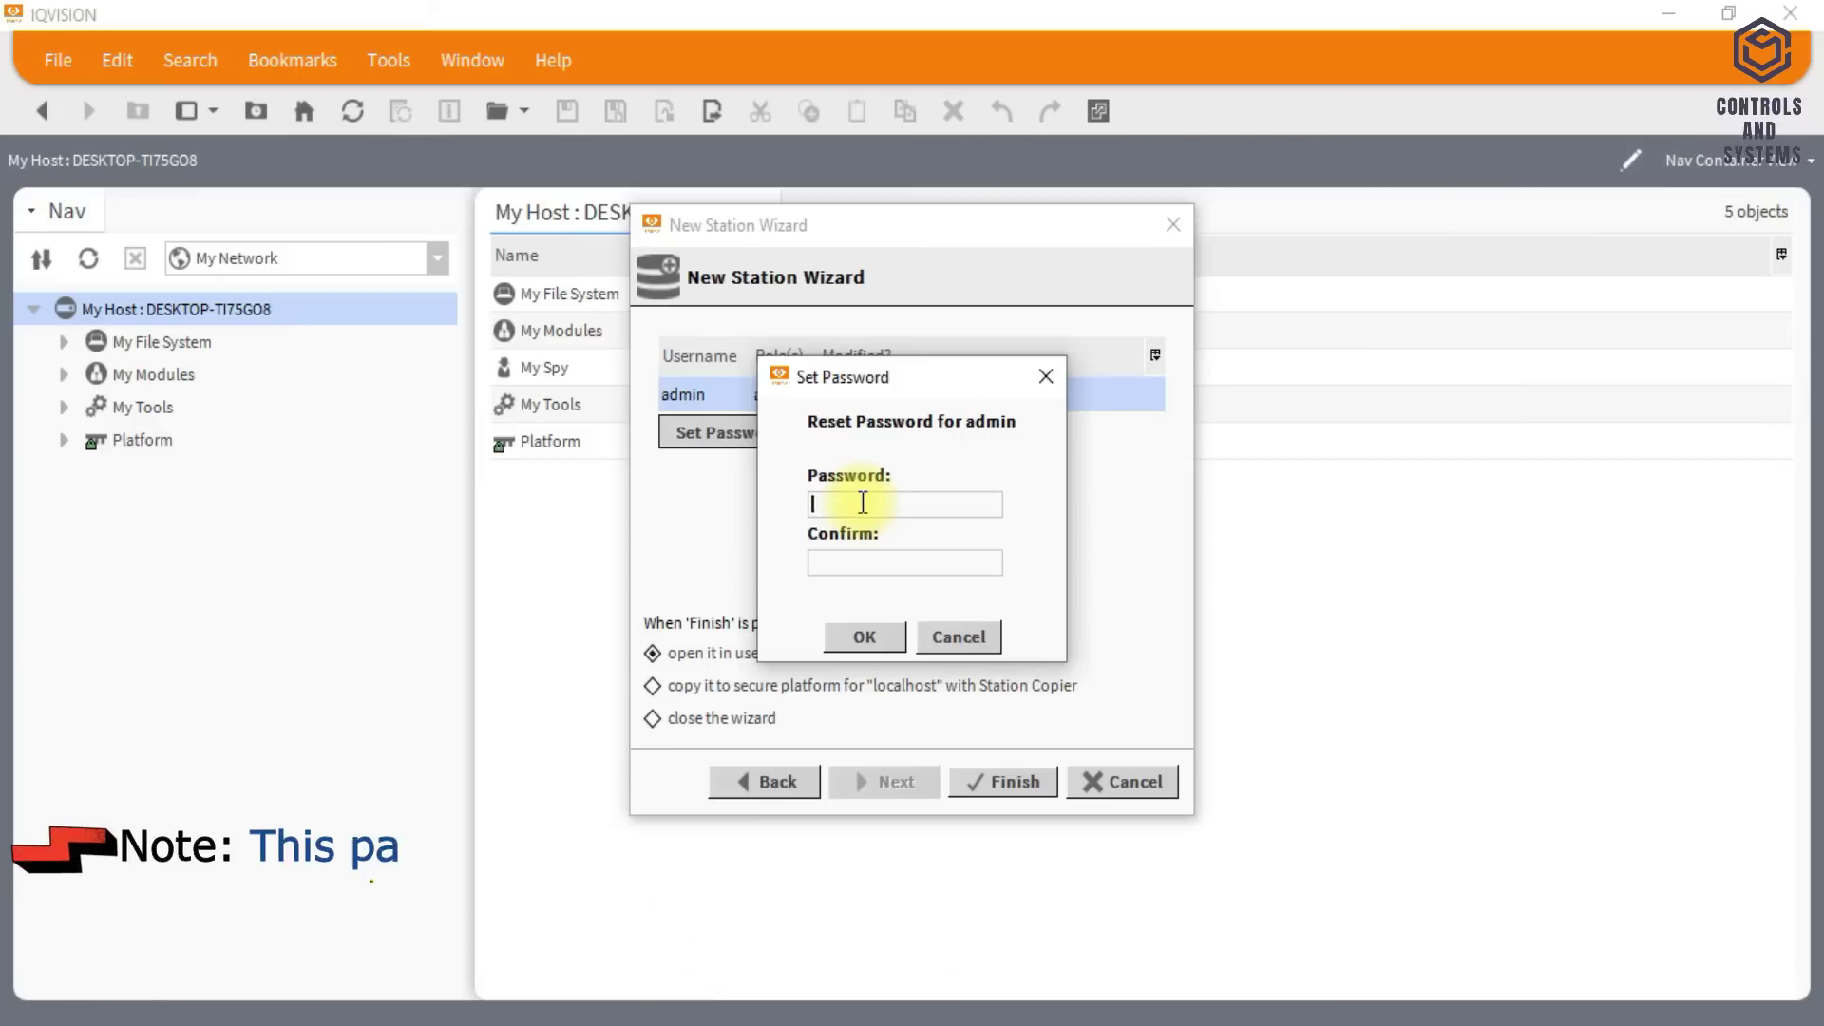
text(adm)
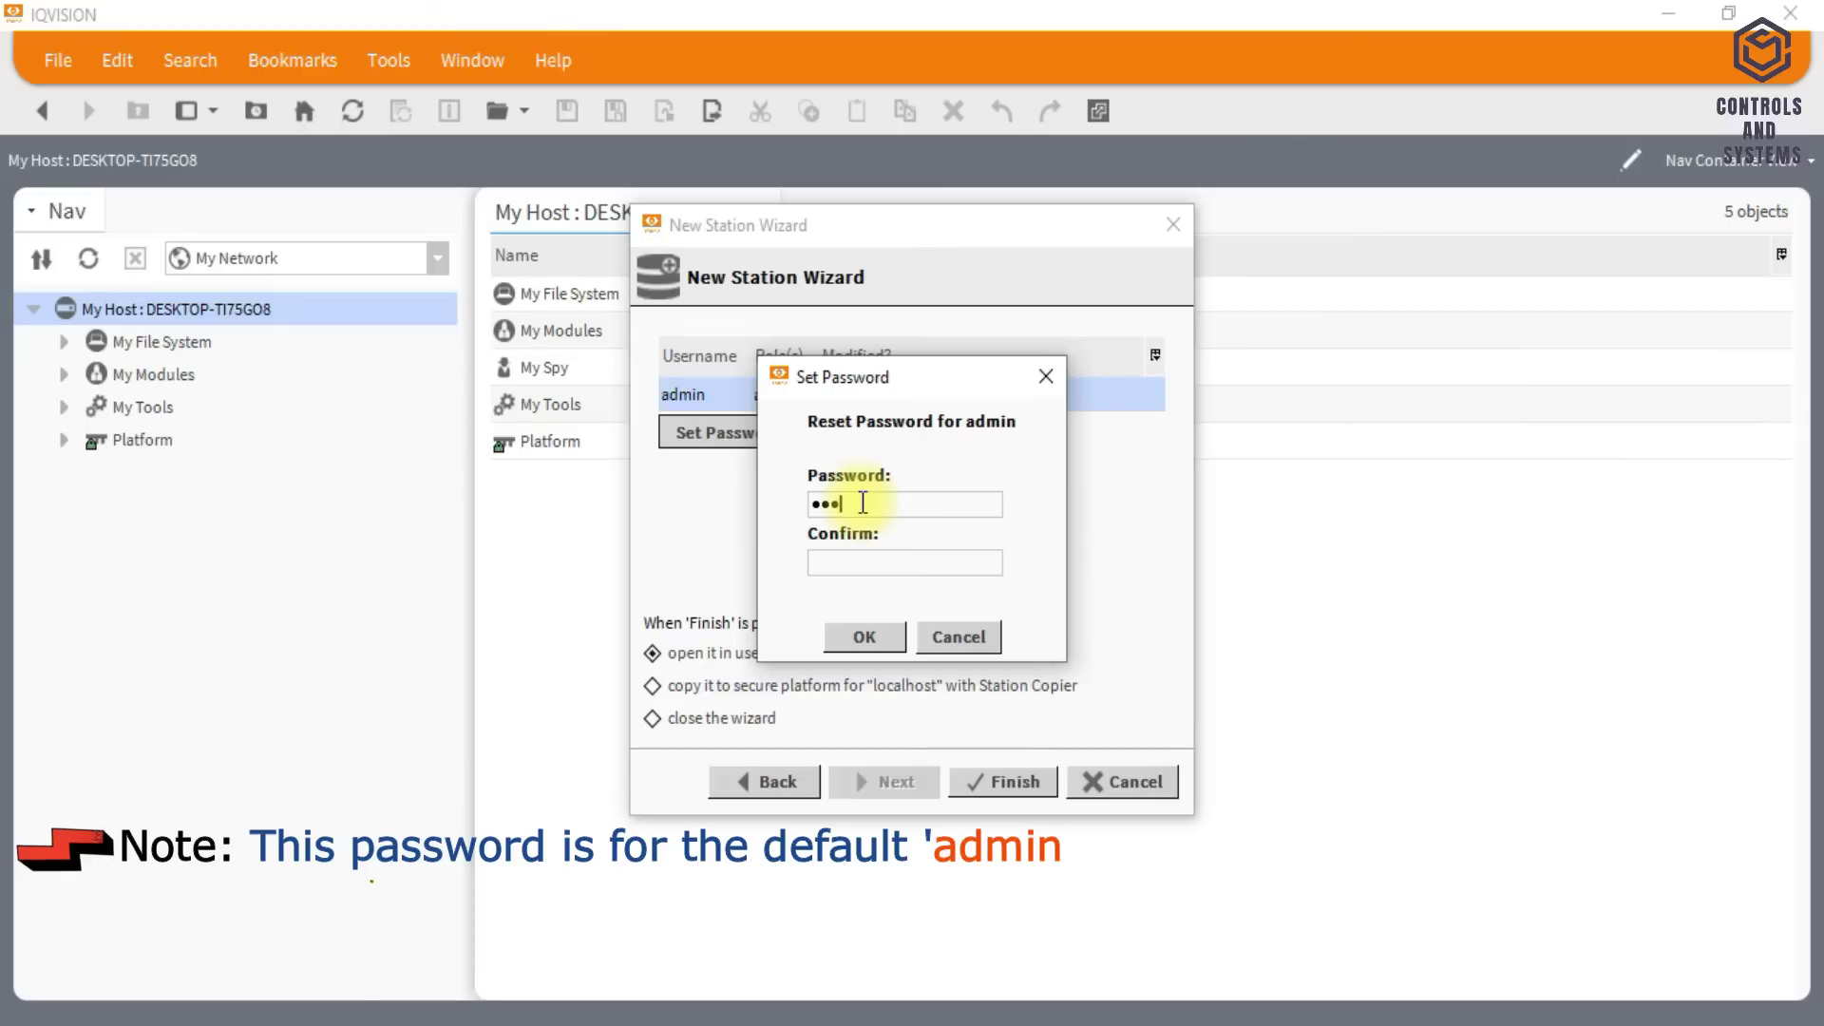
text(in1)
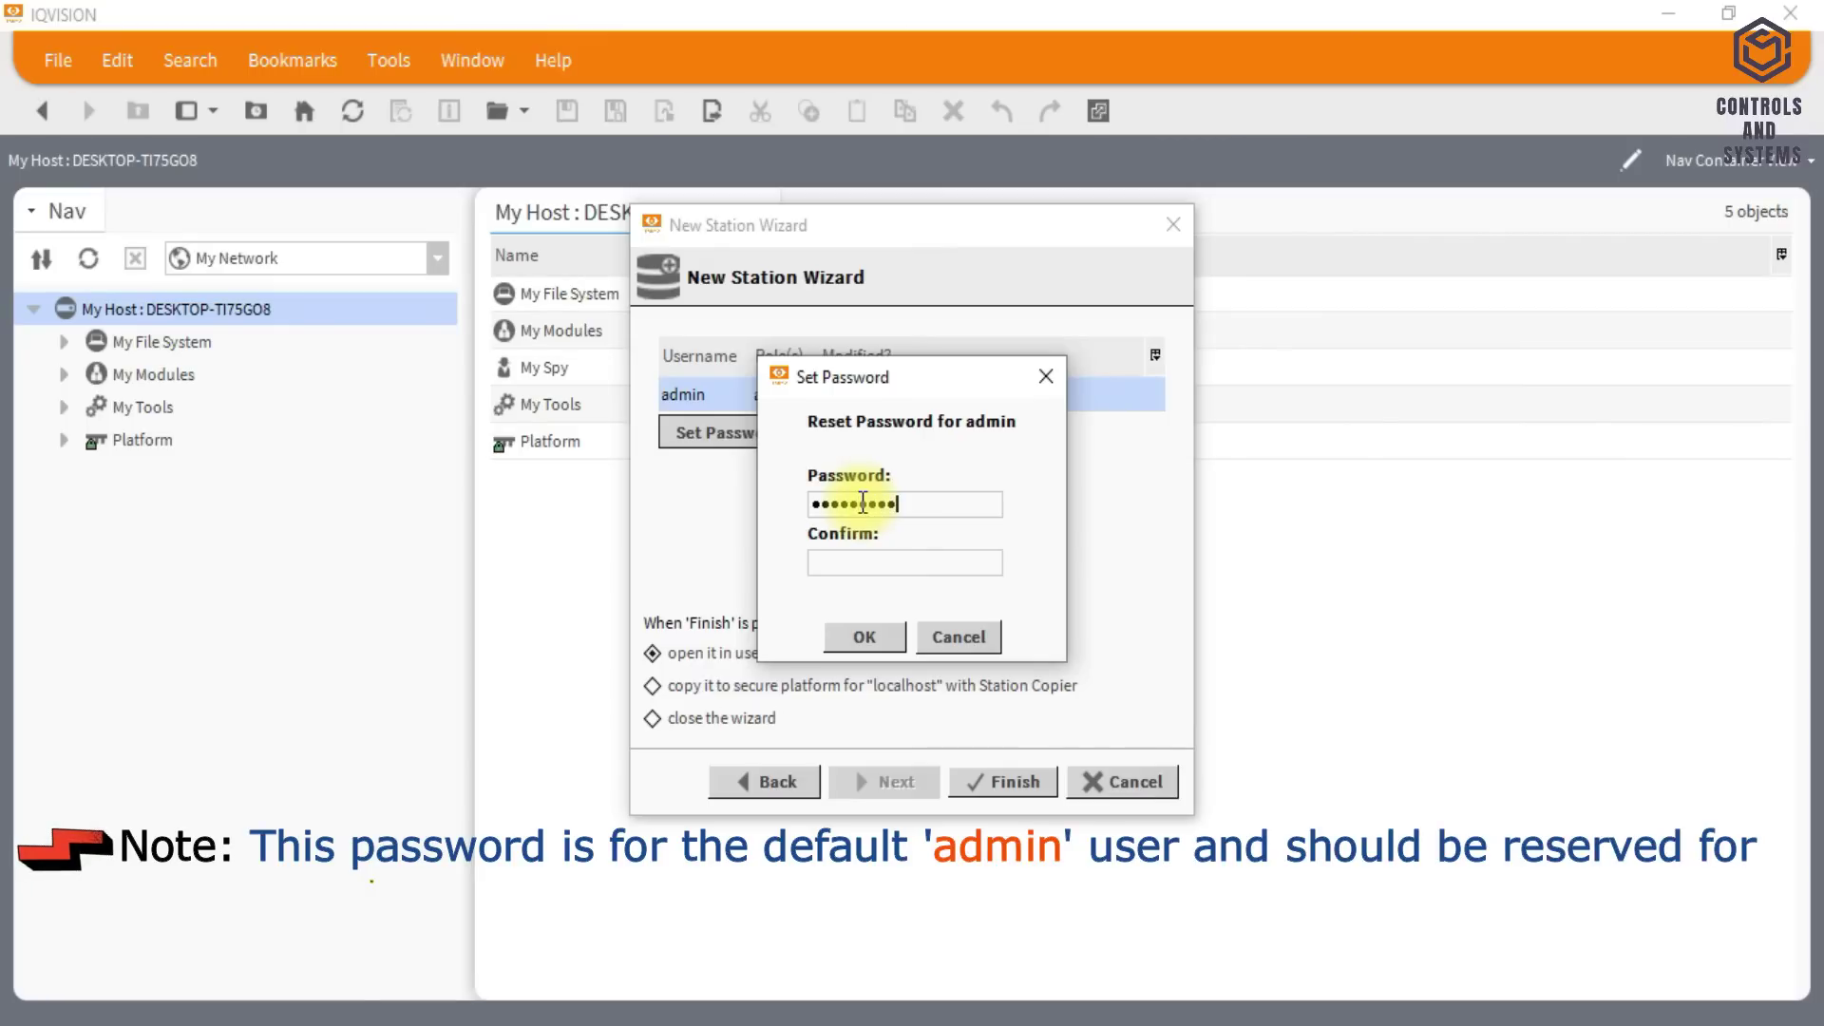
click(938, 564)
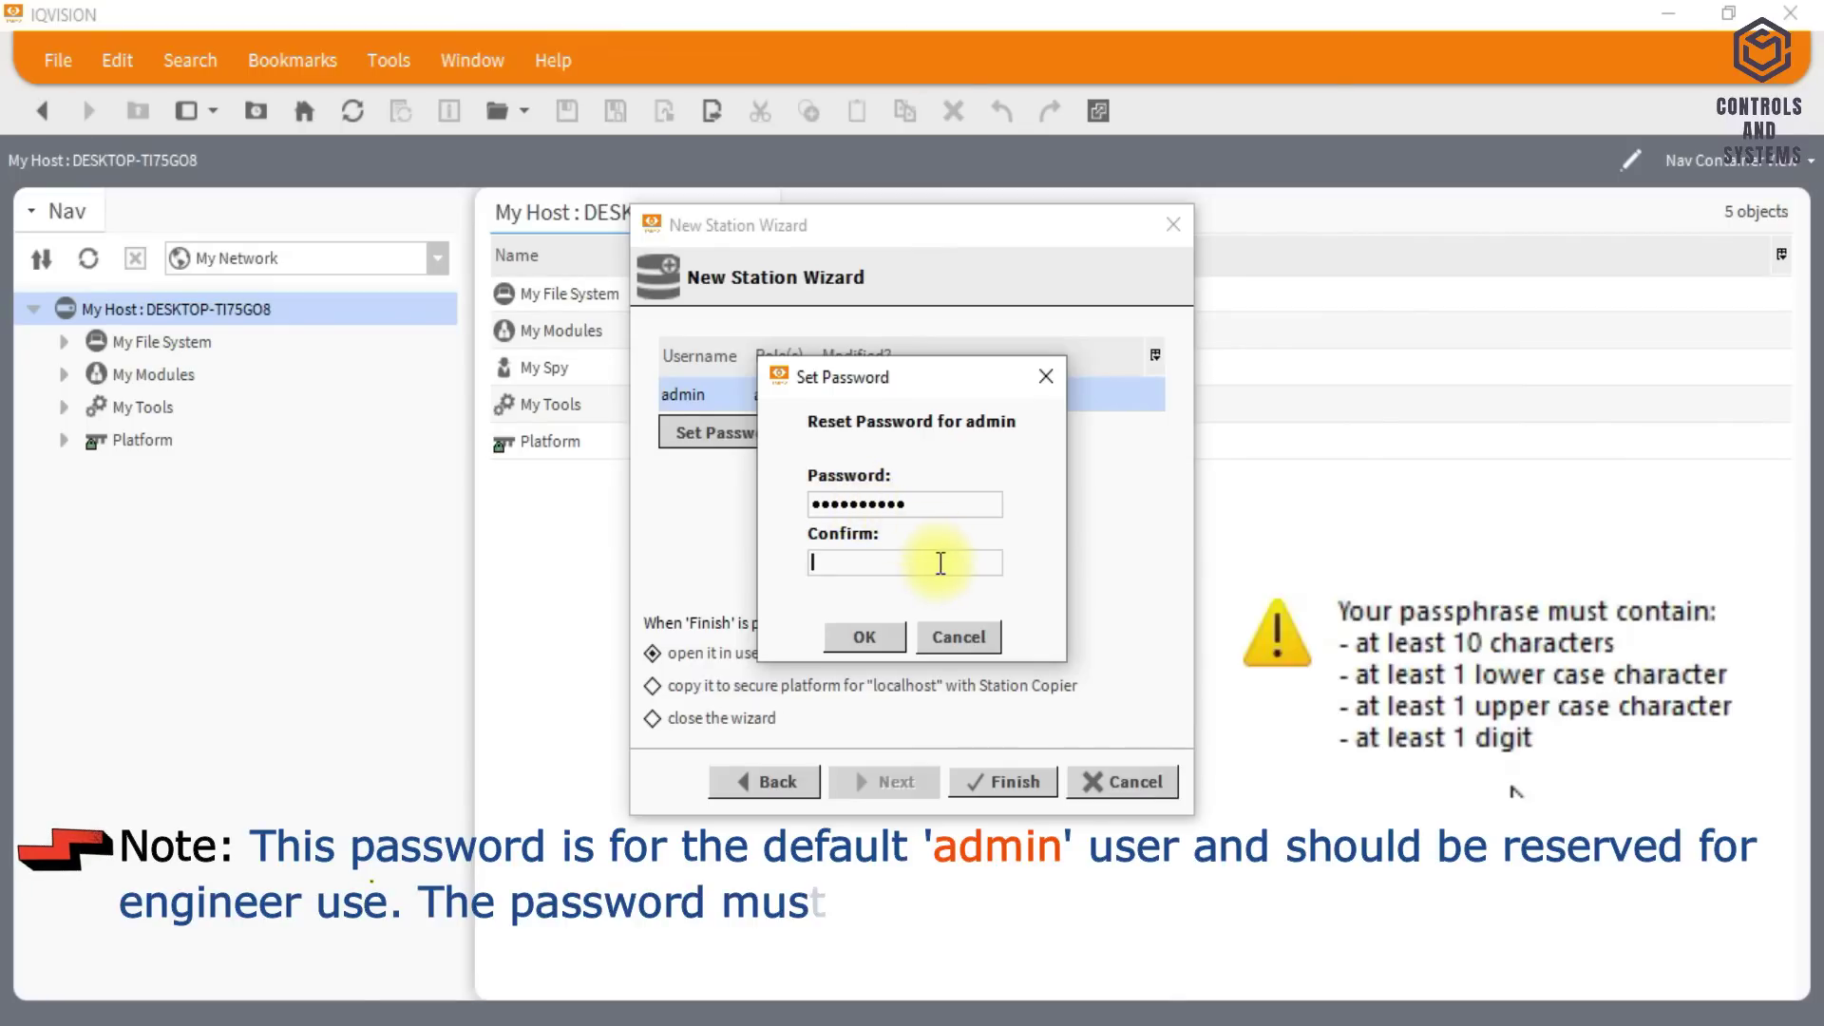
text(admin1)
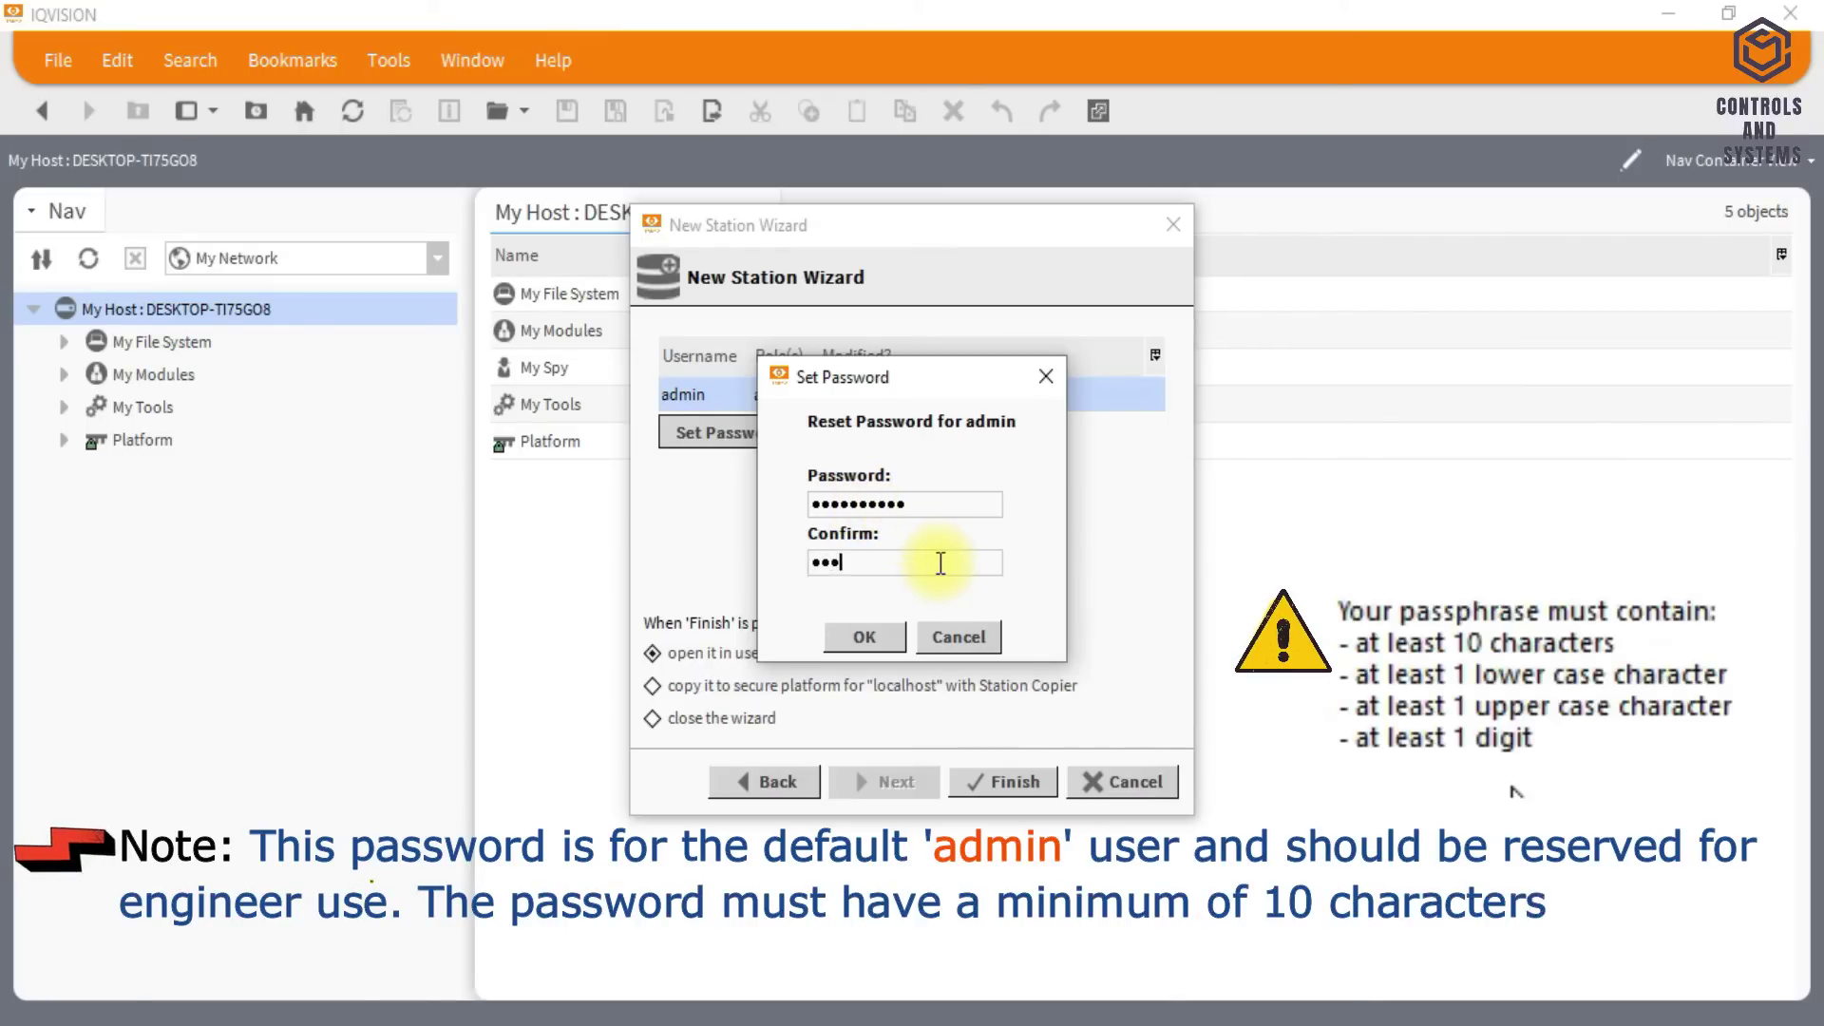
text(2345)
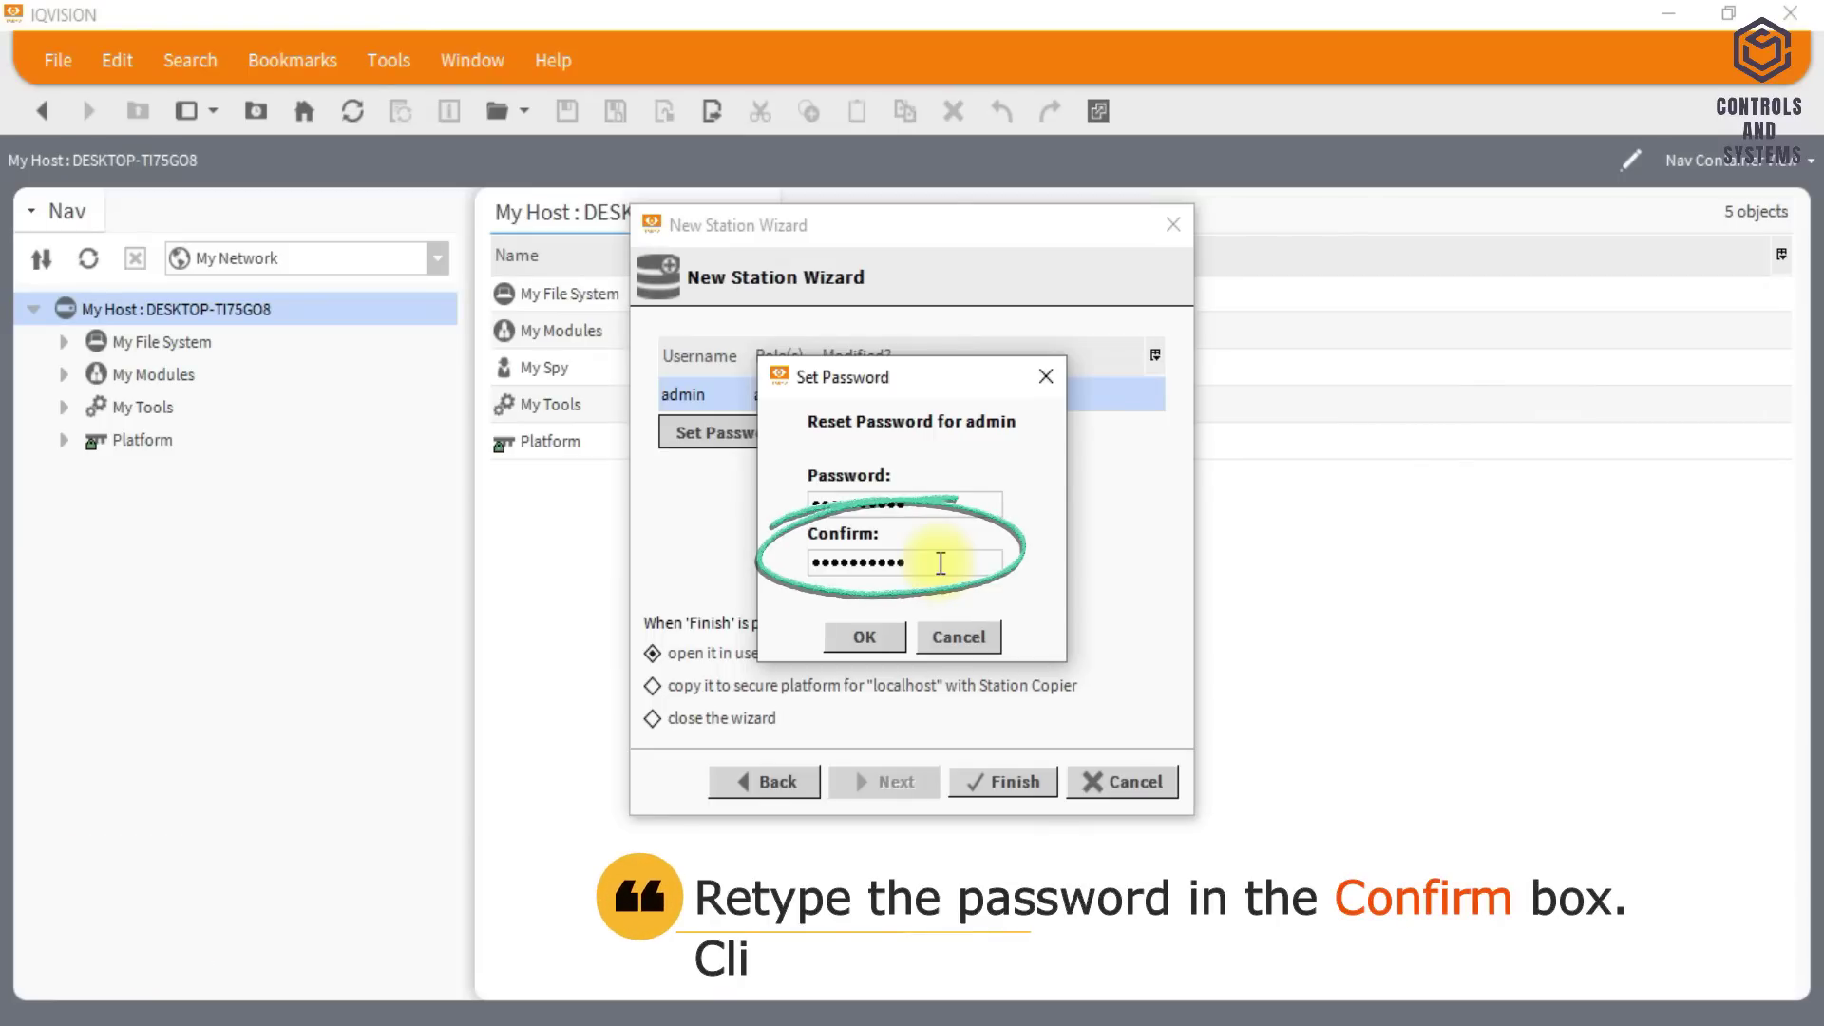
- Finish the new station set to copy to localhost's secure platform via Station Copier, then log on with the PC's credentials
click(891, 638)
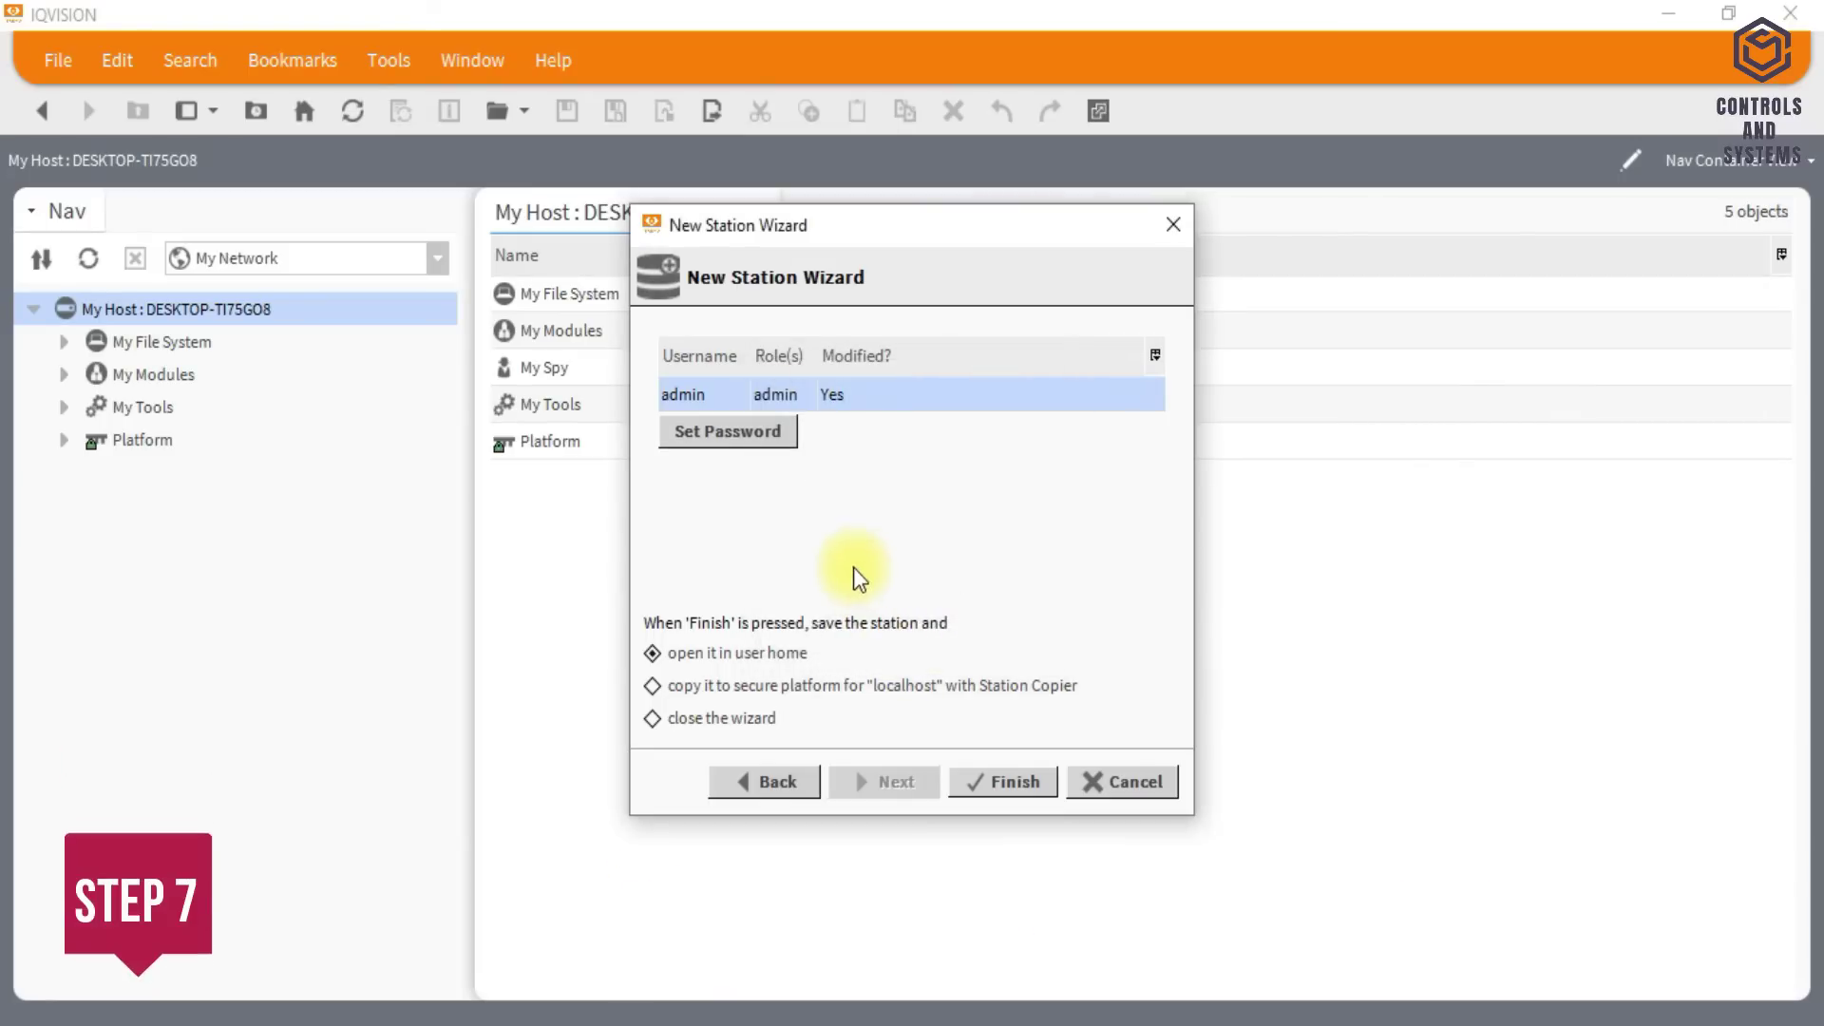
click(716, 686)
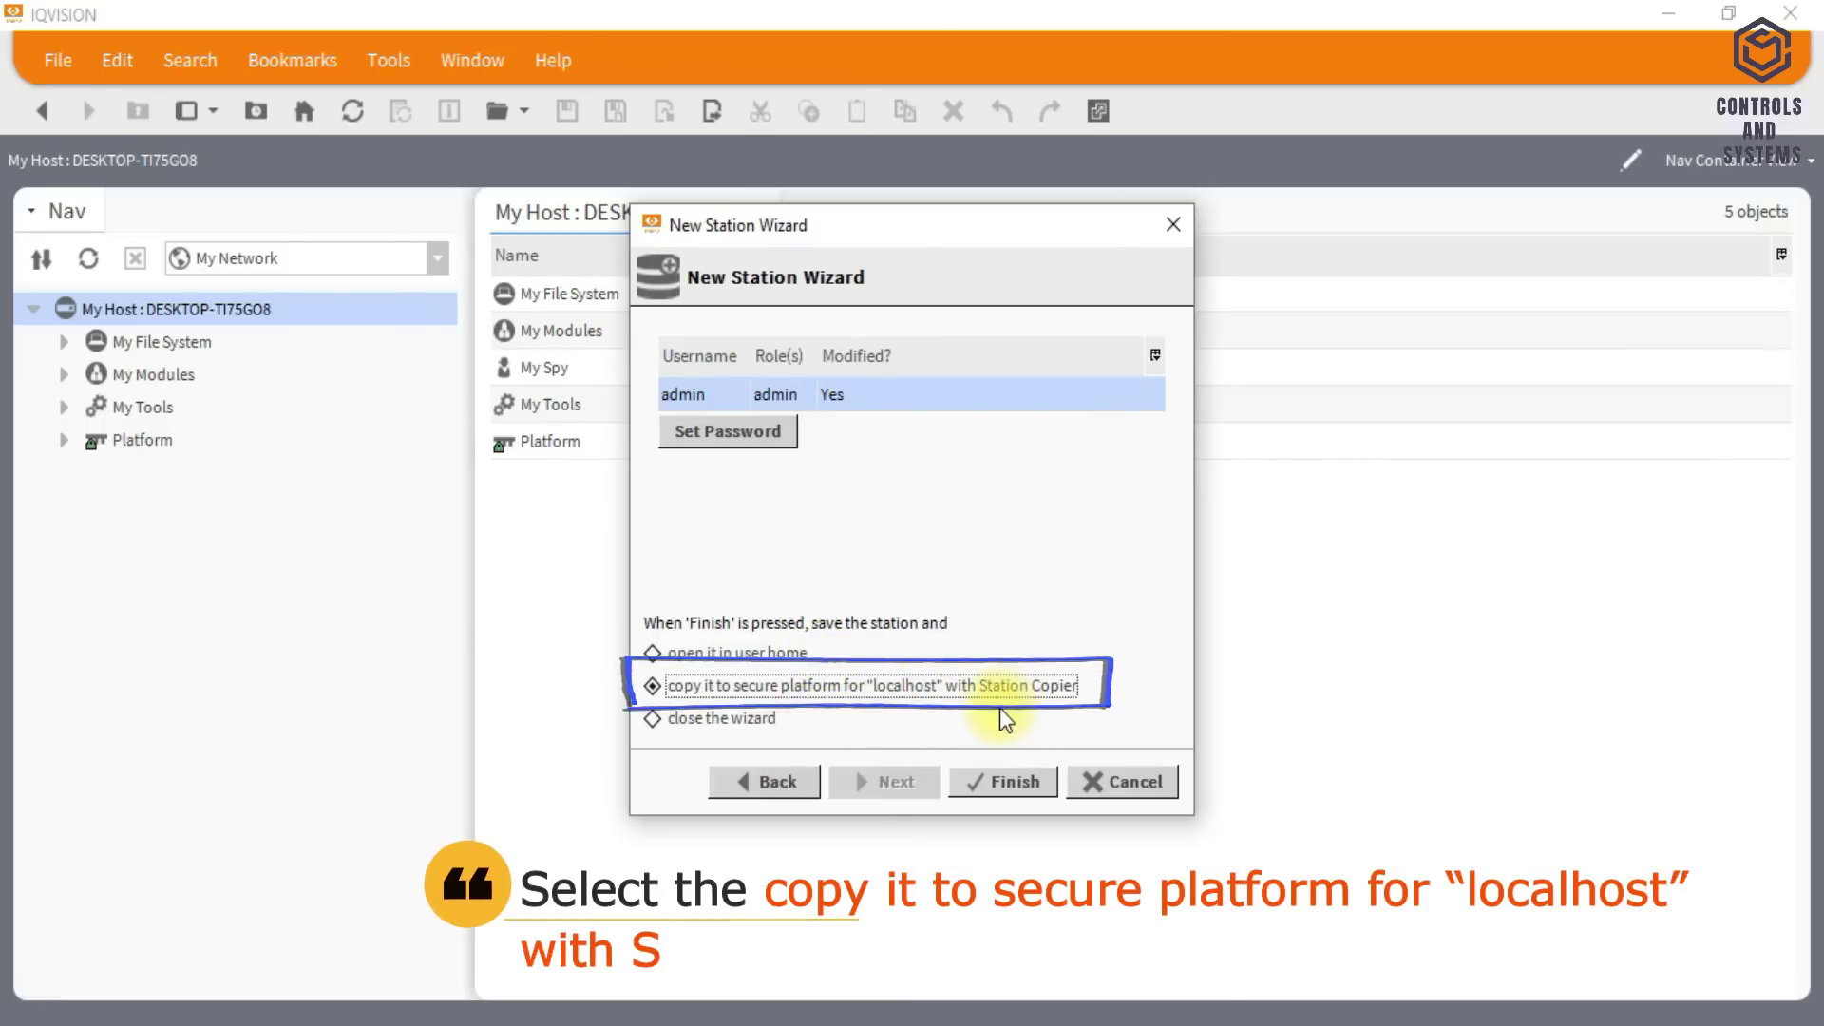
click(994, 789)
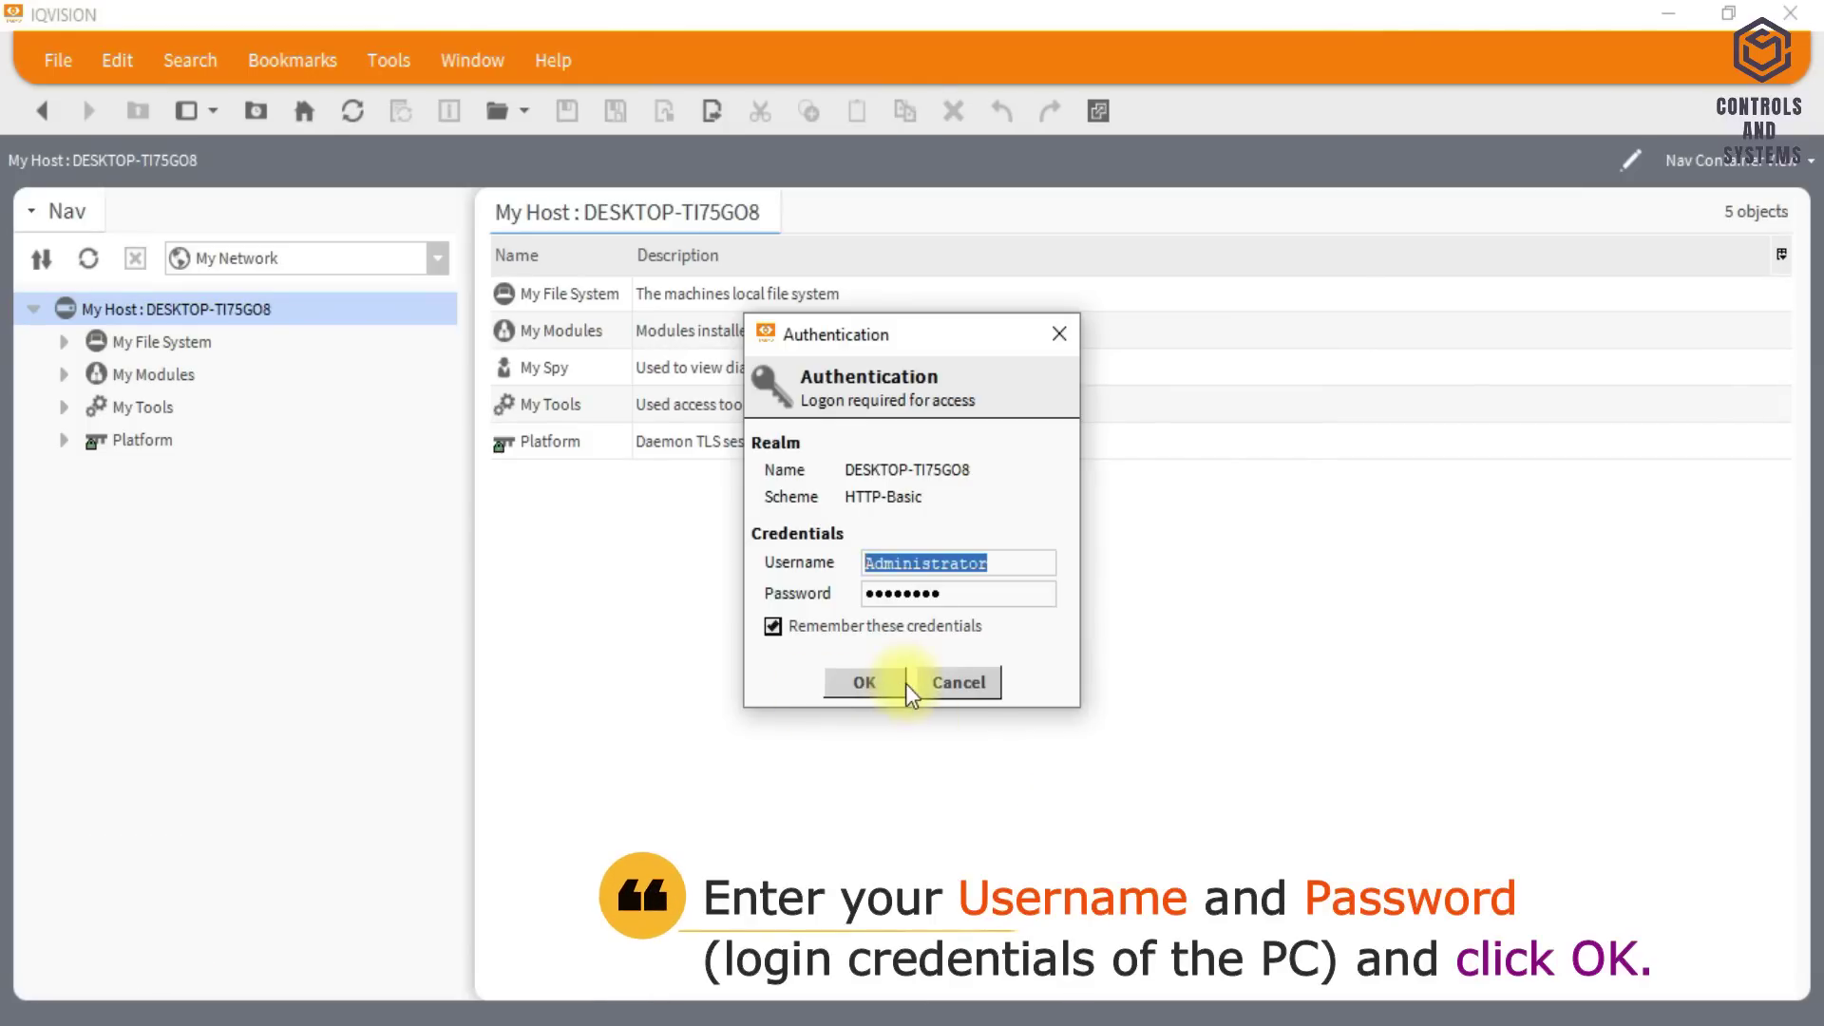
click(867, 684)
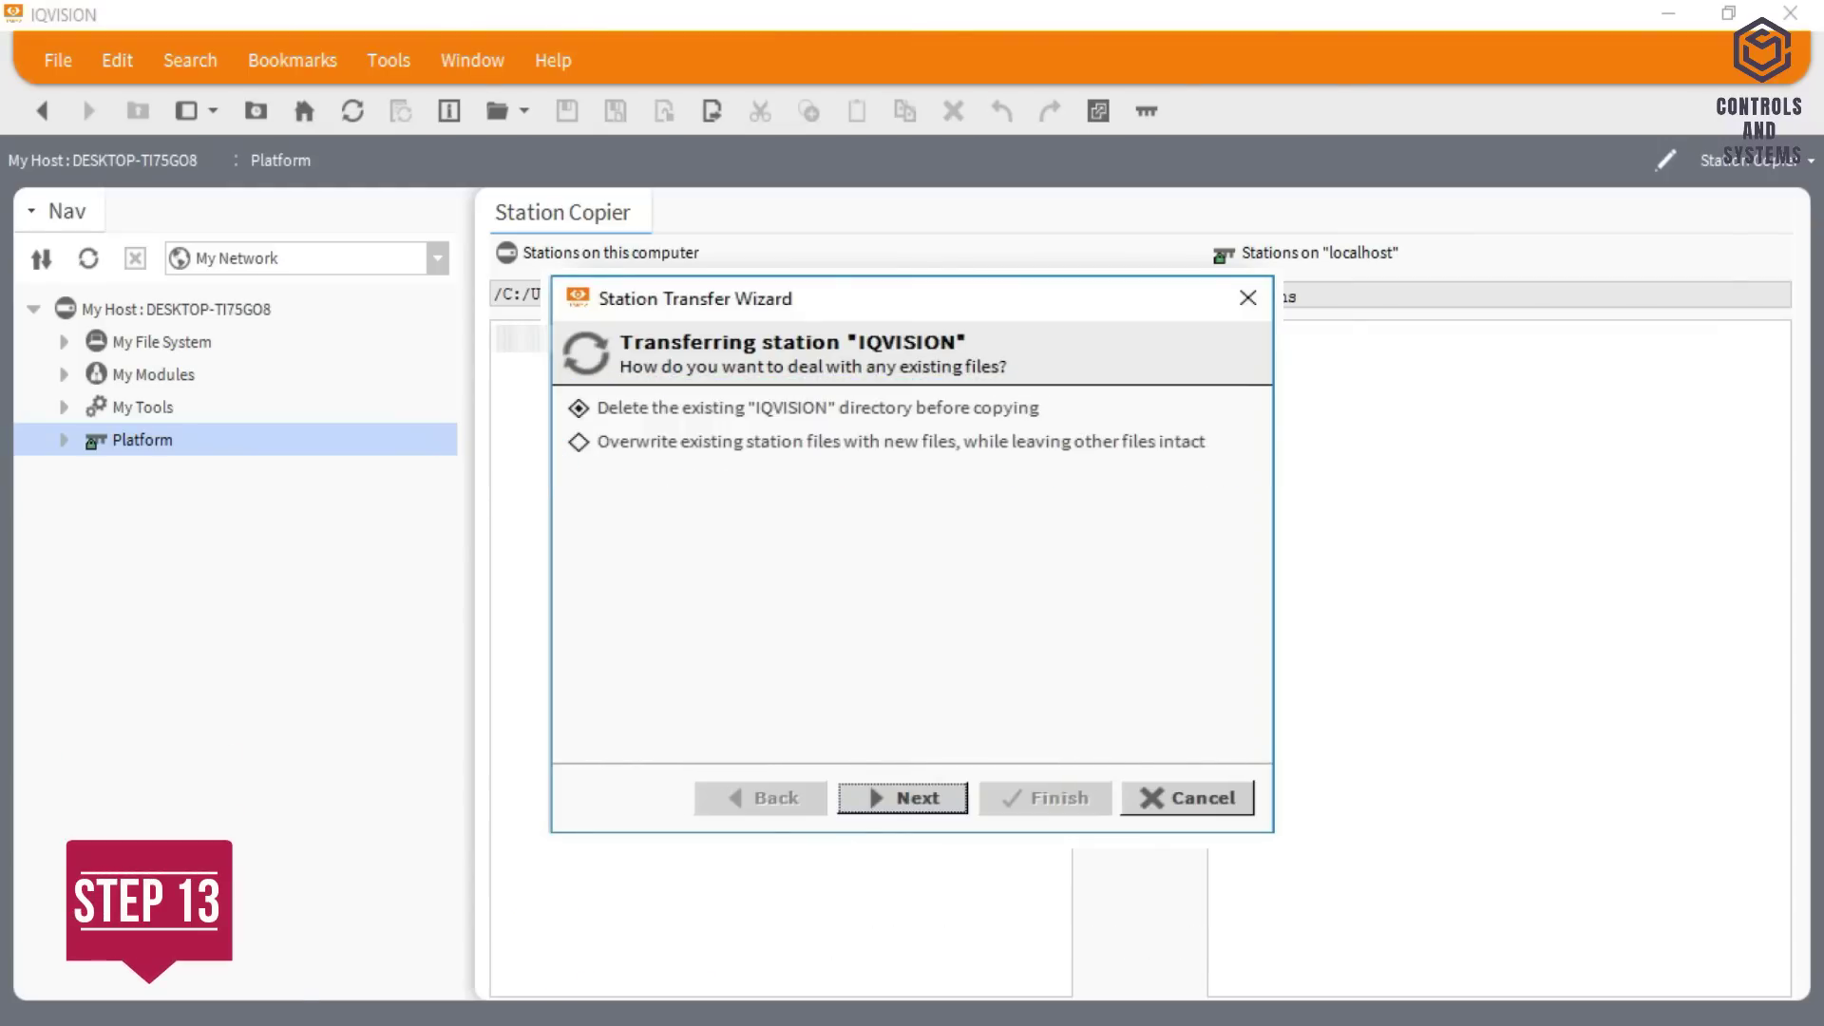
- Transfer the station to localhost, replacing existing files, with START AFTER INSTALL and AUTO-START enabled
click(902, 799)
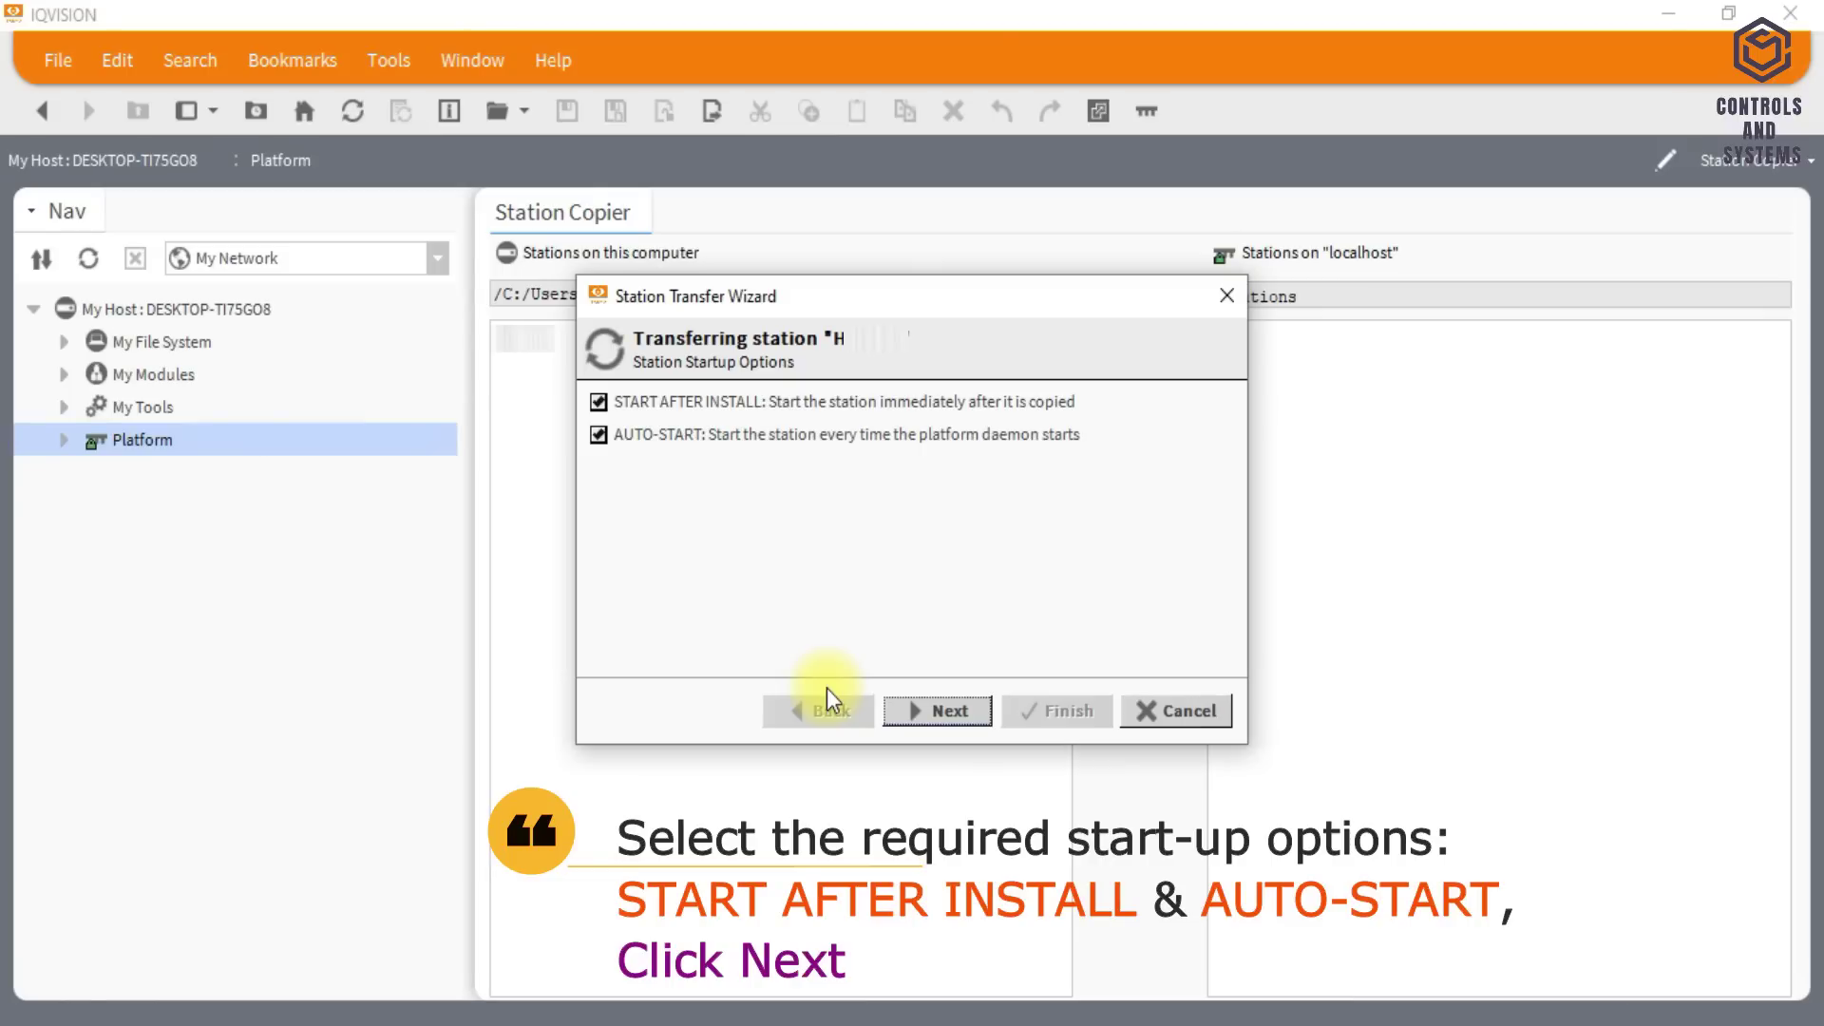
click(951, 712)
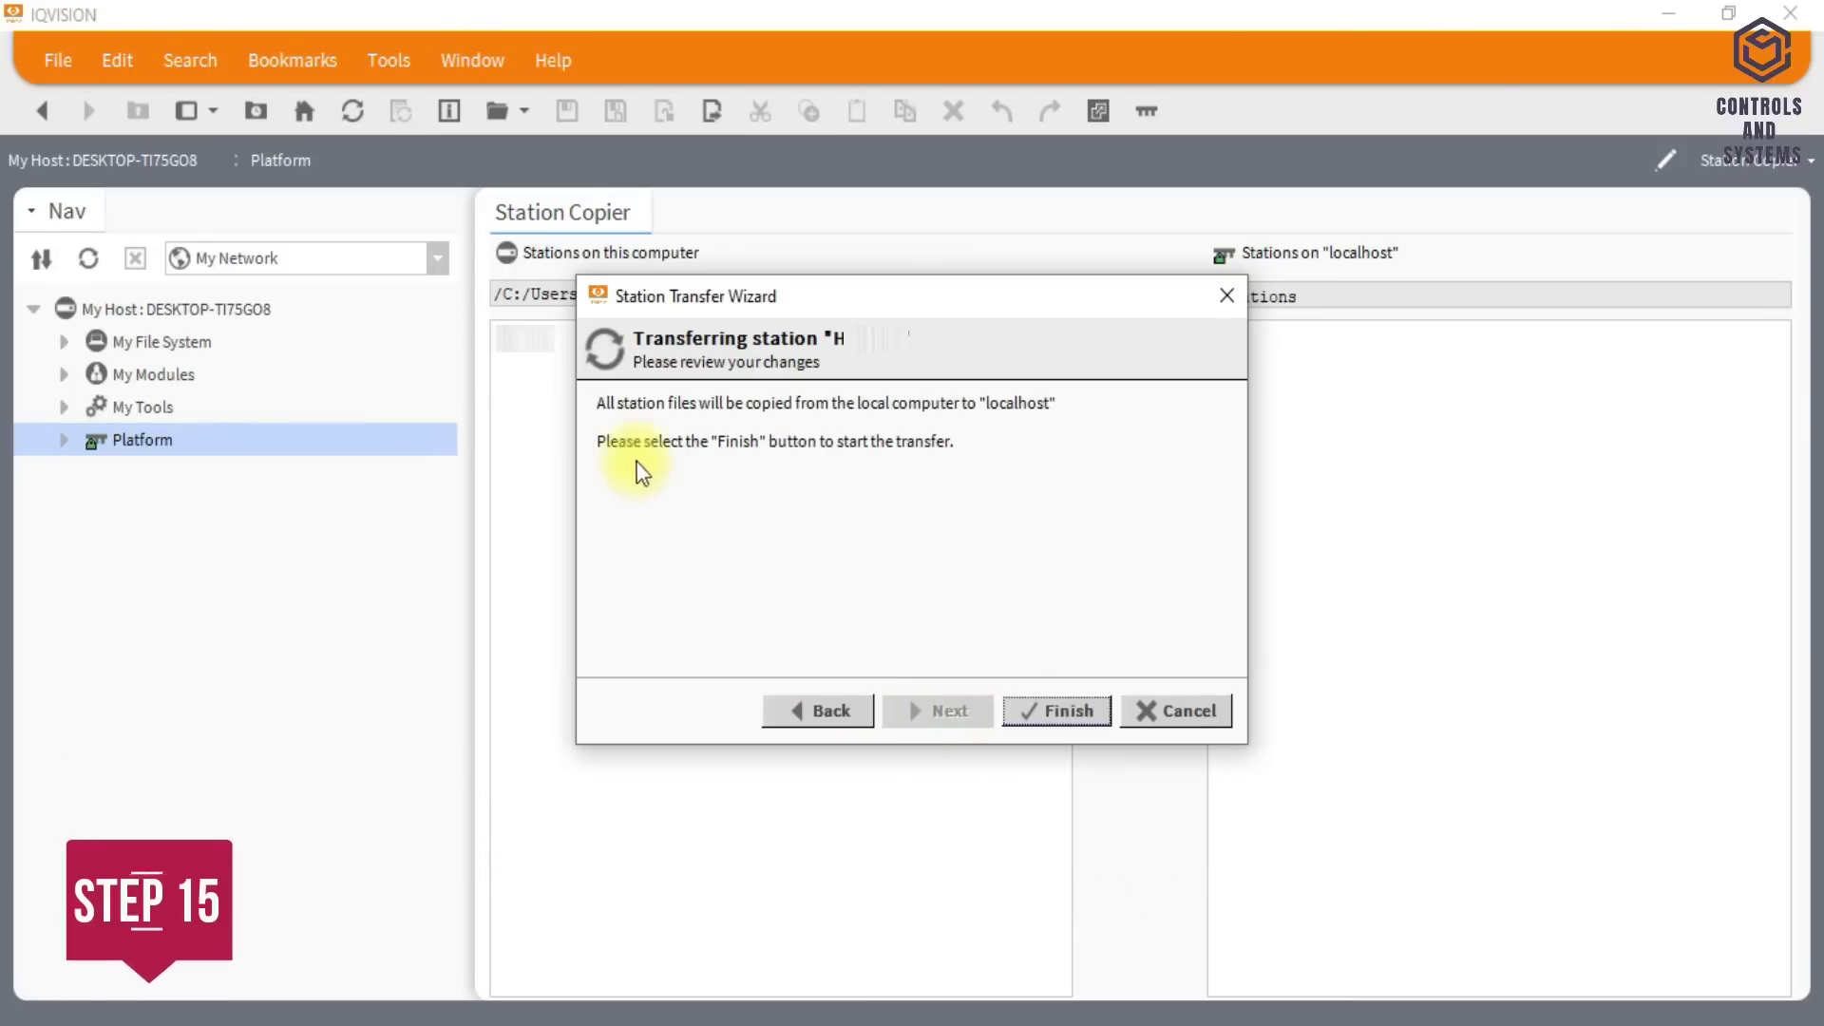
click(1045, 712)
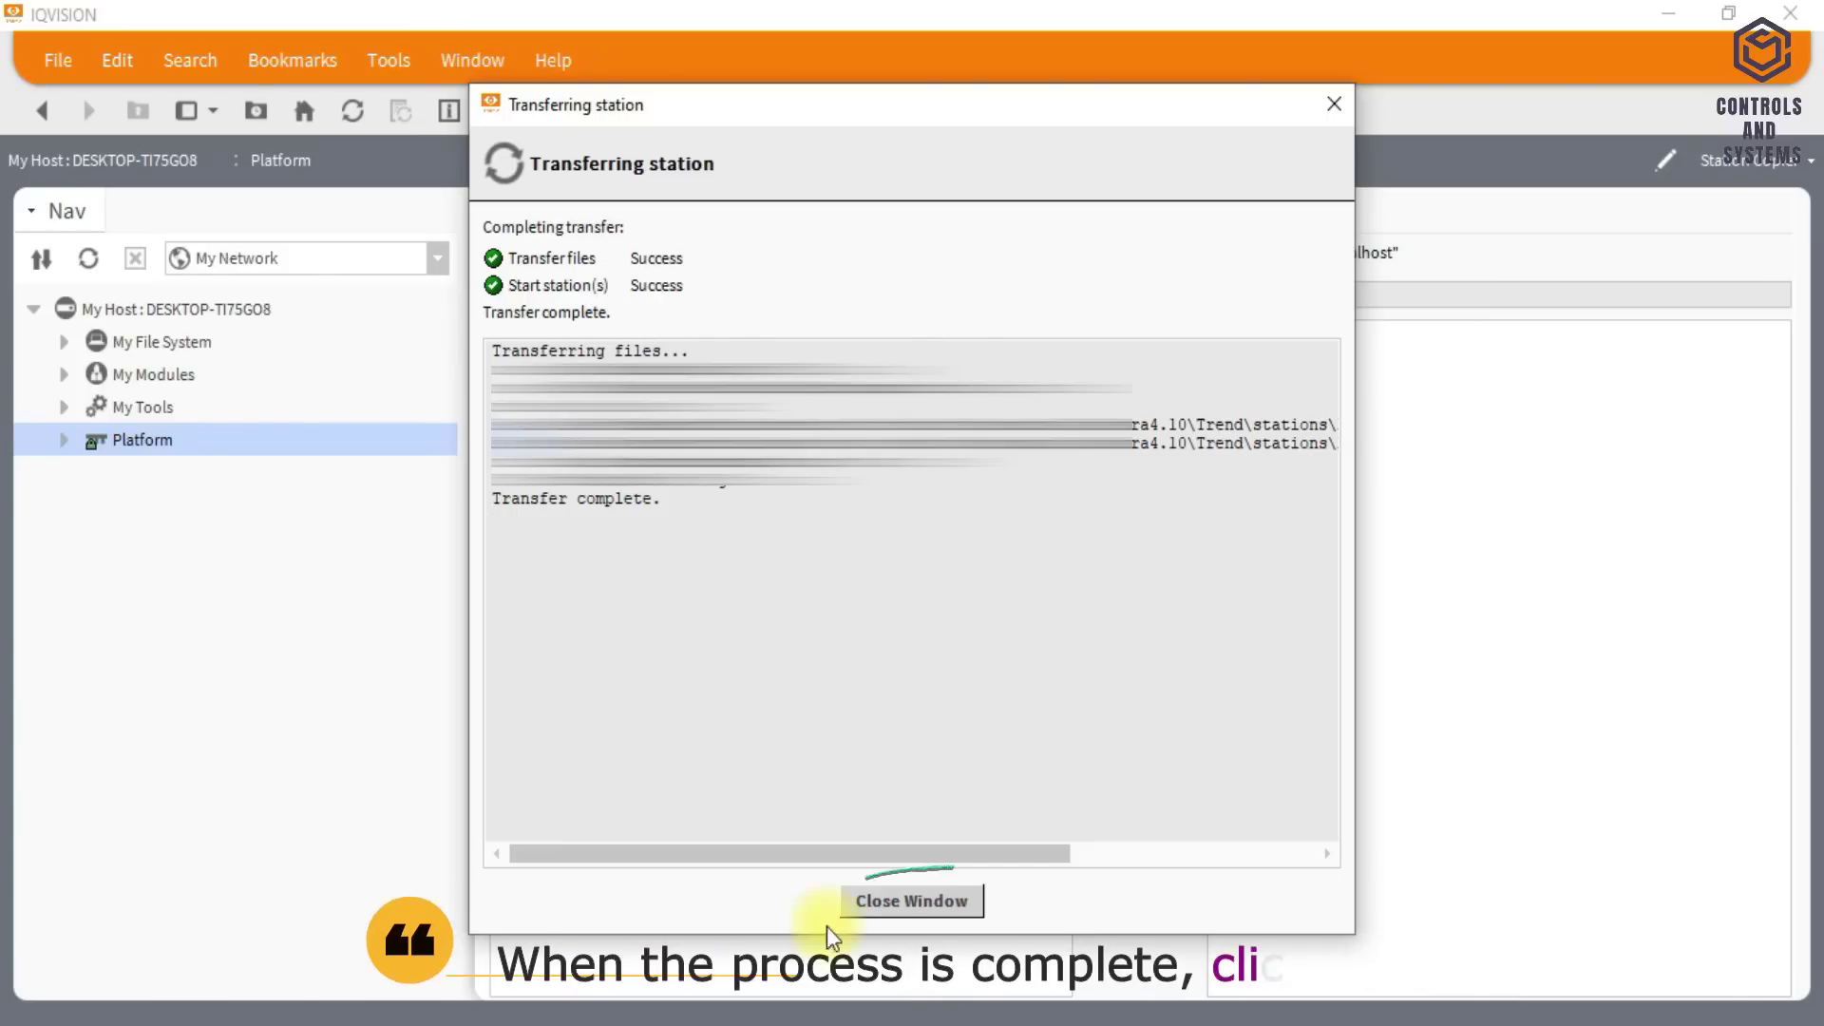
- Close the completed station transfer report
click(867, 902)
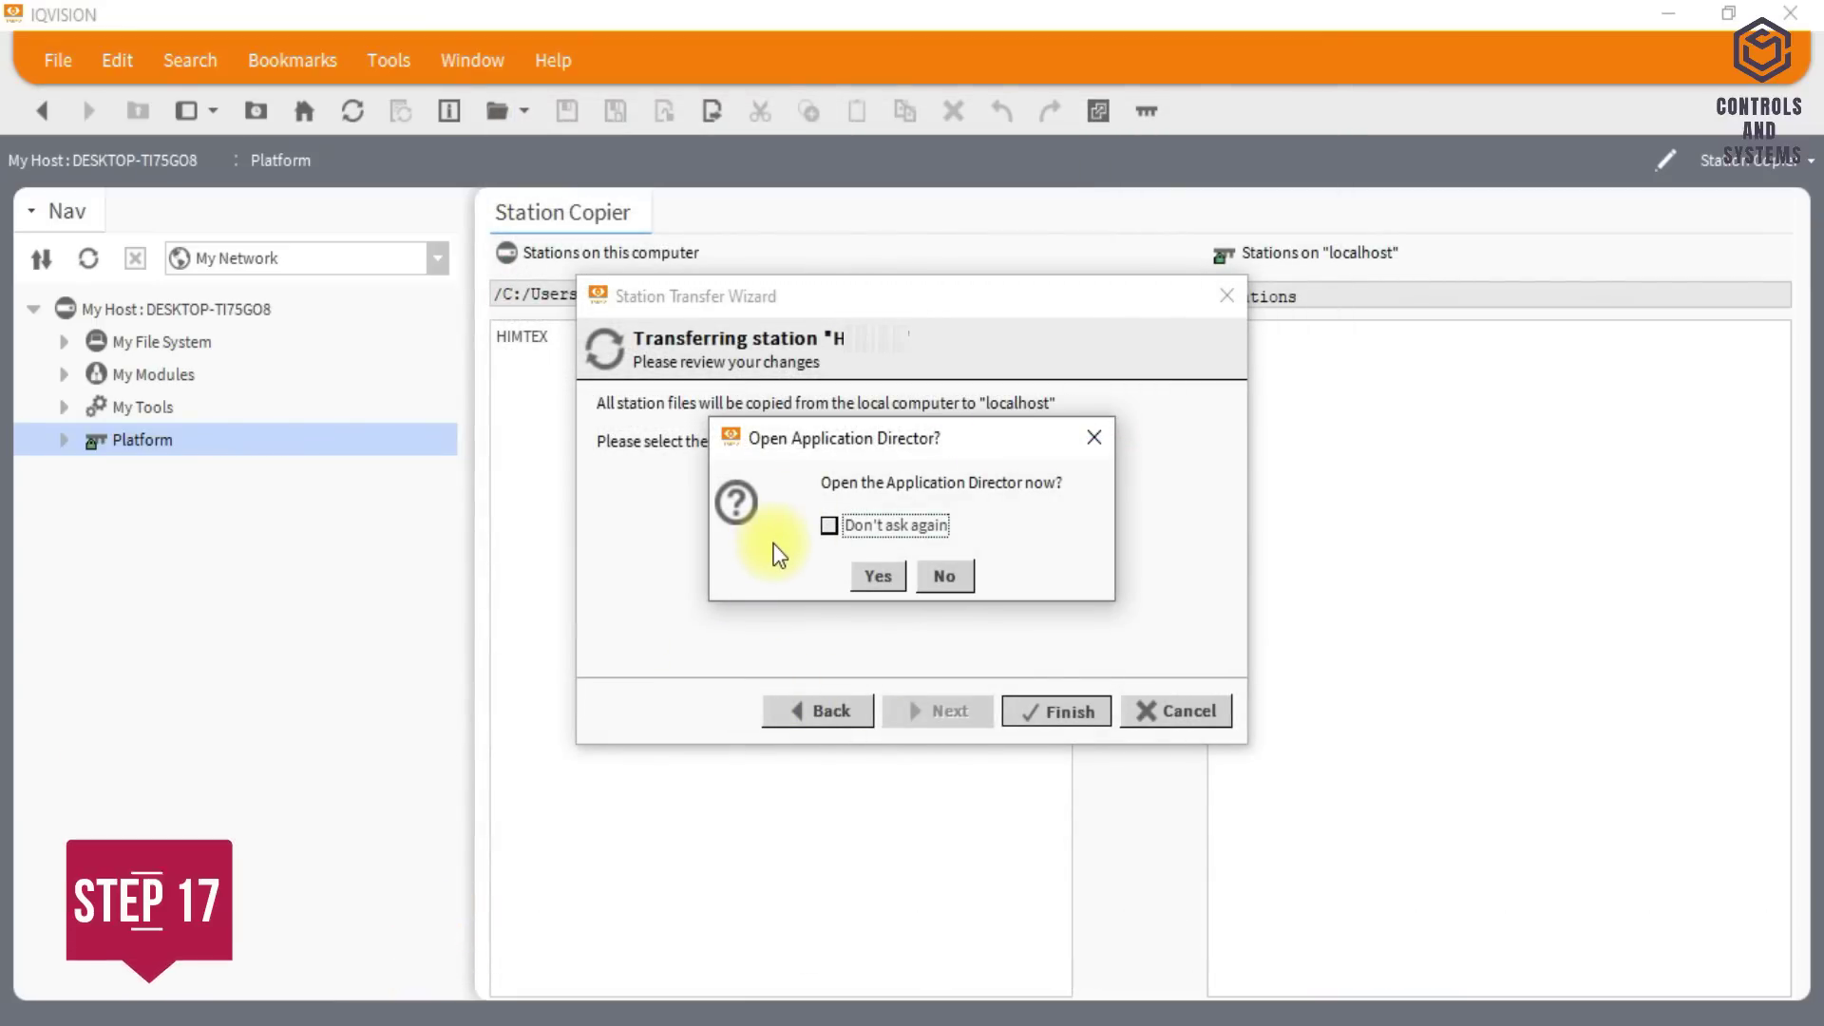
- Open the Application Director and let the station output run until 'Station now at steady state' appears
click(875, 575)
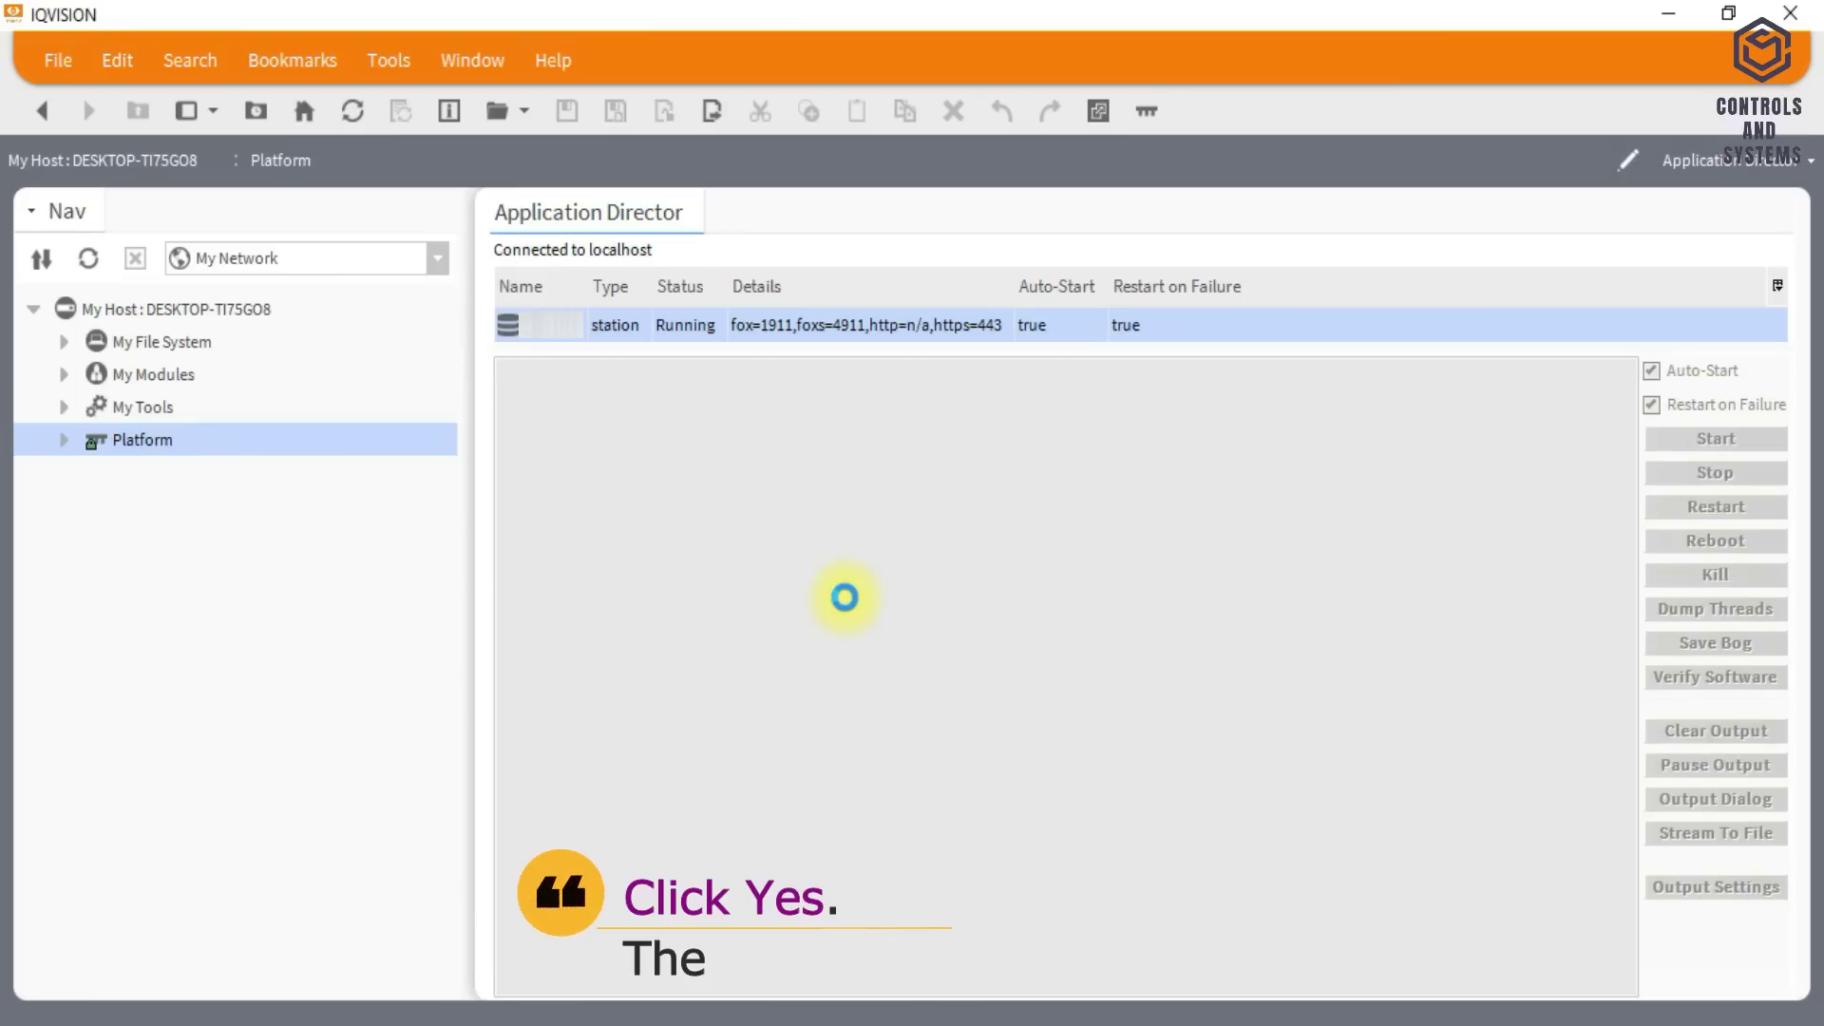